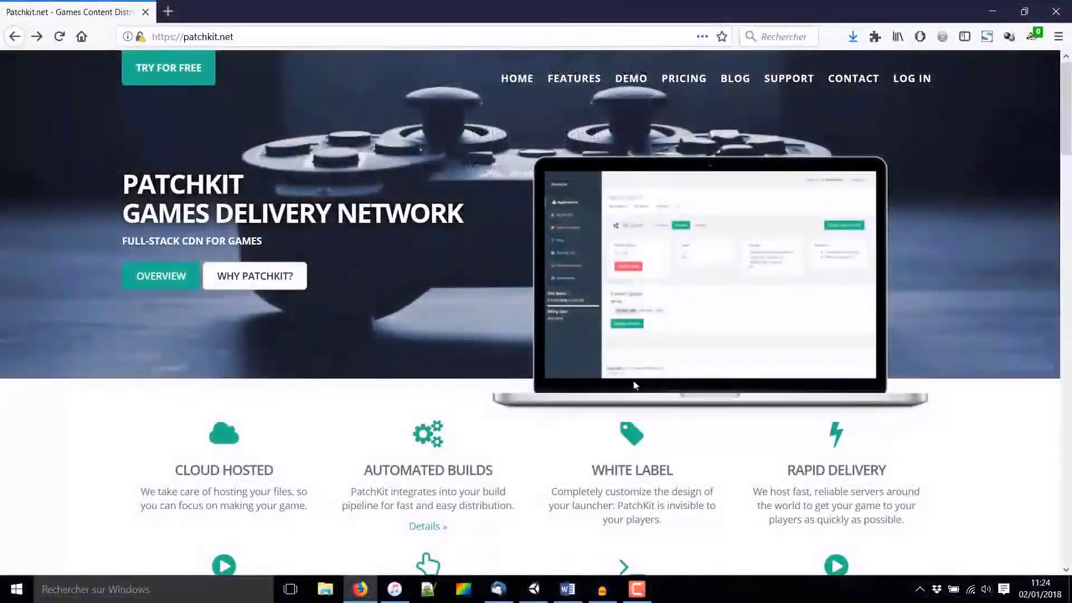
Log in to the PatchKit panel and go to the still-empty Applications page.
click(904, 88)
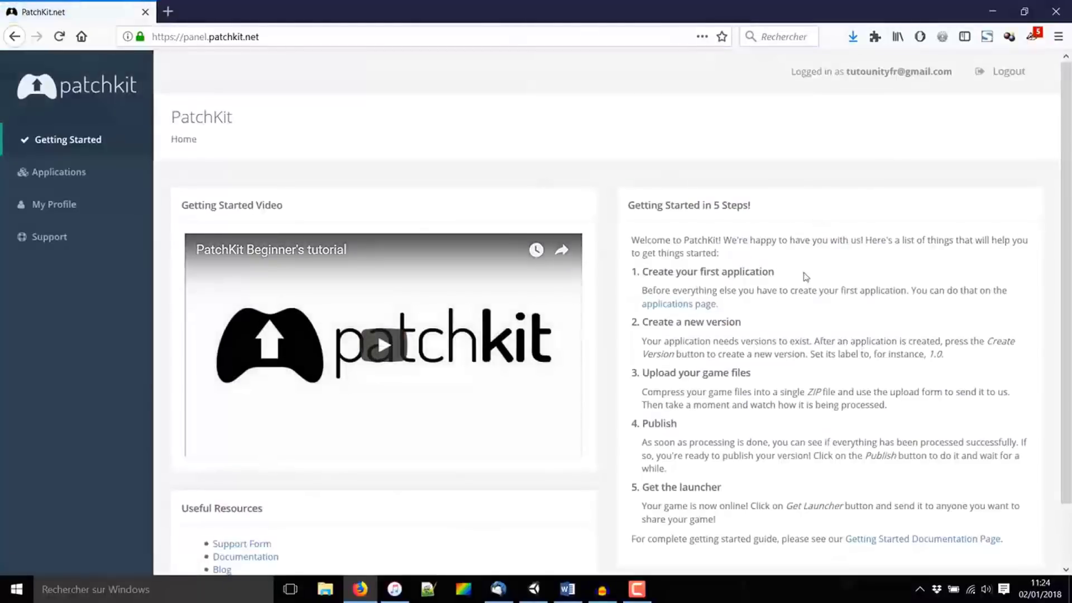
scroll(805, 280, down, 2)
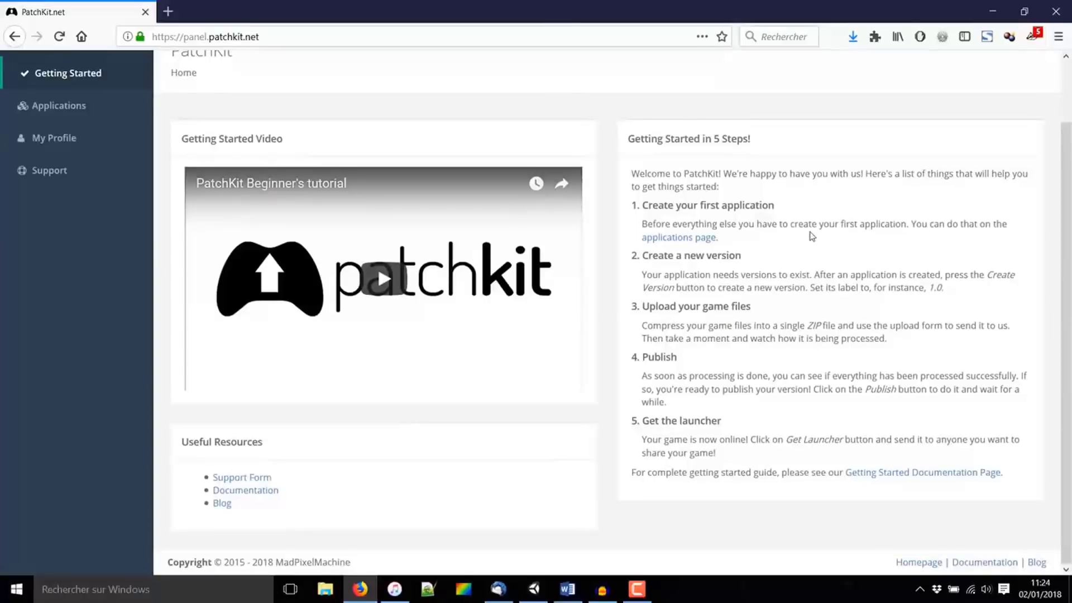
scroll(812, 236, up, 2)
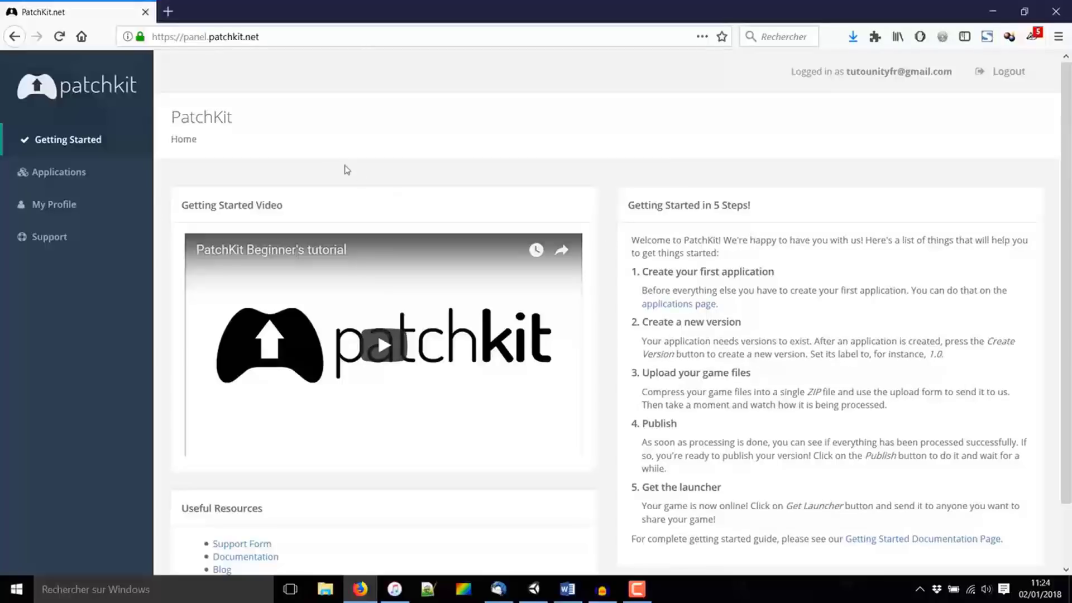
click(61, 174)
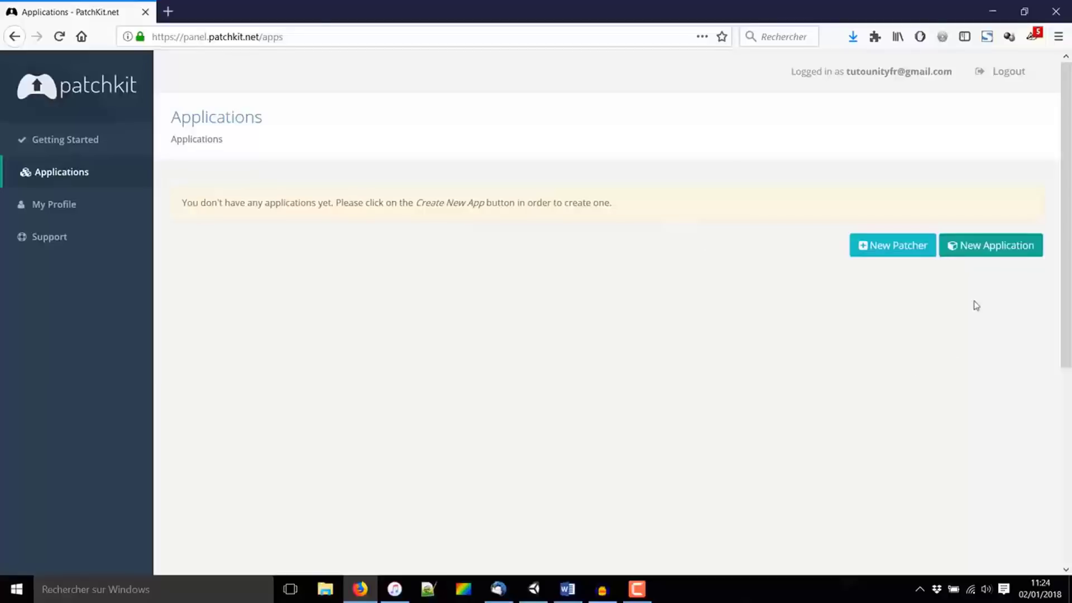
Create a new application named 'Tutorial' with Windows 64 as its platform.
click(976, 247)
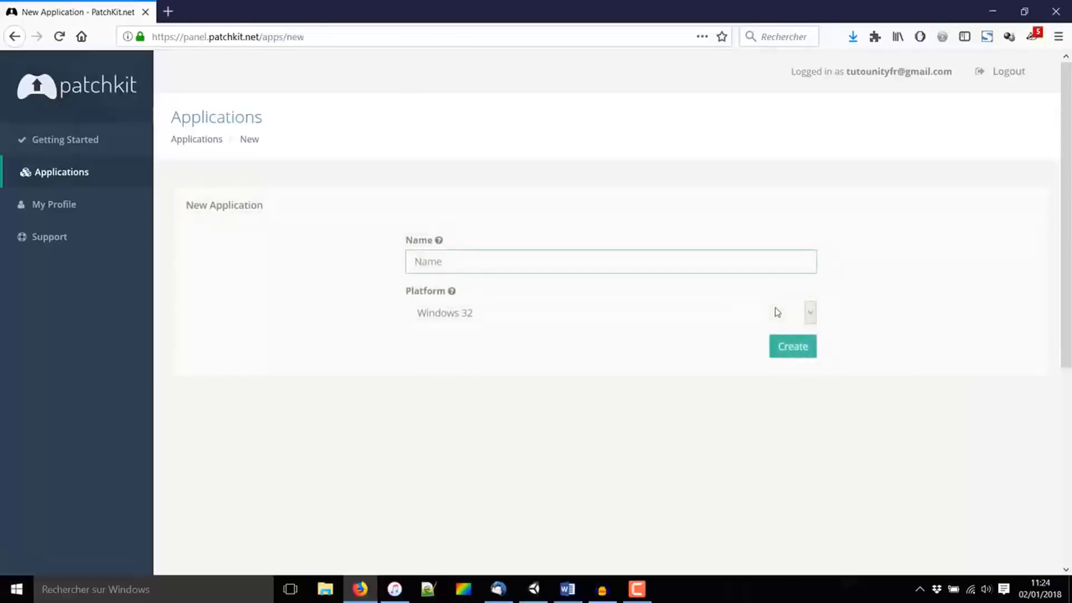
click(484, 267)
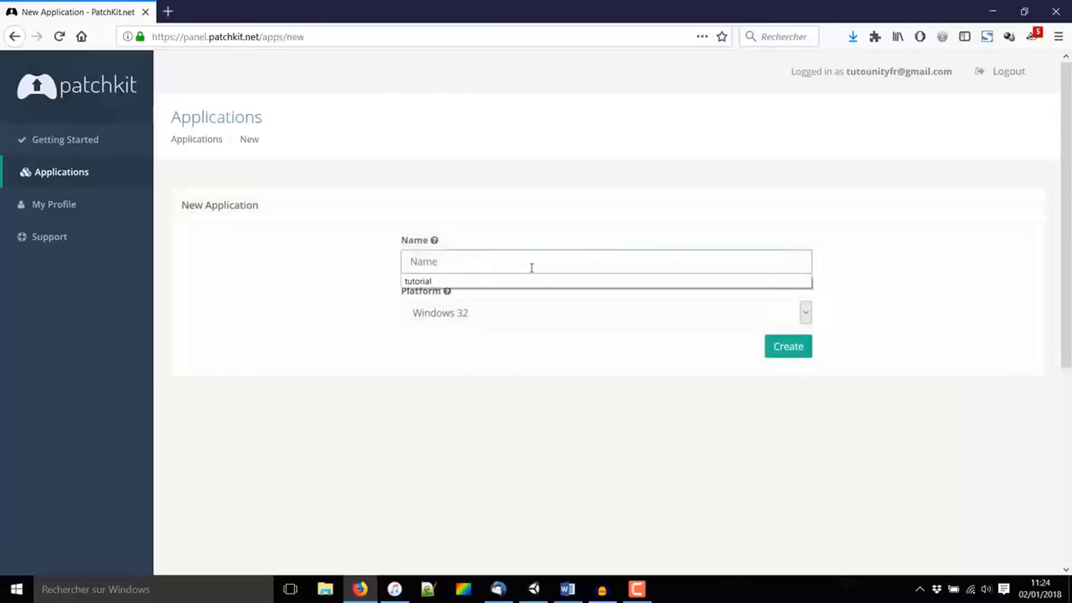
text(Tutori)
text(al)
click(502, 311)
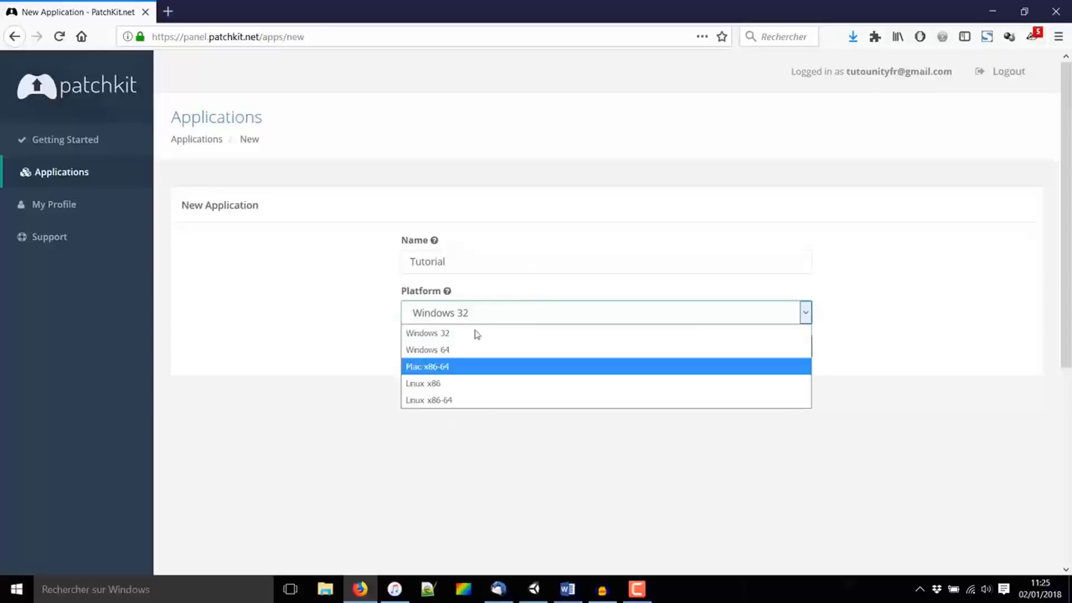
click(451, 351)
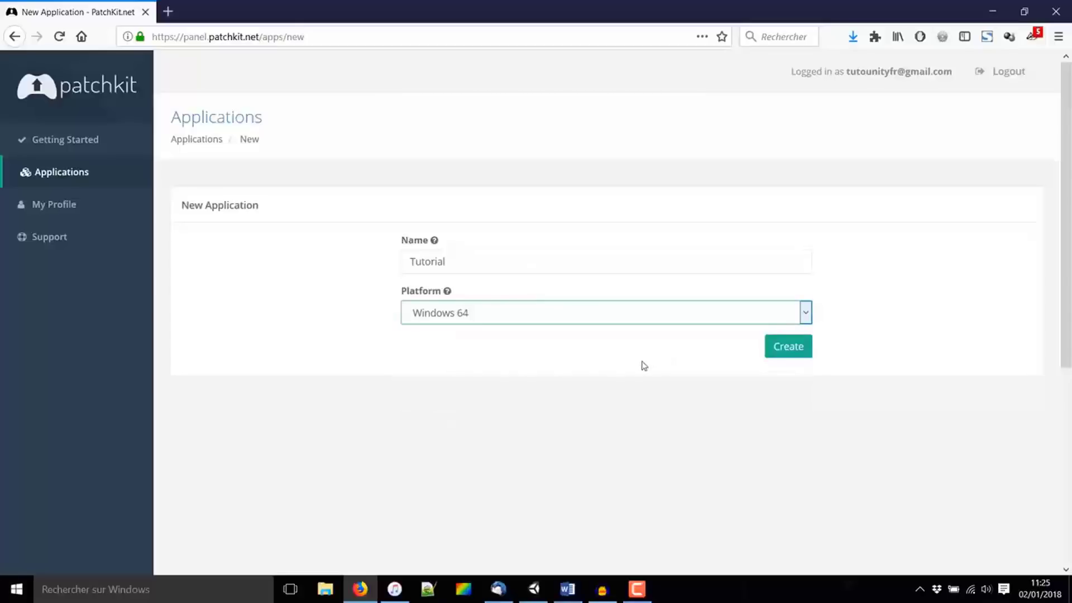
click(784, 349)
Set and save the Tutorial application's author as 'TUTO UNITY FR'.
scroll(715, 230, down, 2)
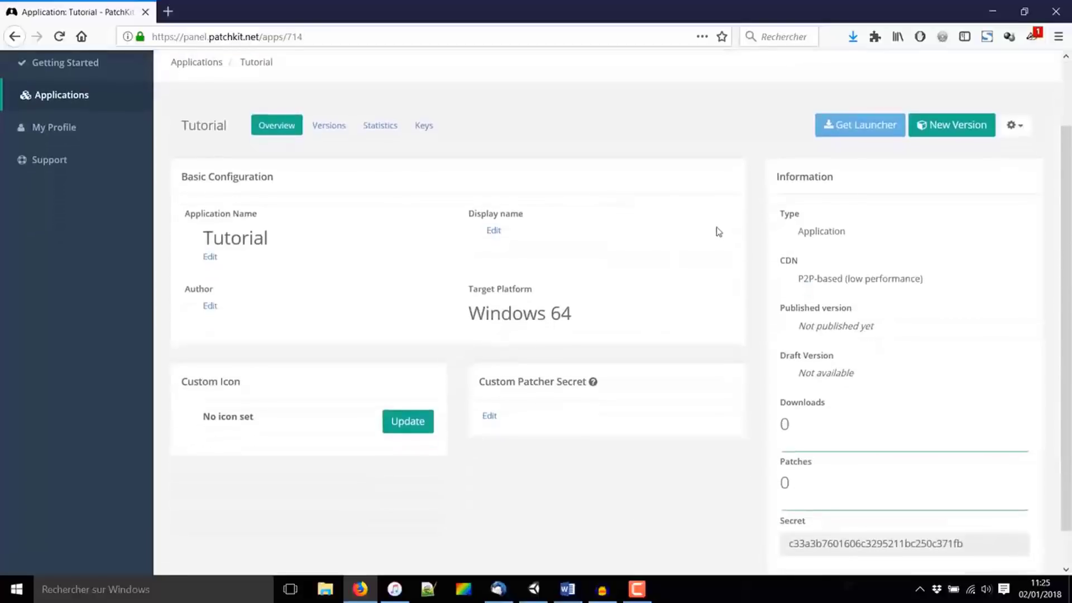
scroll(699, 263, up, 2)
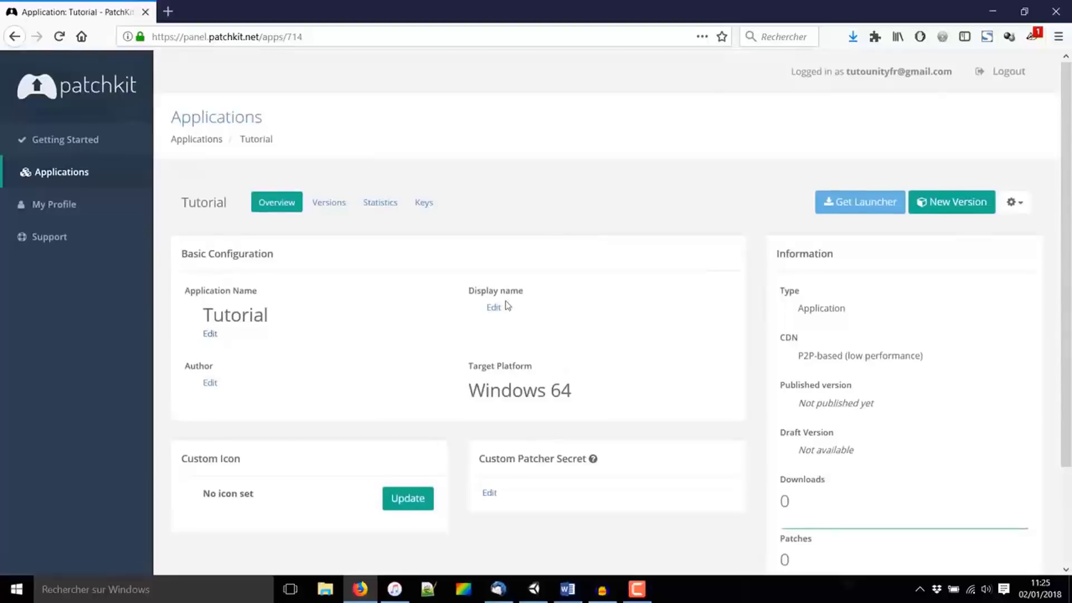
scroll(747, 376, down, 3)
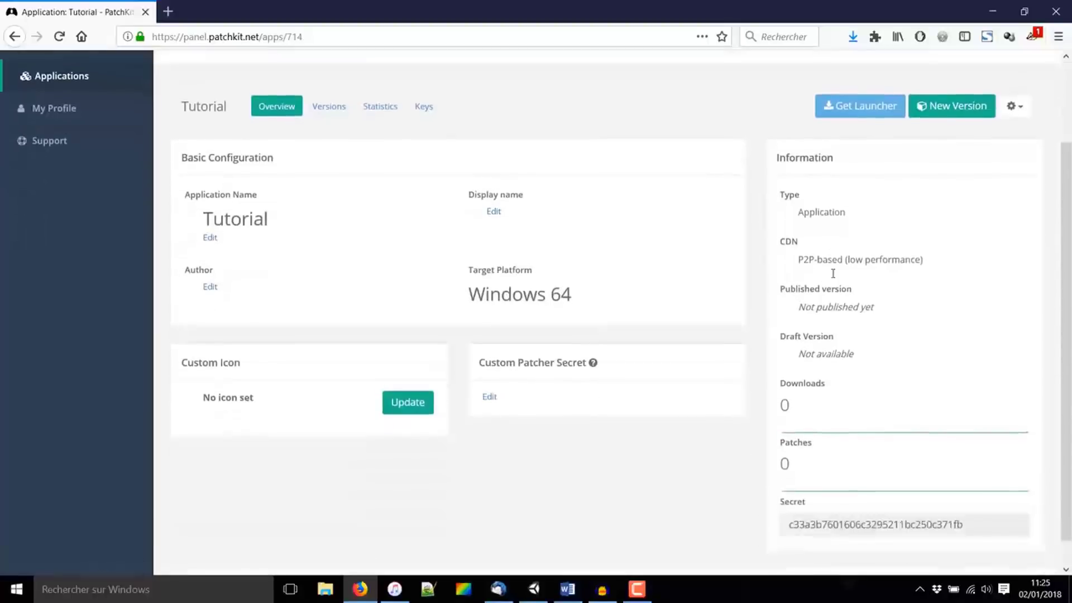
scroll(830, 276, down, 1)
scroll(385, 433, up, 1)
scroll(385, 433, up, 2)
click(210, 382)
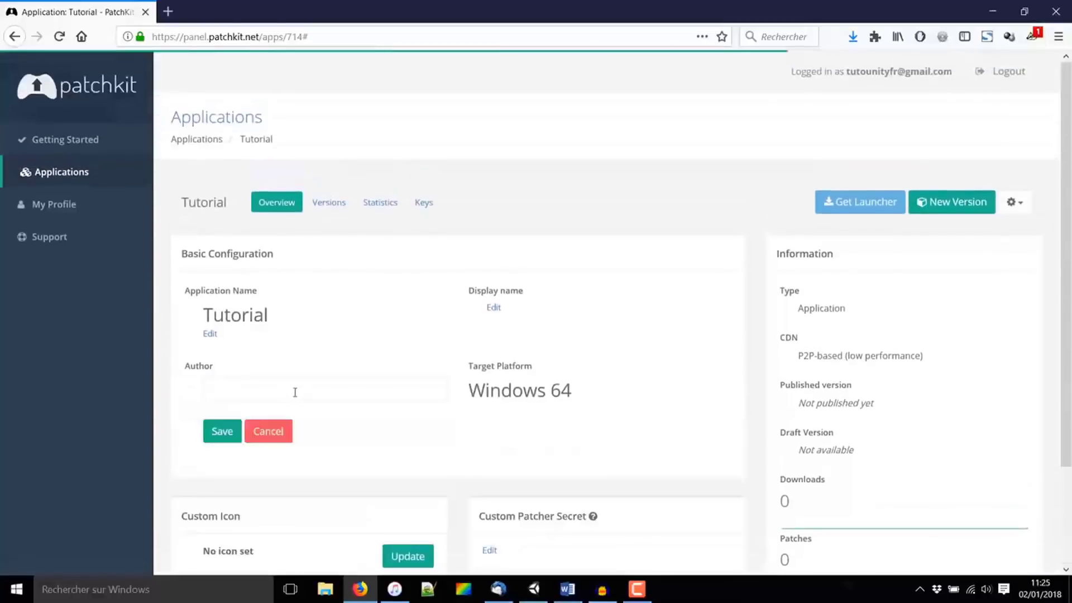
click(290, 391)
text(TUTO UNIT)
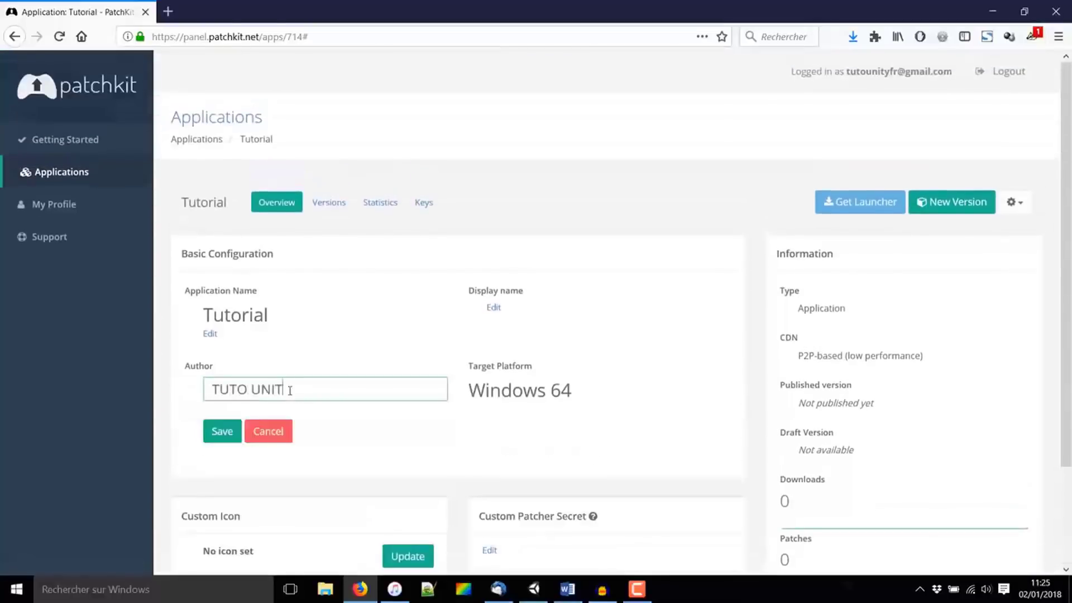
text(Y FR)
click(222, 431)
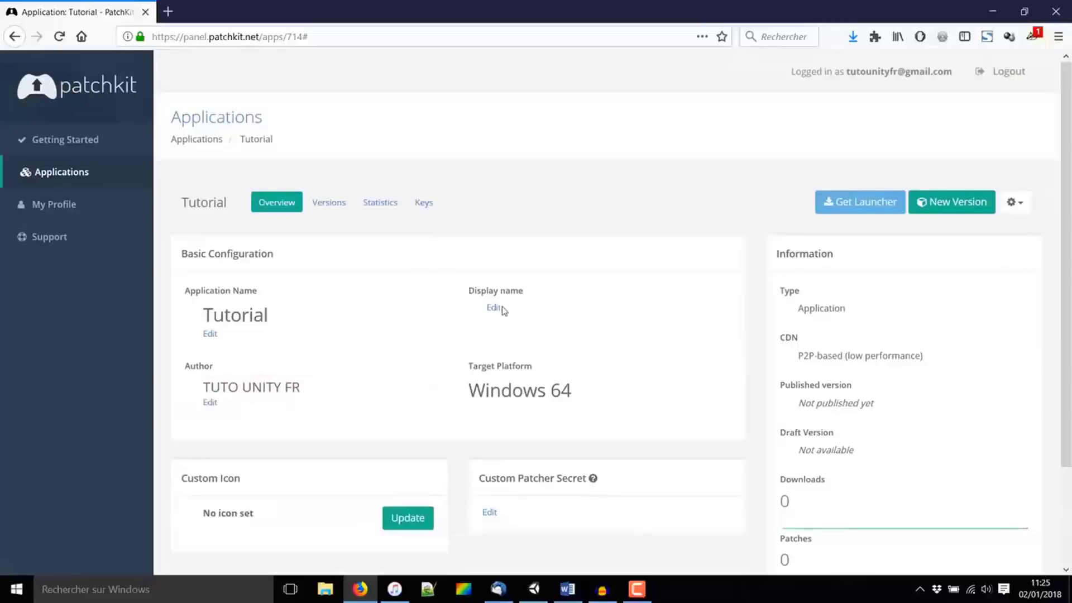
Save the display name 'Tutorial' and open the Custom Icon update page.
click(493, 307)
click(564, 312)
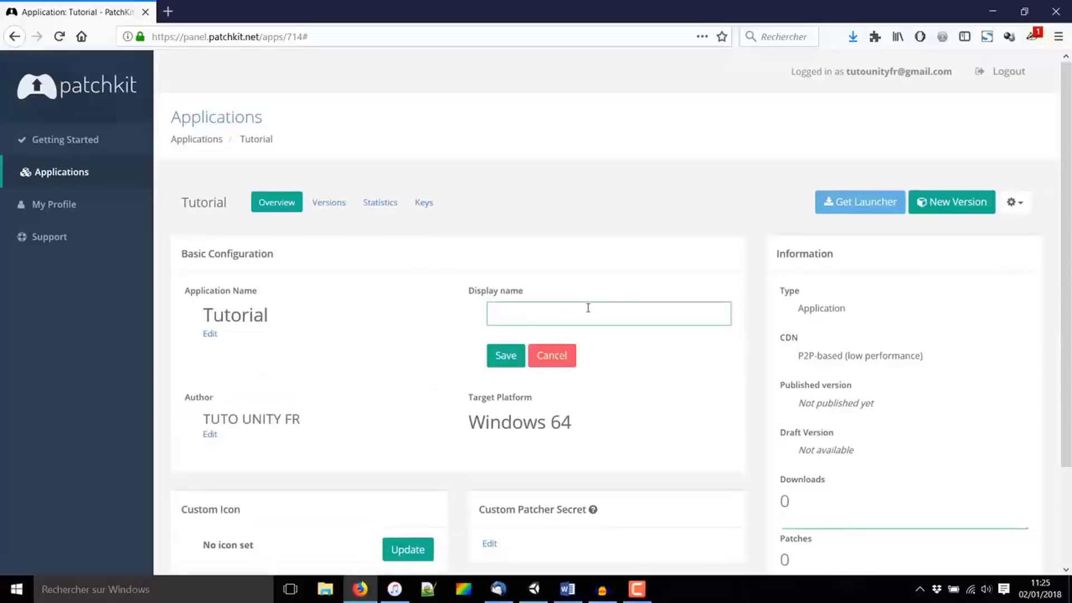
text(Tutor)
text(ial)
key(Return)
scroll(440, 299, down, 1)
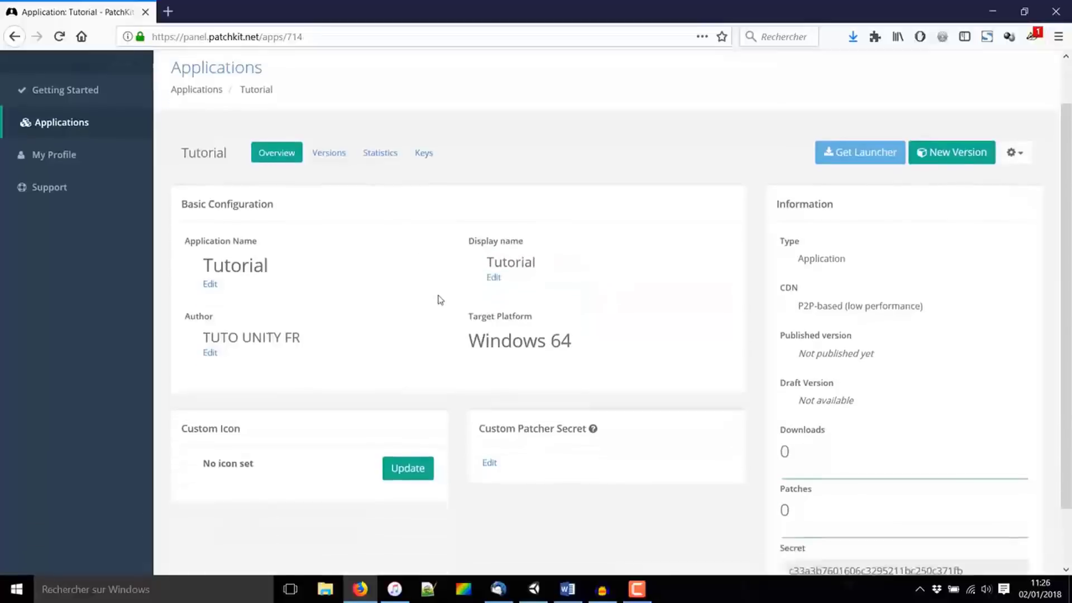
click(418, 407)
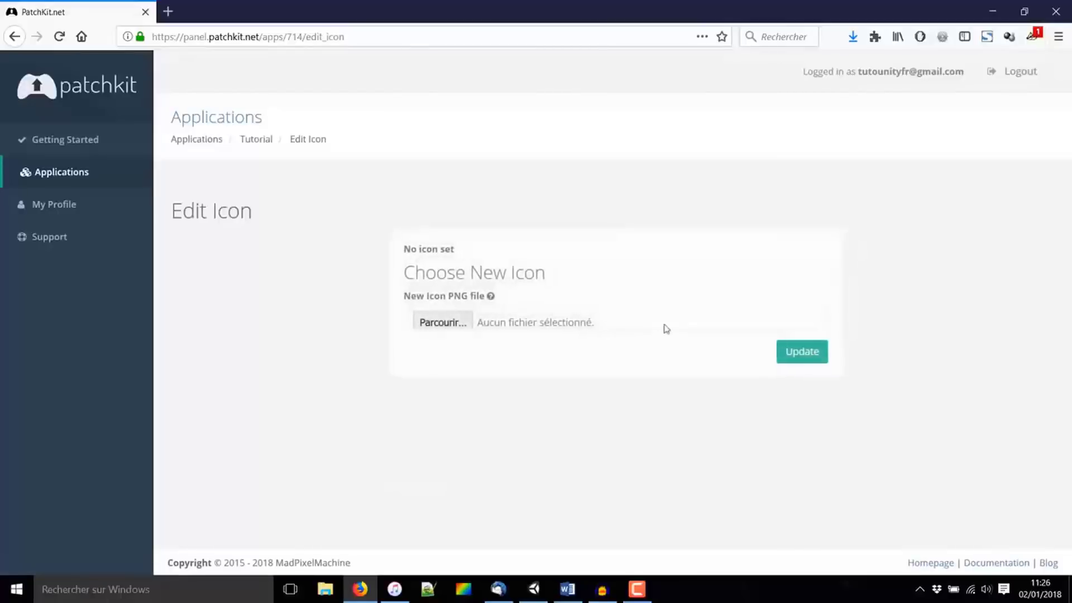
Upload logo_transp.png as the Tutorial application's custom icon.
click(451, 321)
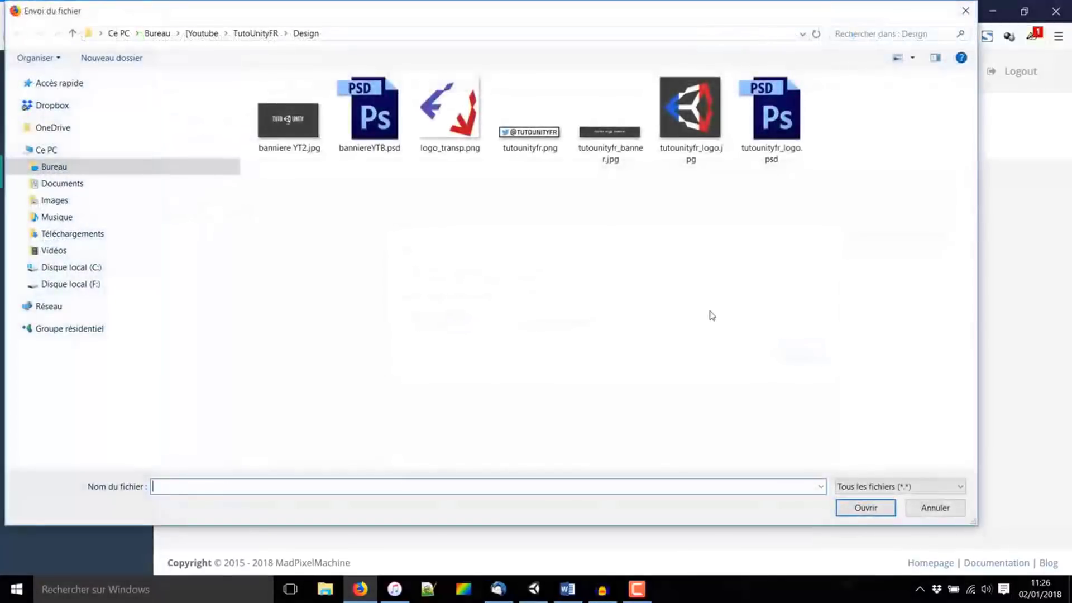
click(449, 113)
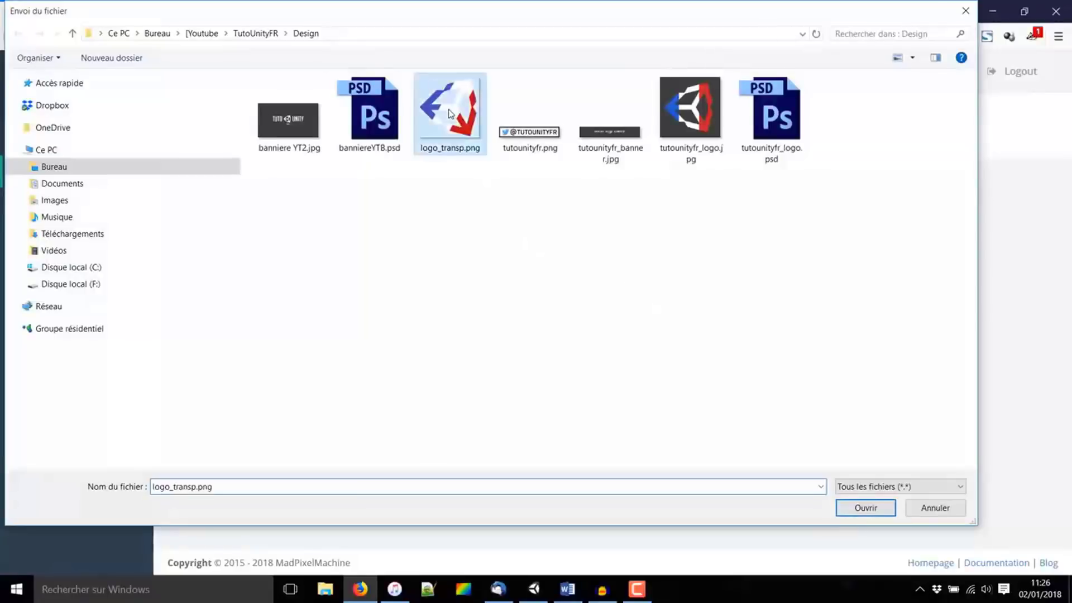
double_click(449, 113)
click(803, 353)
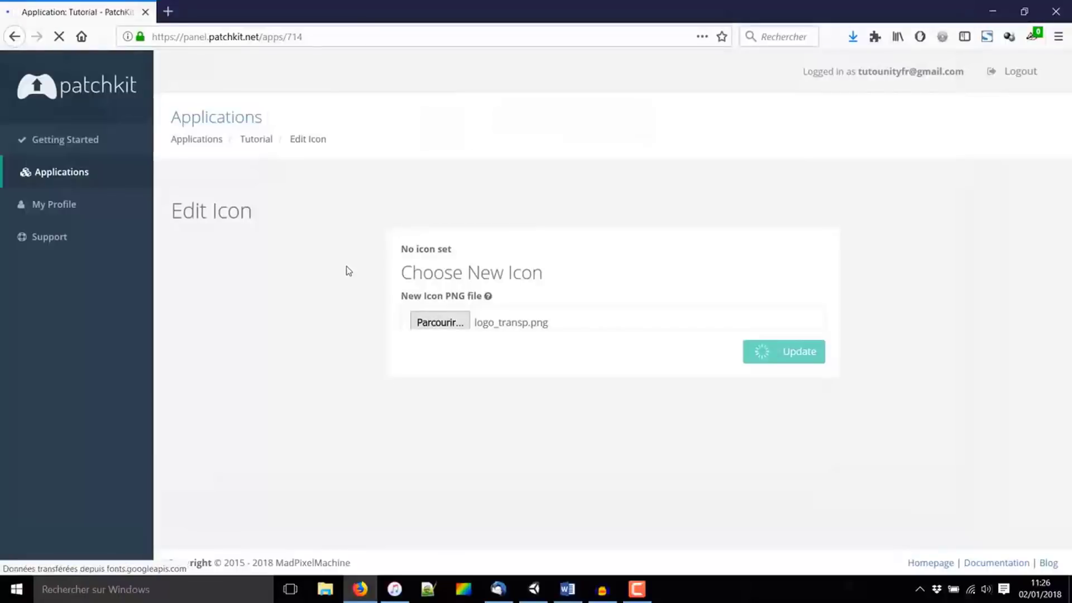
scroll(447, 307, down, 5)
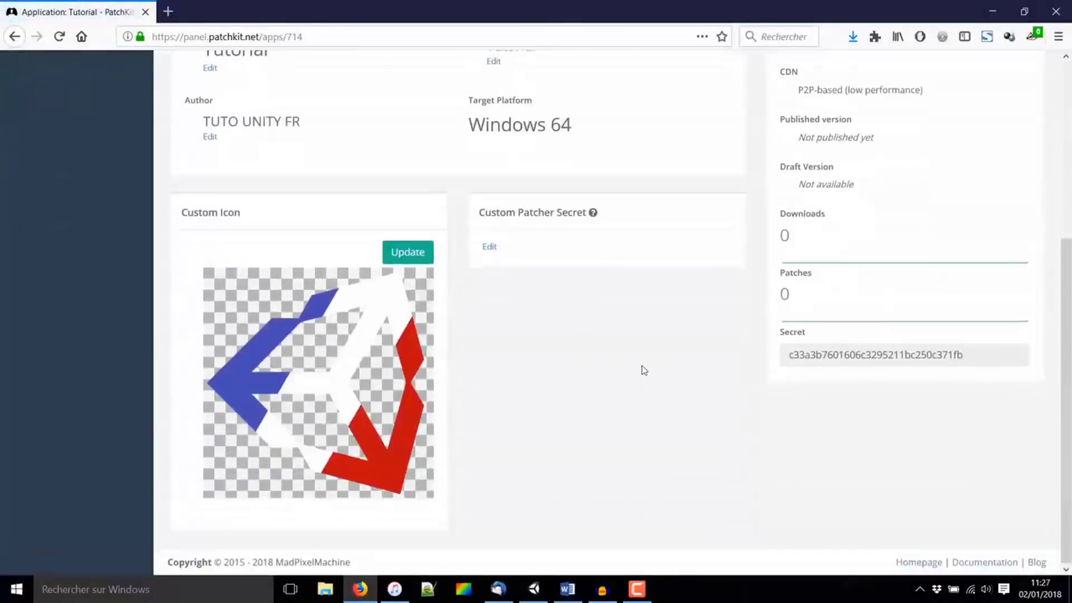
Select the application's Secret value, then switch to the empty Versions list.
click(826, 356)
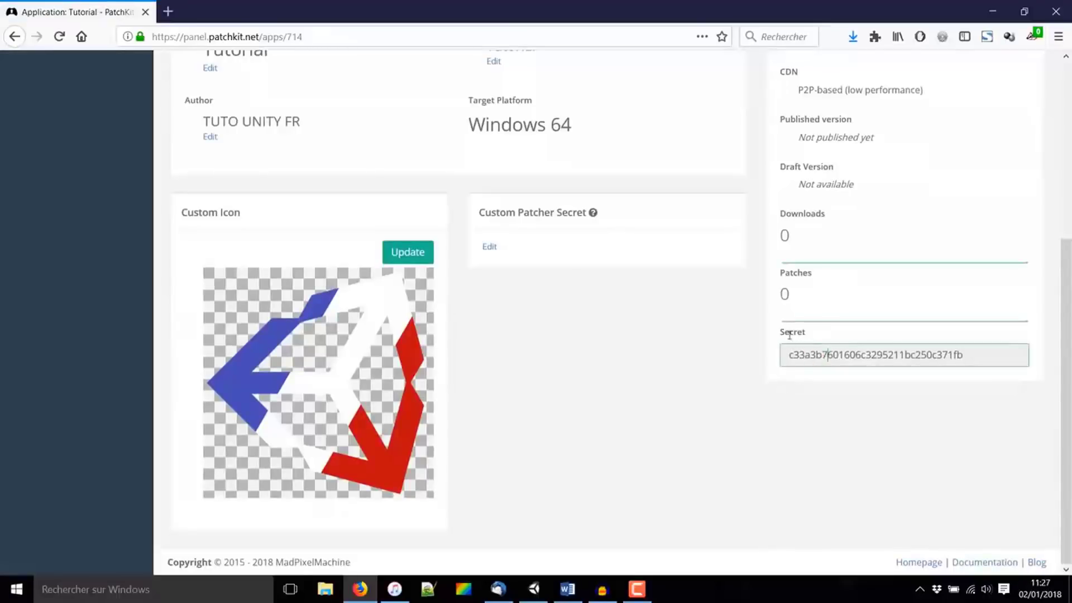
drag(786, 355, 974, 356)
scroll(837, 390, up, 3)
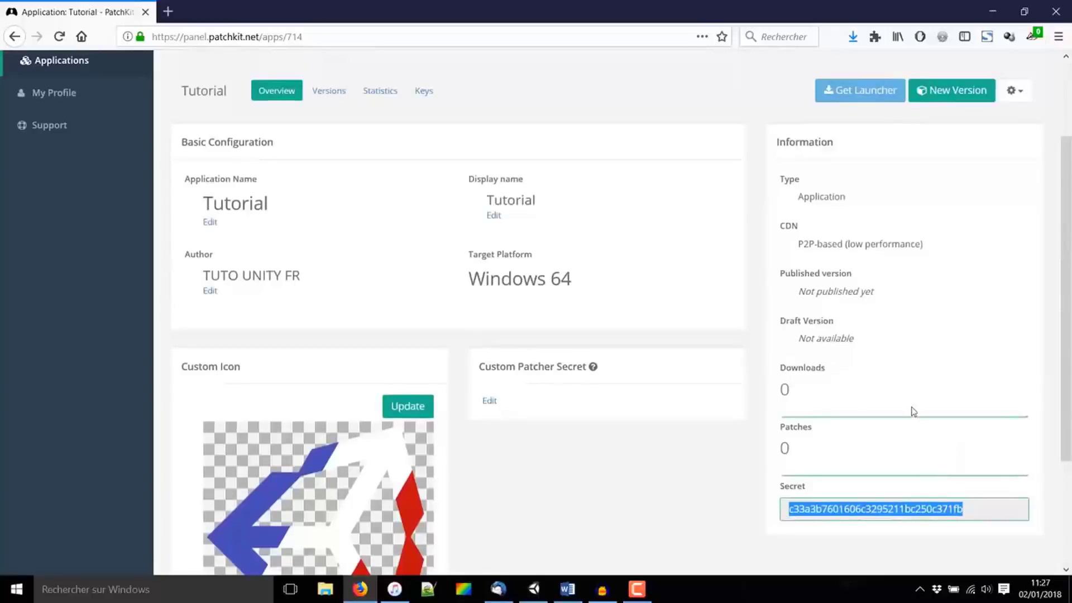
scroll(939, 385, down, 2)
scroll(681, 354, up, 3)
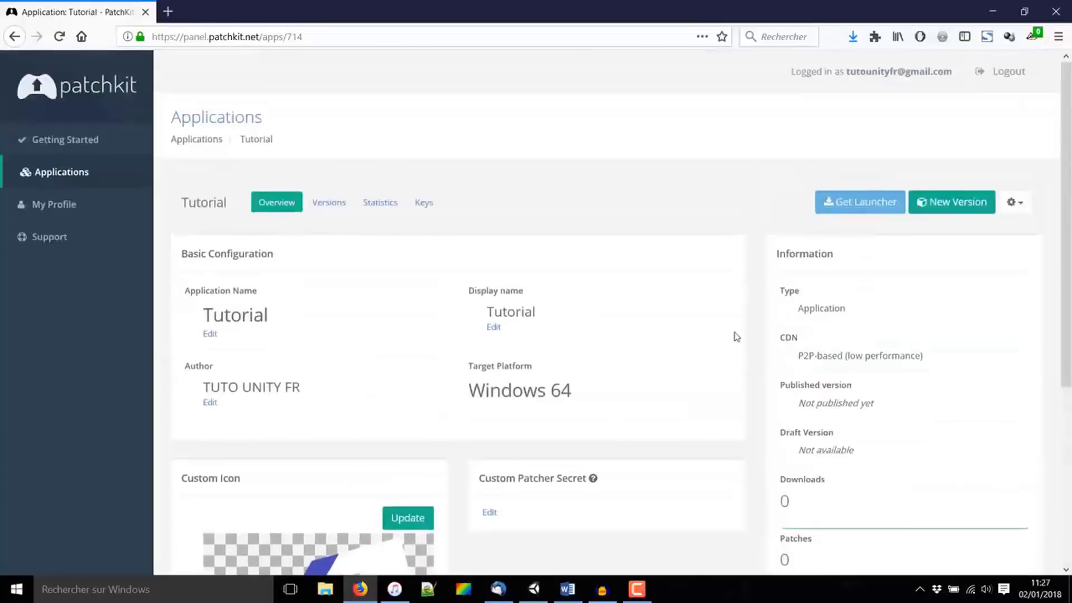
scroll(736, 337, down, 3)
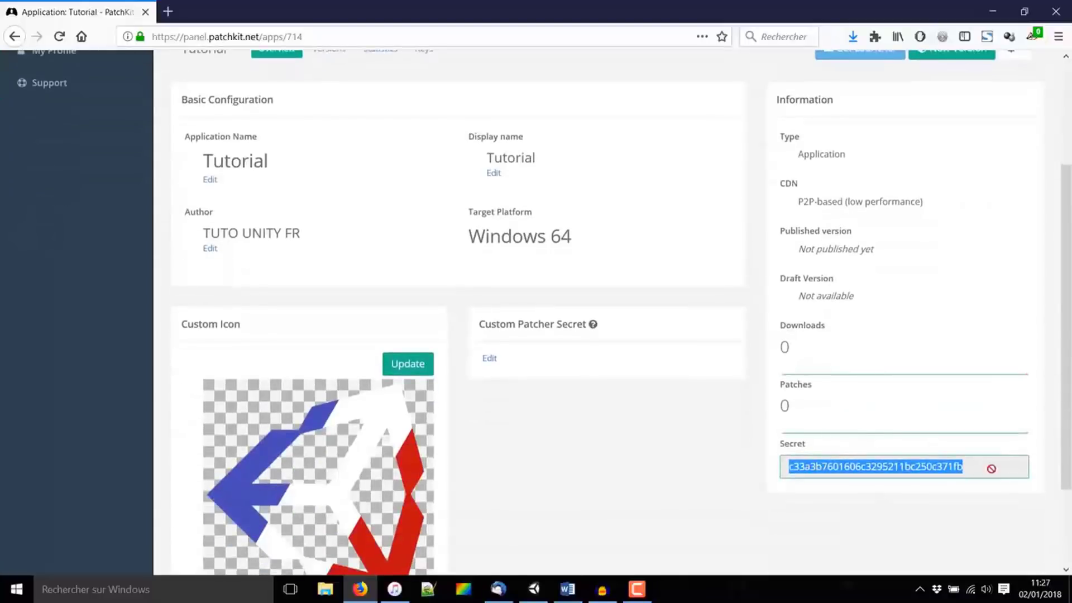
click(682, 445)
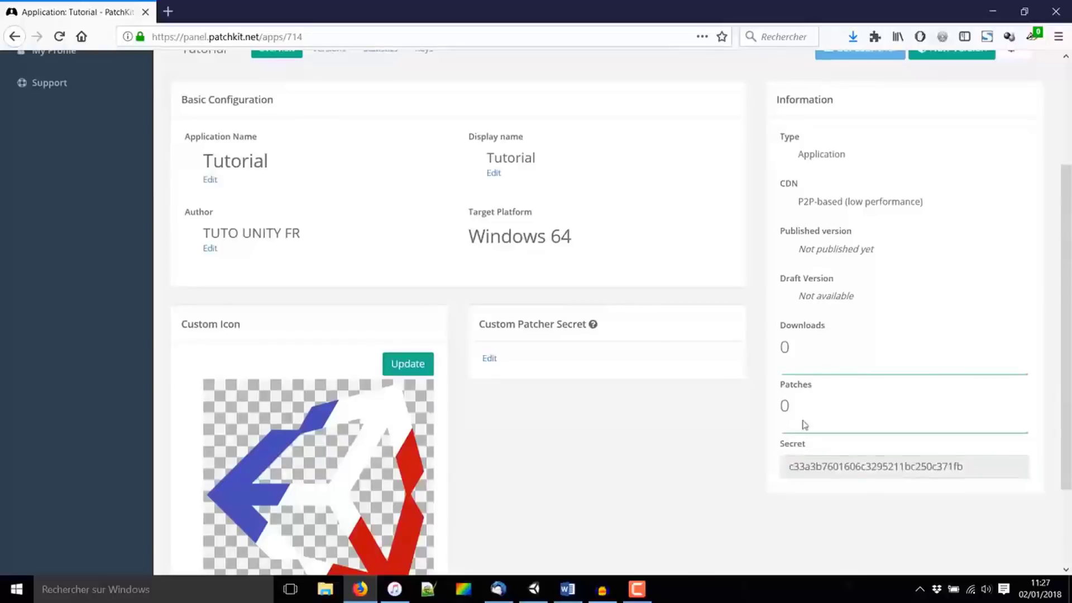
scroll(902, 448, up, 3)
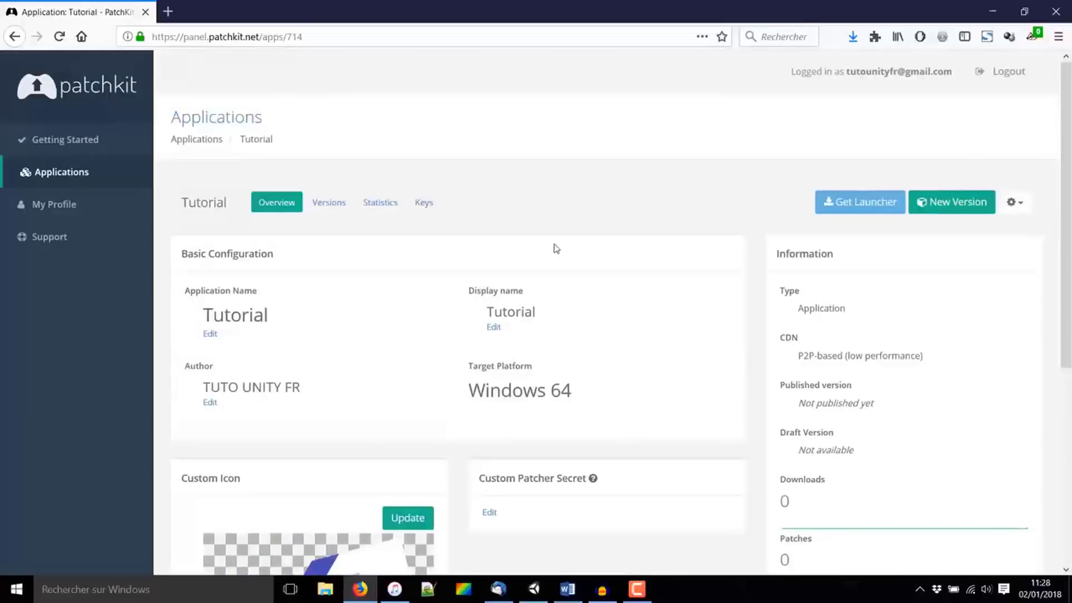
click(323, 205)
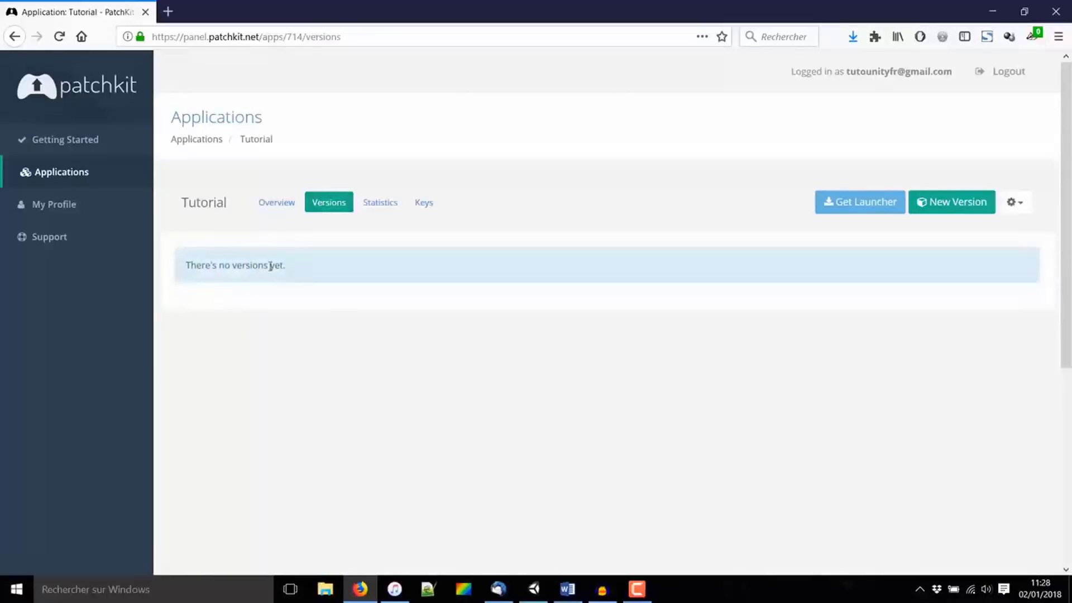
Create a new draft version and label it 'Tutorial v1.0'.
click(956, 207)
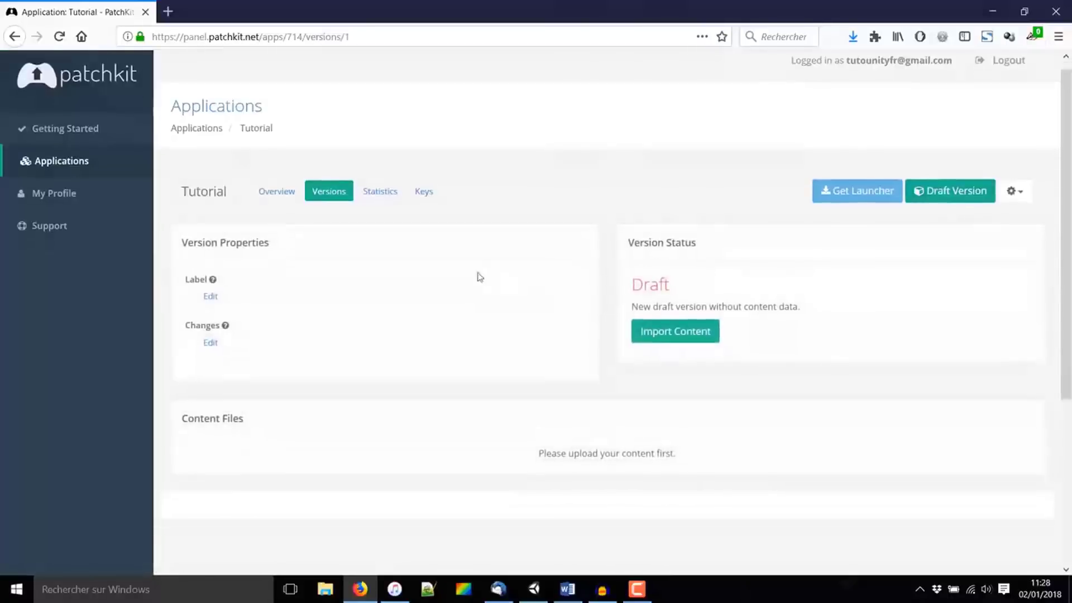
click(211, 286)
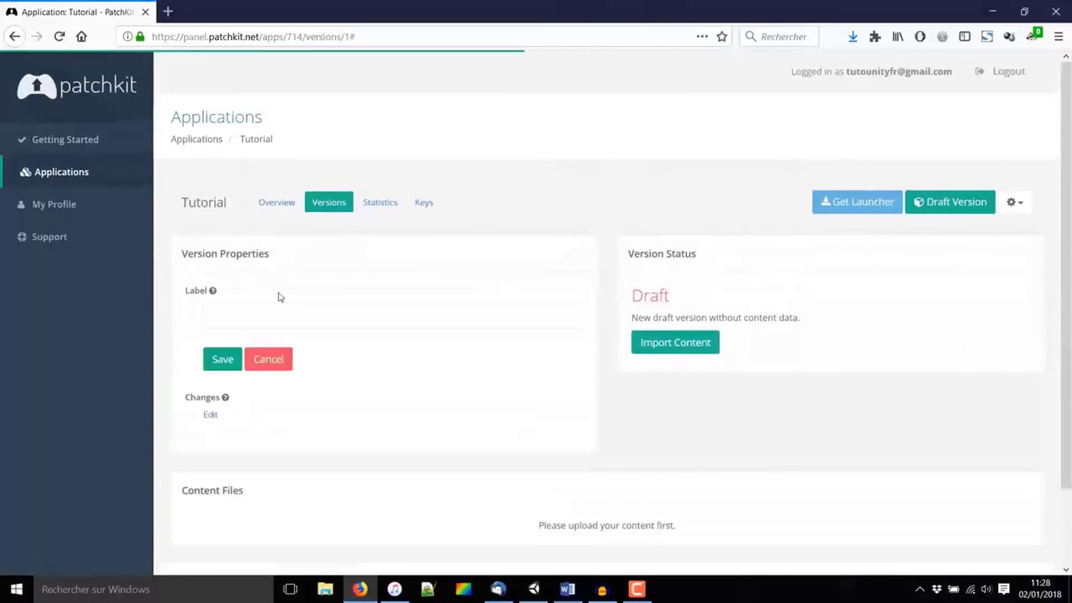
click(283, 314)
text(T)
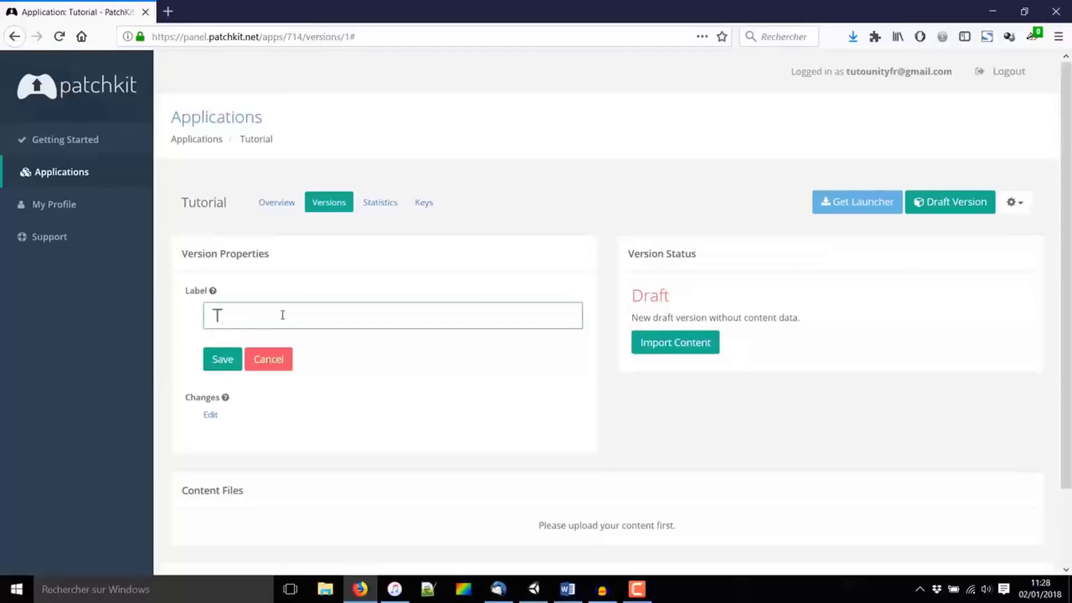
text(utorial)
text(v)
text(v1.0)
Save the change note '- Upload du jeu par défaut' for the draft version.
click(210, 414)
scroll(241, 393, down, 3)
click(273, 266)
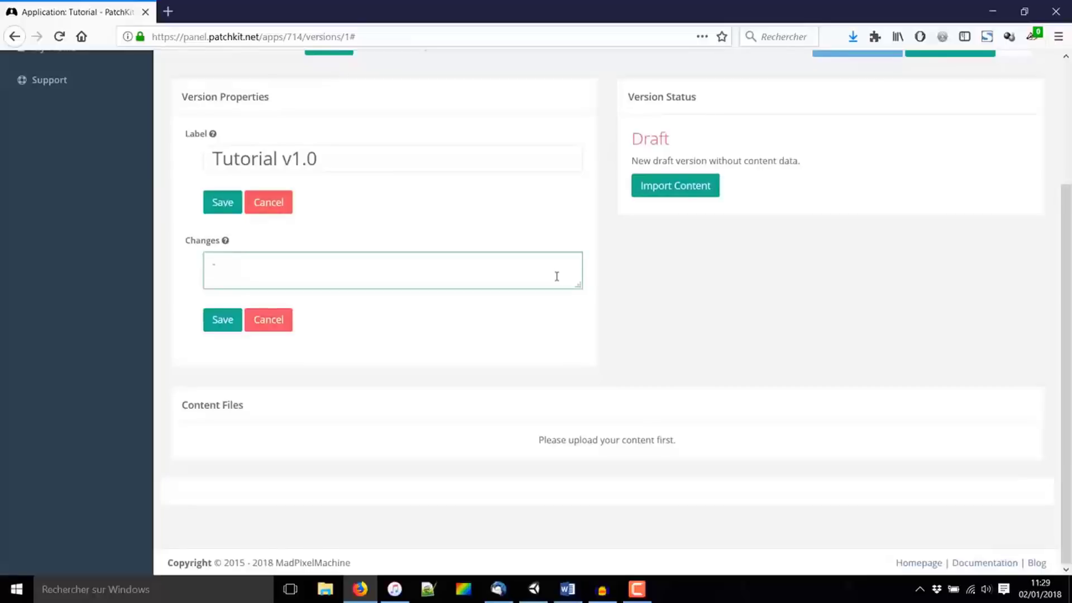
text(Upload du jeu )
text(par d)
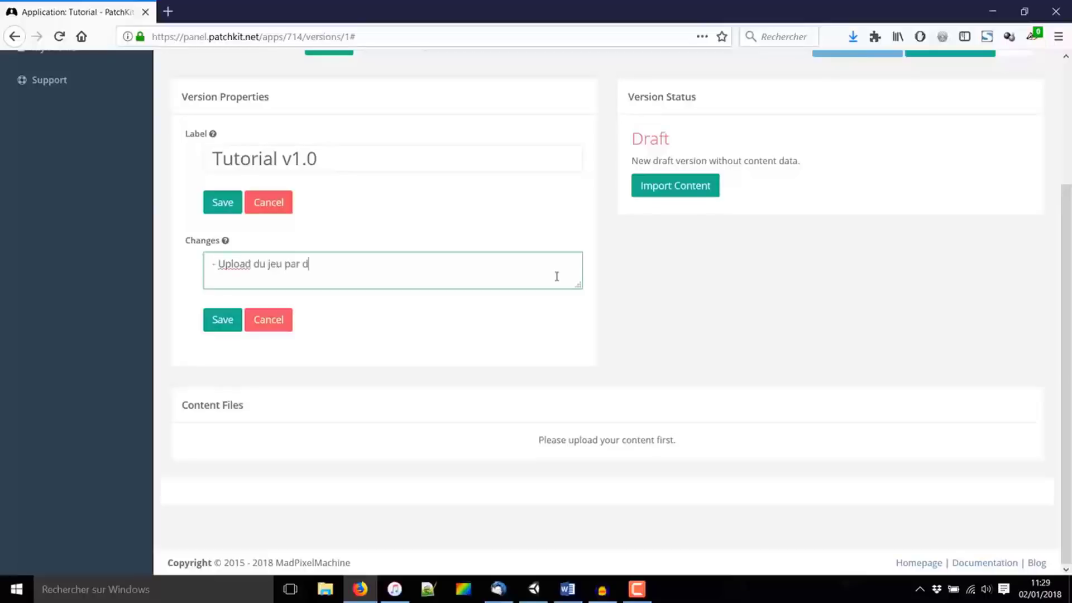
text(éfaut)
scroll(603, 345, up, 3)
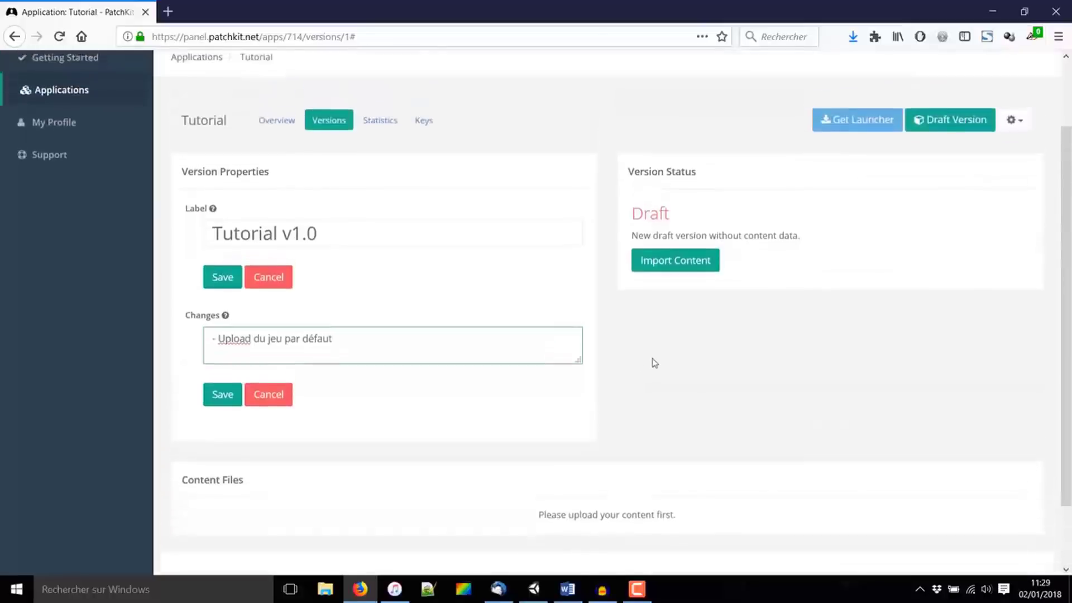
scroll(385, 406, down, 2)
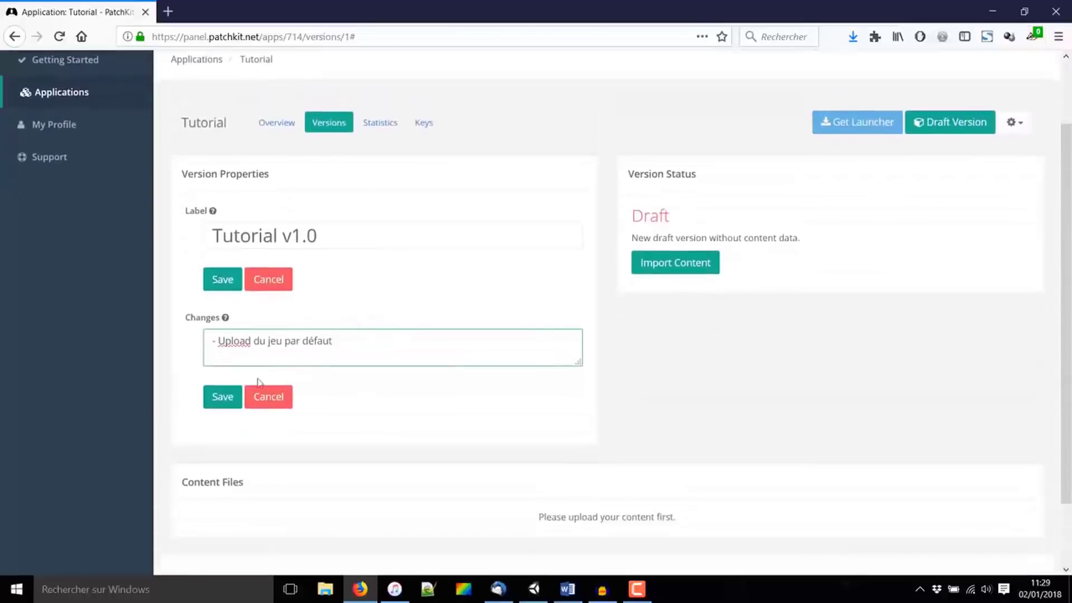
click(218, 398)
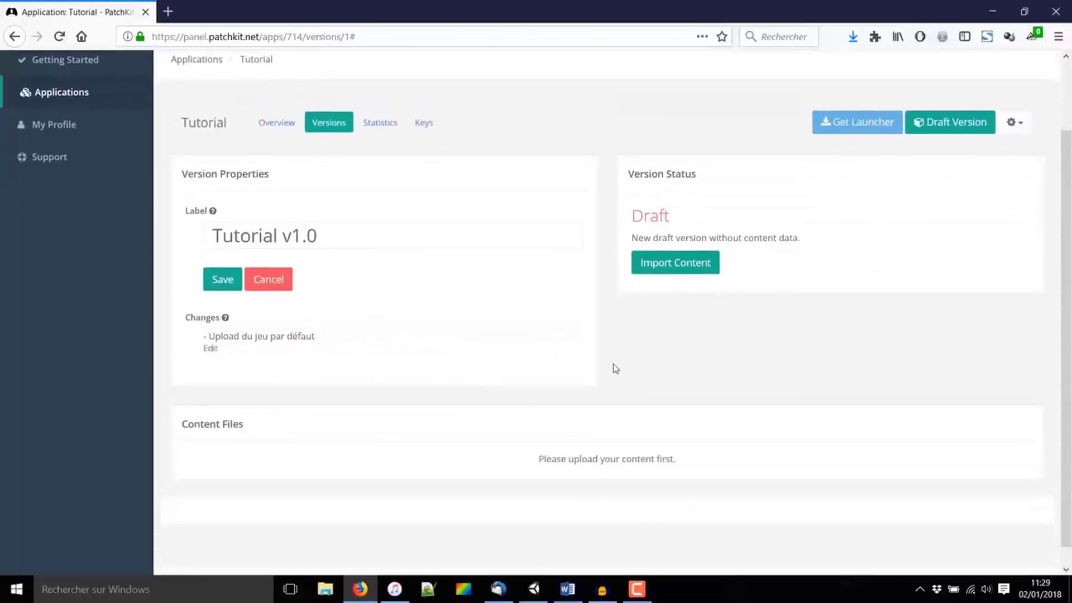
scroll(726, 335, up, 2)
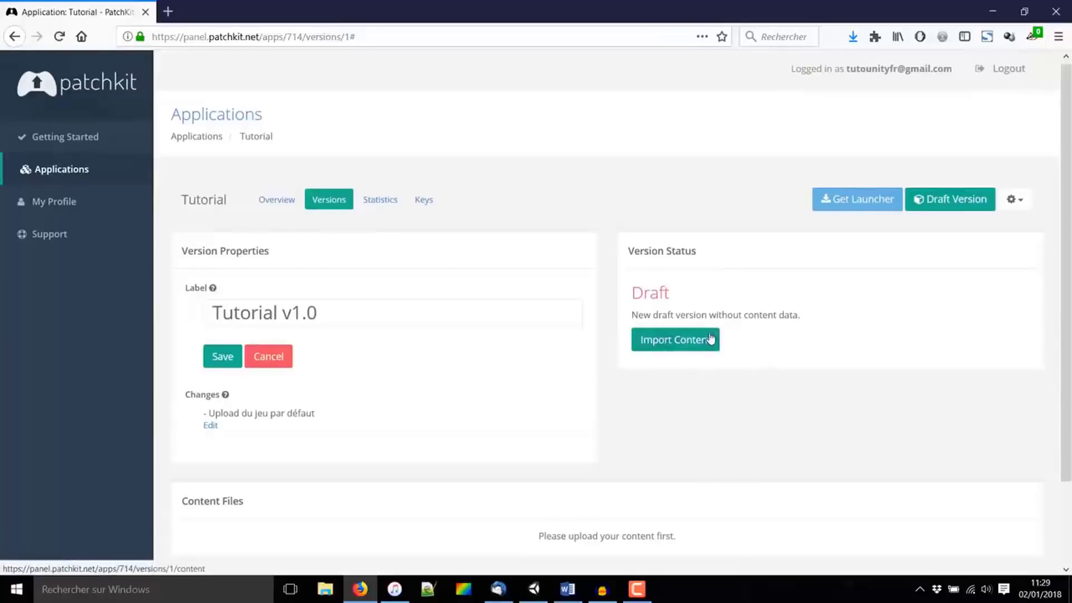
Go to the Import Content page to upload the draft version's application content.
click(673, 342)
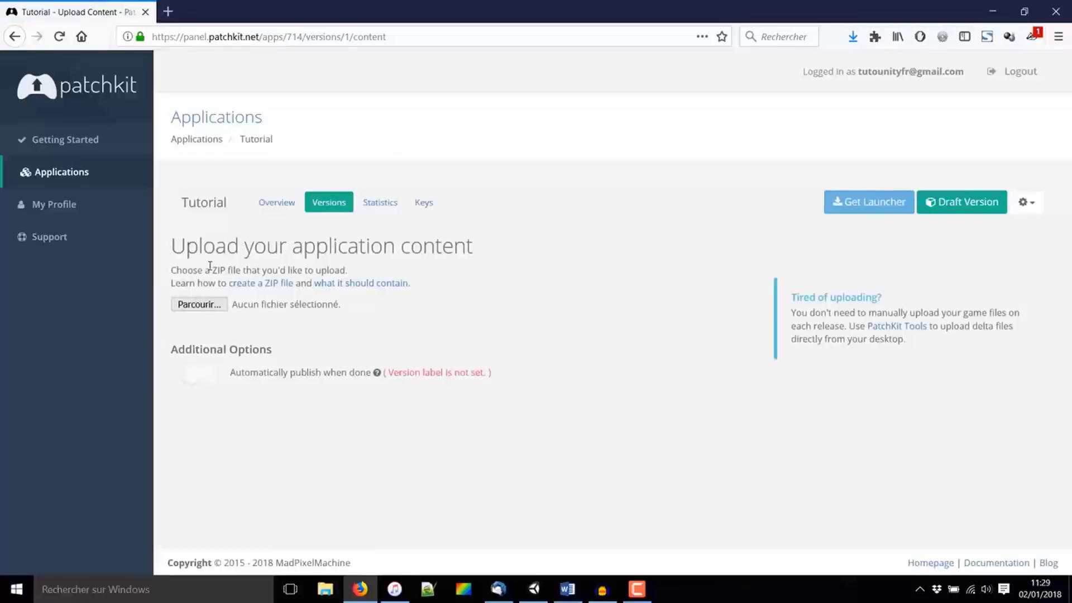
drag(212, 270, 222, 270)
click(444, 271)
In Unity, add a UI Text element to the scene and resize its rect.
click(534, 589)
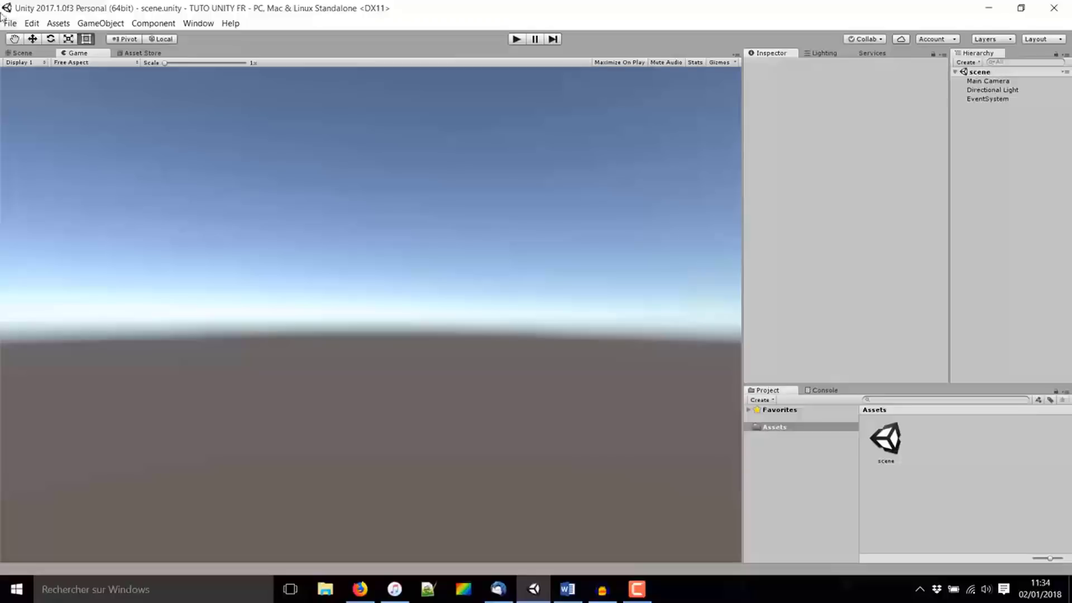
click(101, 22)
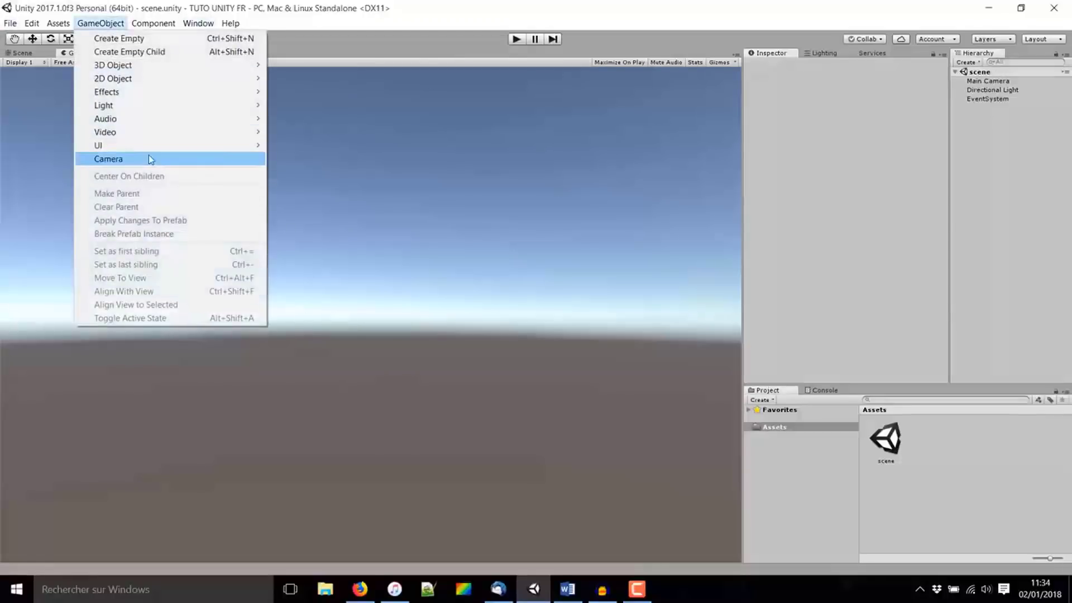
mouse_move(98, 145)
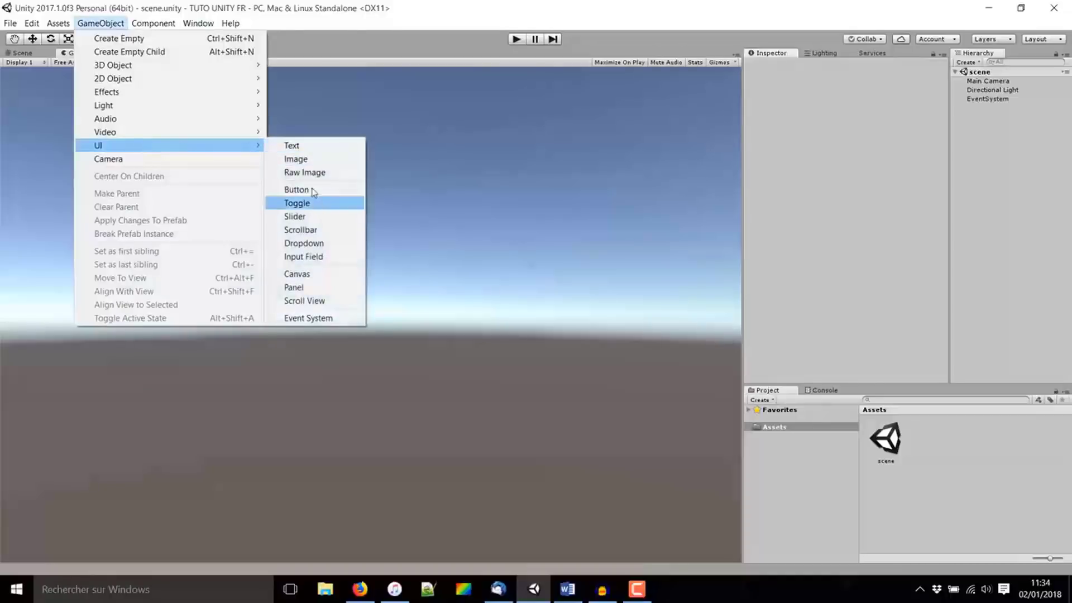
click(292, 145)
click(25, 53)
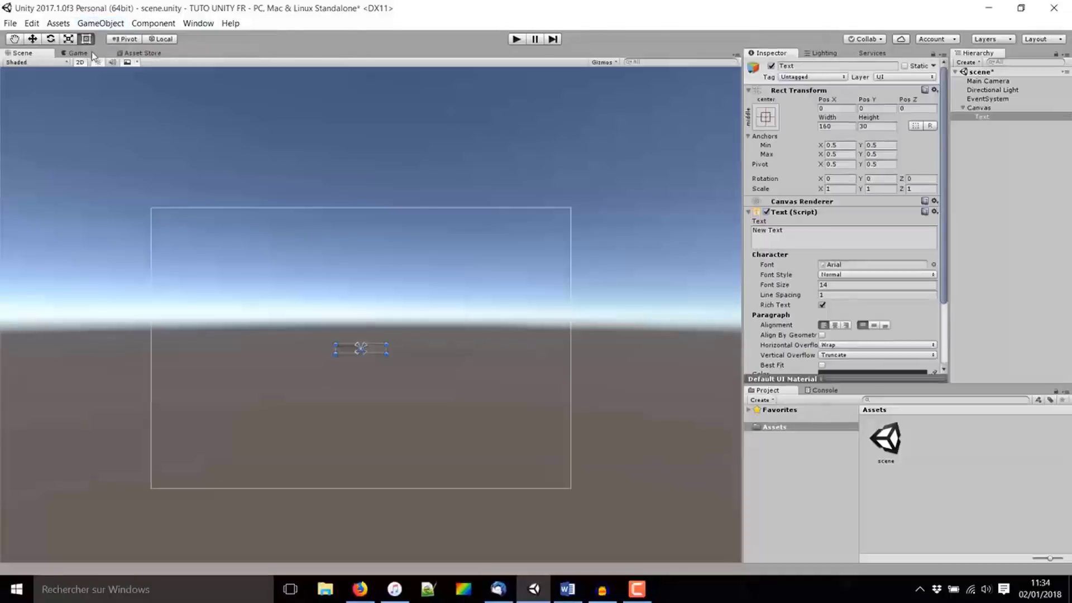
scroll(342, 305, up, 2)
scroll(337, 354, up, 1)
scroll(311, 362, down, 1)
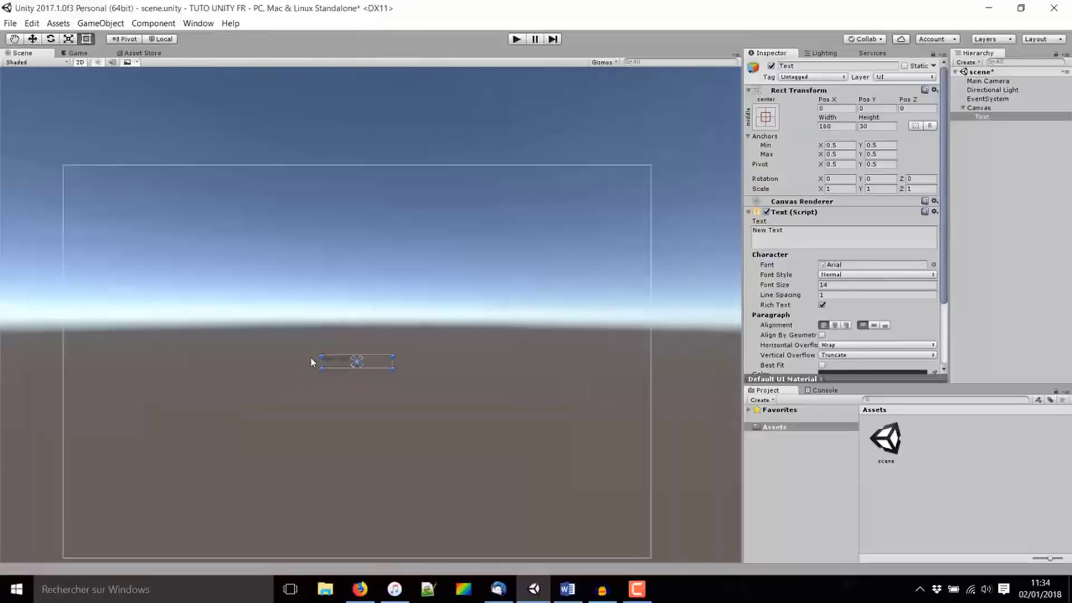
drag(321, 355, 146, 288)
drag(393, 368, 437, 391)
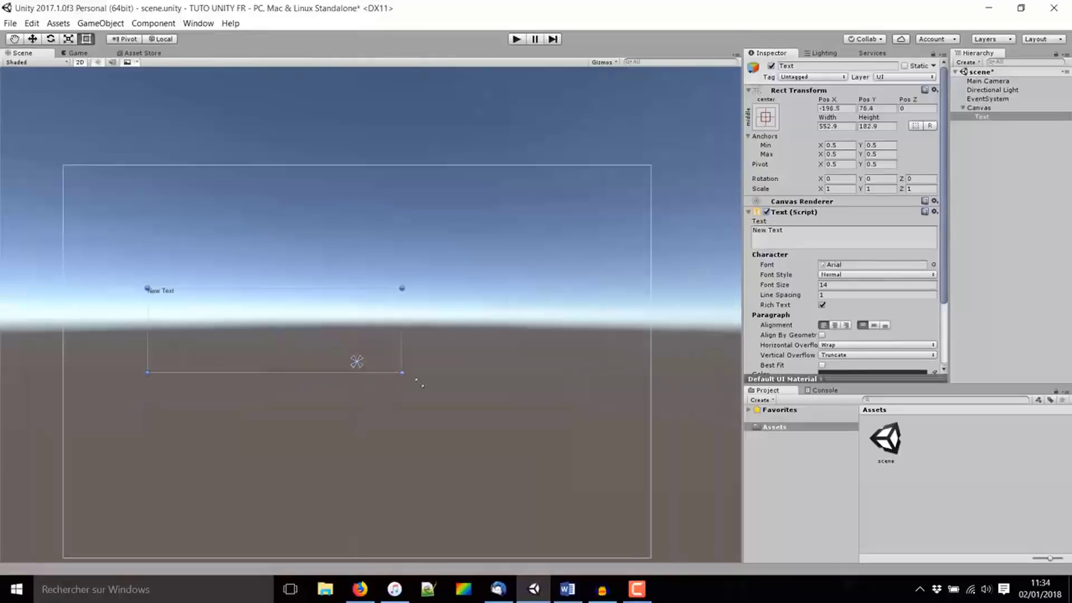
scroll(863, 301, down, 3)
Centre the text horizontally and vertically and change its content to 'Version 1.0'.
click(835, 240)
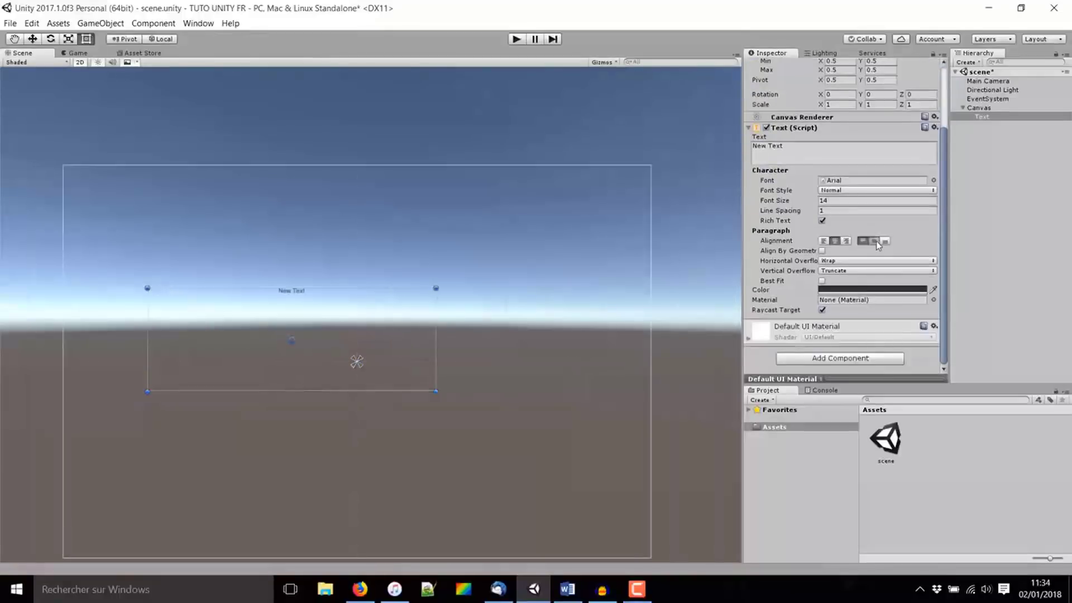
click(874, 241)
click(842, 158)
key(ctrl+a)
key(BackSpace)
text(Ve)
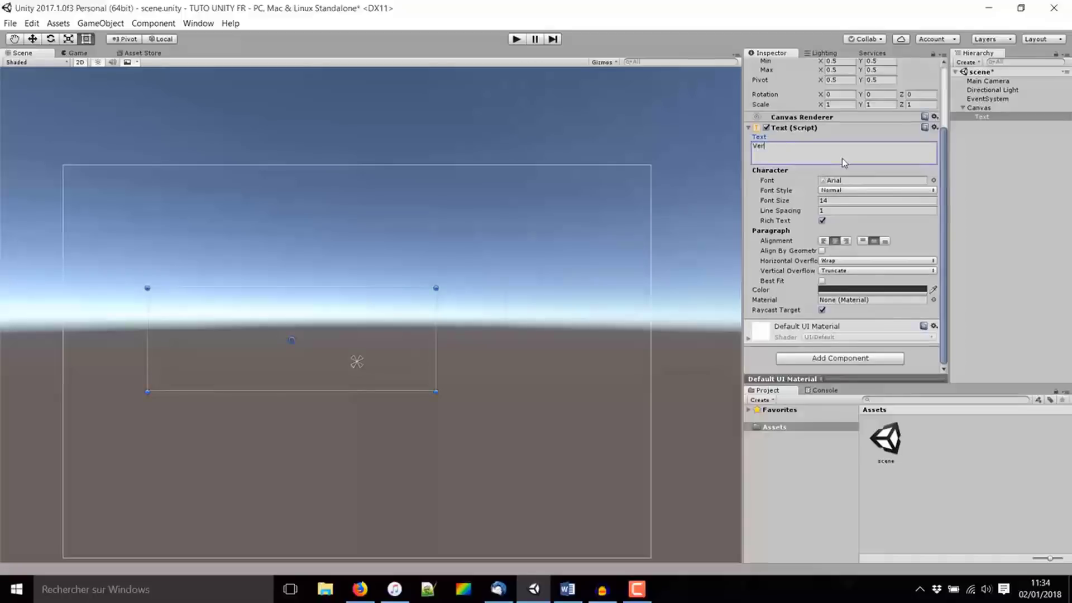
text(rsion 1.0)
Make the text black with font size 70.
scroll(99, 235, down, 1)
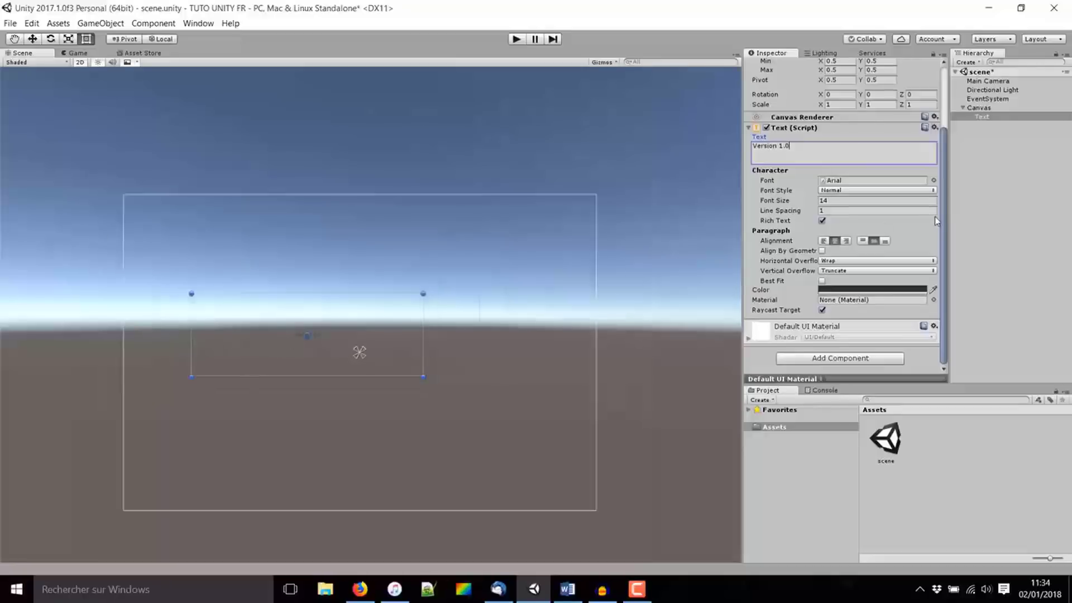
click(858, 291)
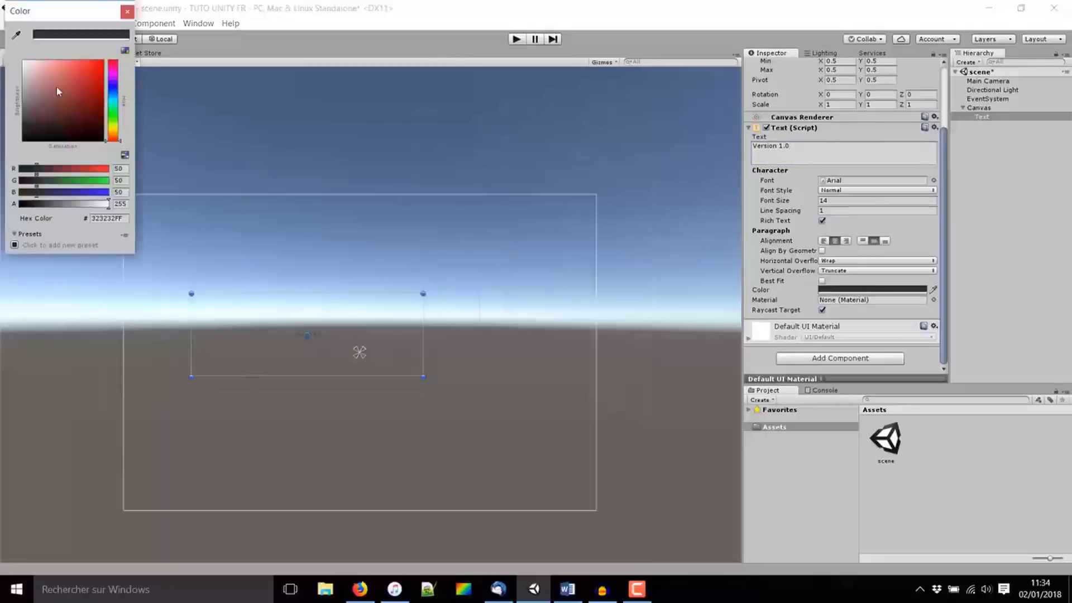
drag(59, 92, 25, 62)
click(24, 140)
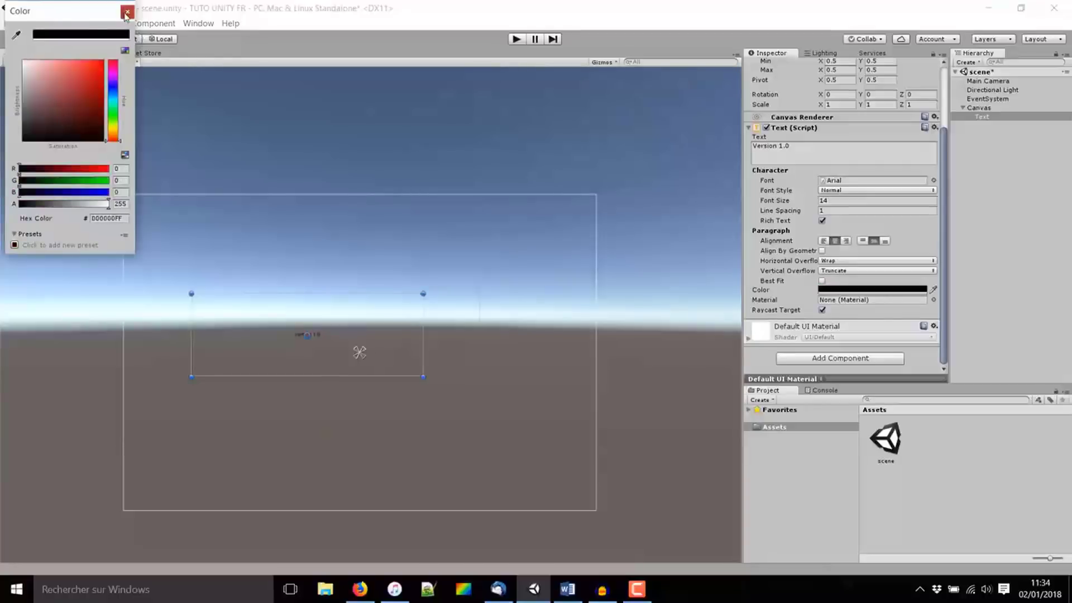
click(128, 11)
click(832, 201)
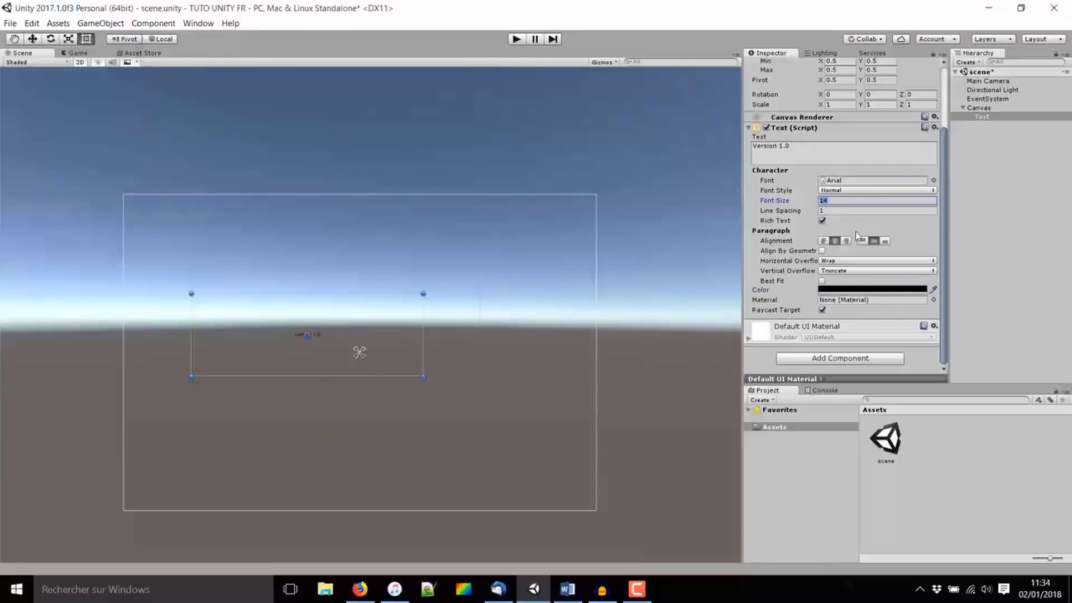
text(30)
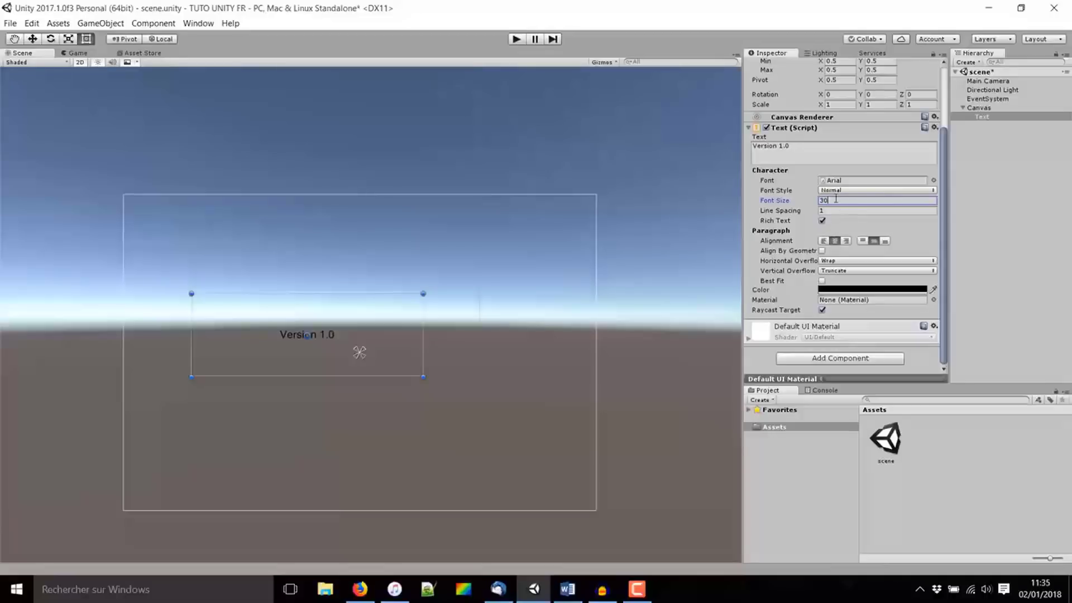
key(Return)
text(70)
Move the label to the canvas centre, preview it in the Game view, and return to Scene.
mouse_move(336, 369)
mouse_down()
mouse_move(342, 359)
mouse_move(366, 364)
mouse_up()
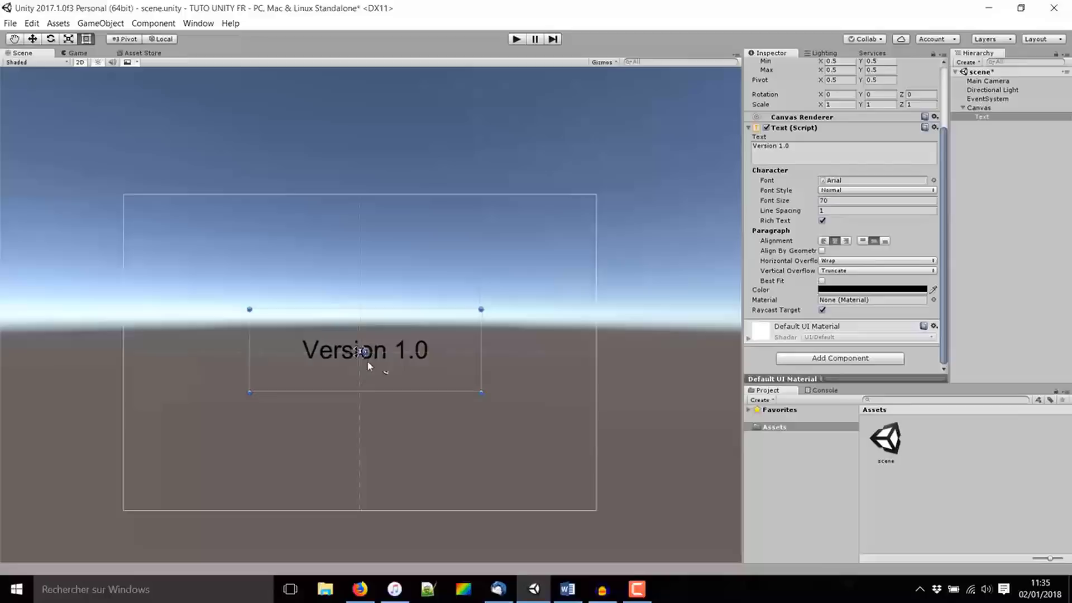
click(369, 140)
click(78, 53)
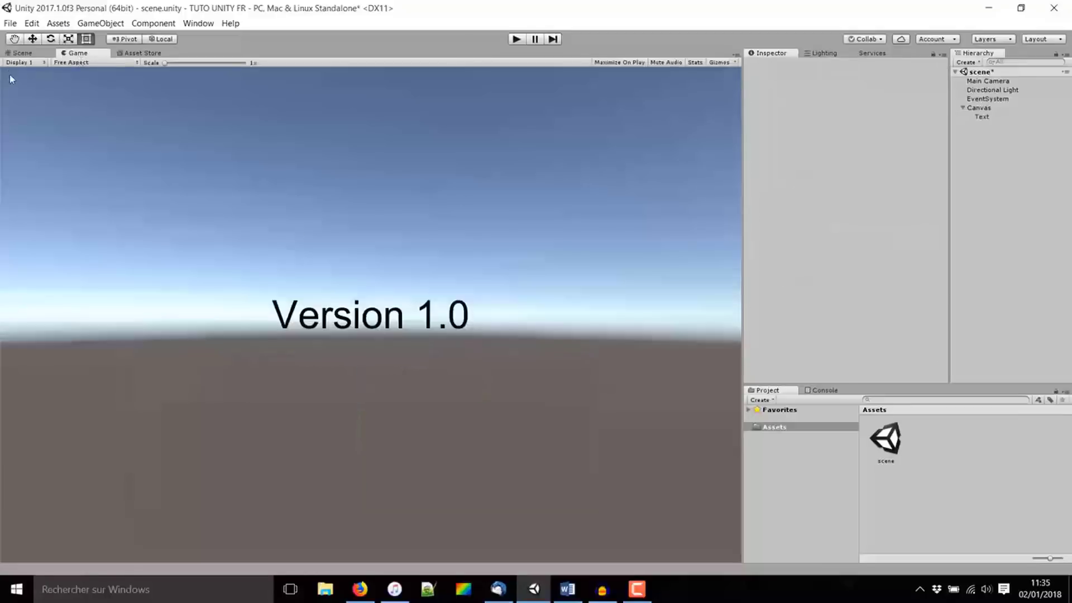
click(17, 54)
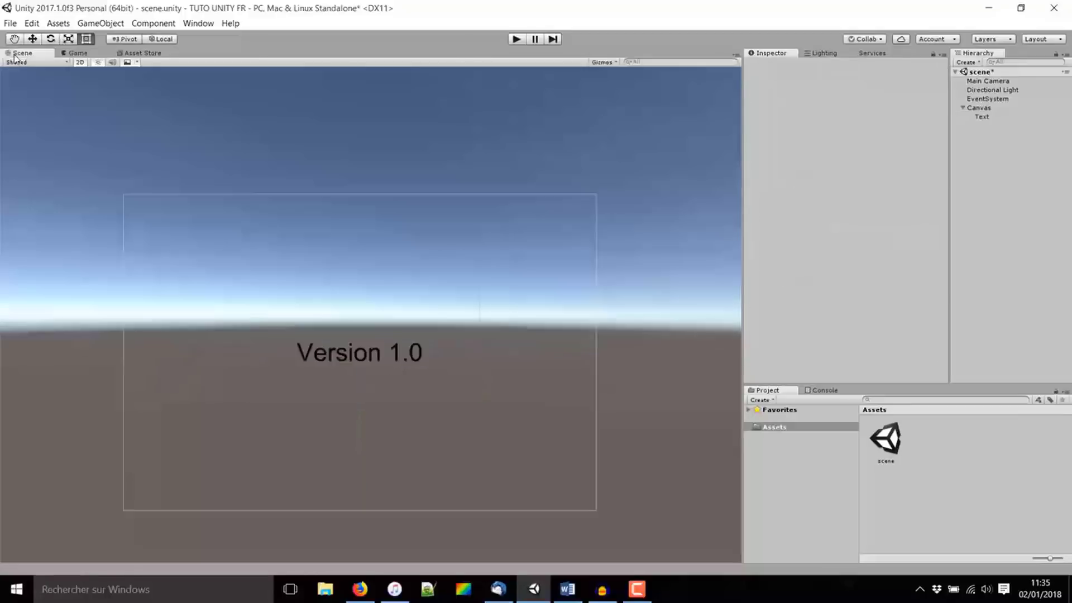
Start a PC, Mac & Linux Standalone build from Build Settings with the scene included.
click(10, 23)
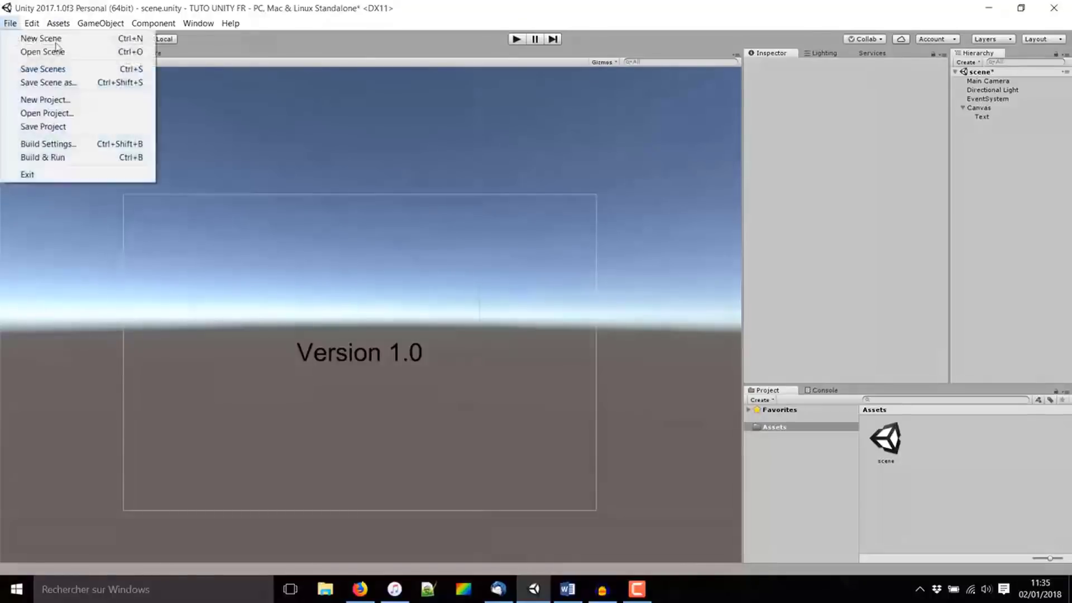
click(31, 143)
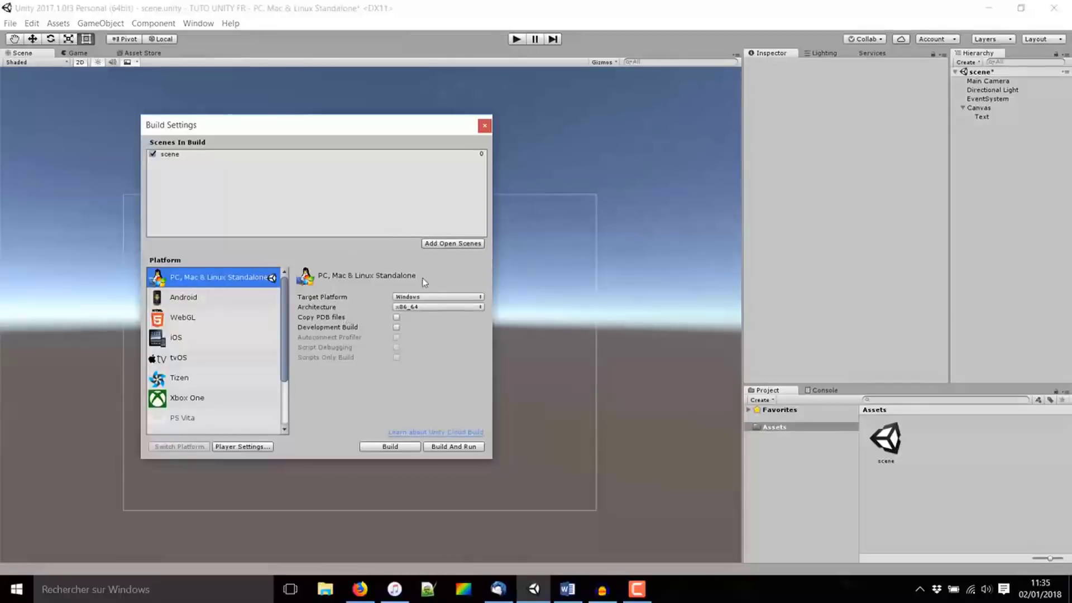
click(389, 447)
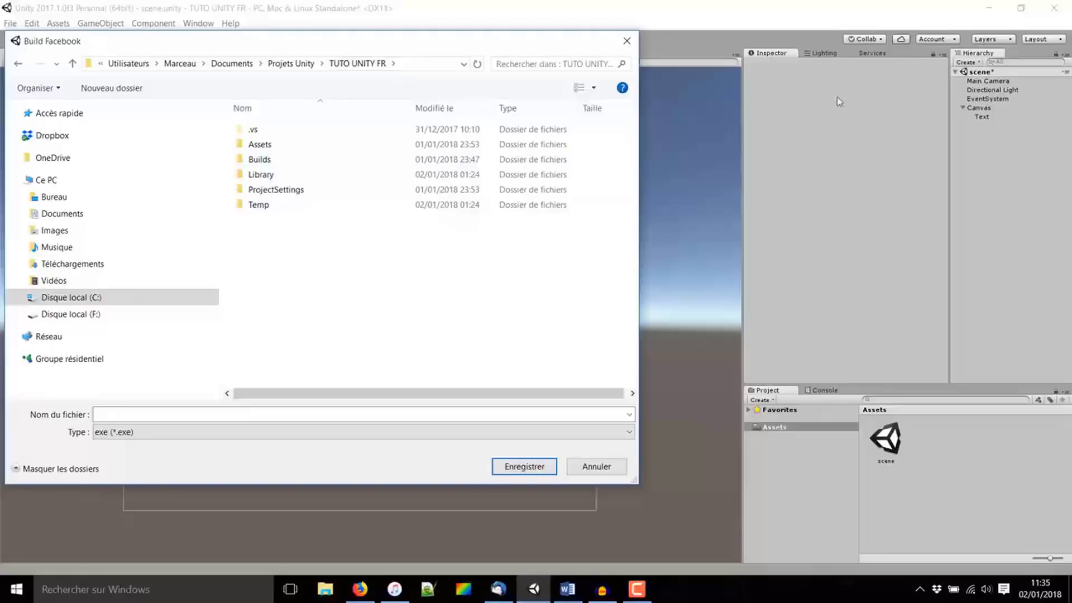
Build the game as jeu_tutoriel.exe into a new Builds/Version1.0 folder.
double_click(264, 161)
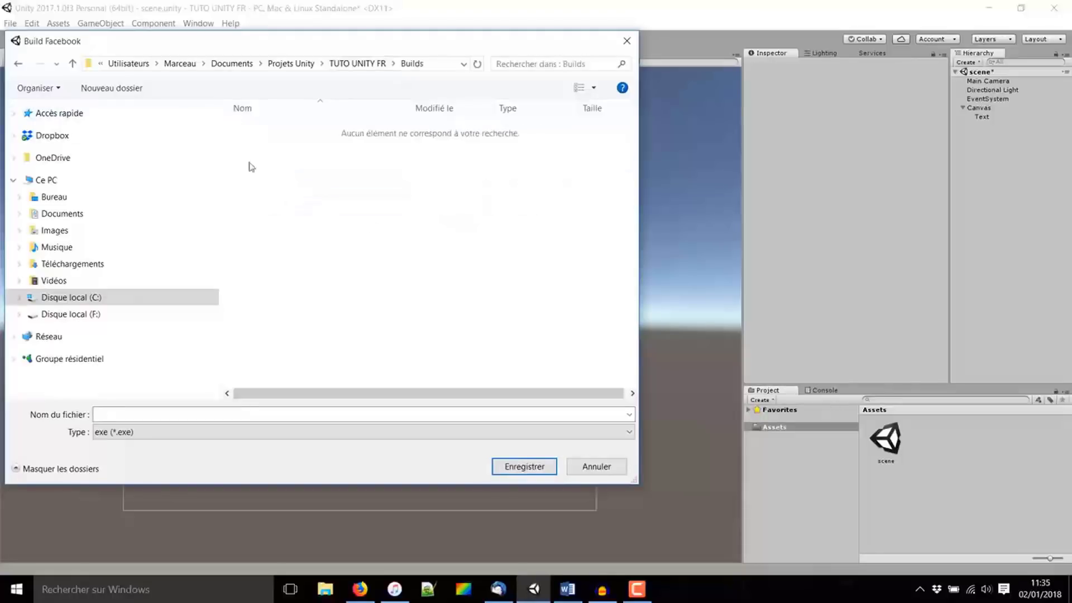
click(133, 90)
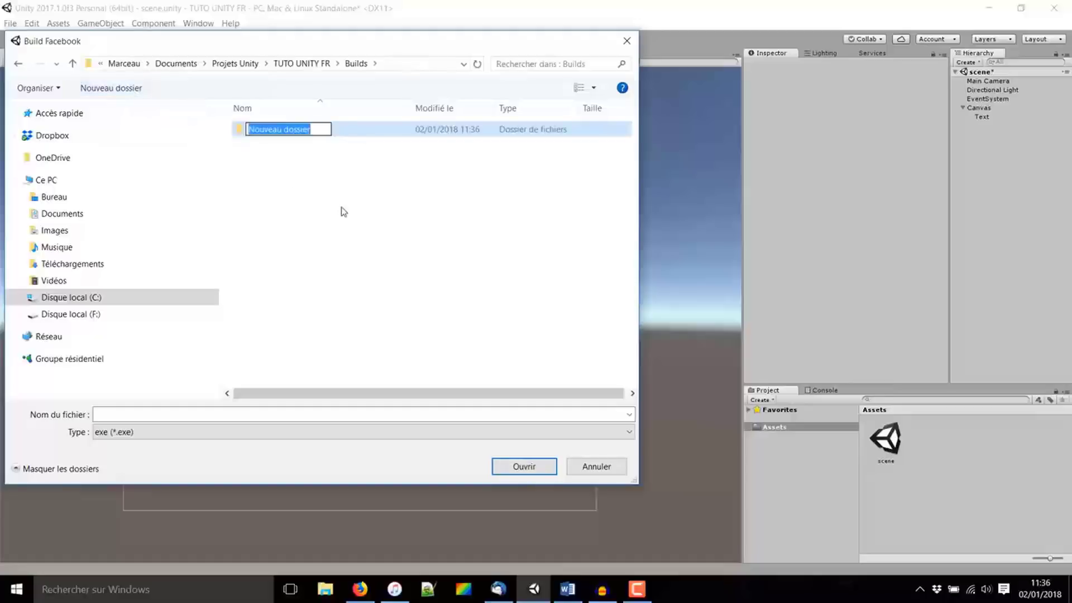
text(Version1.)
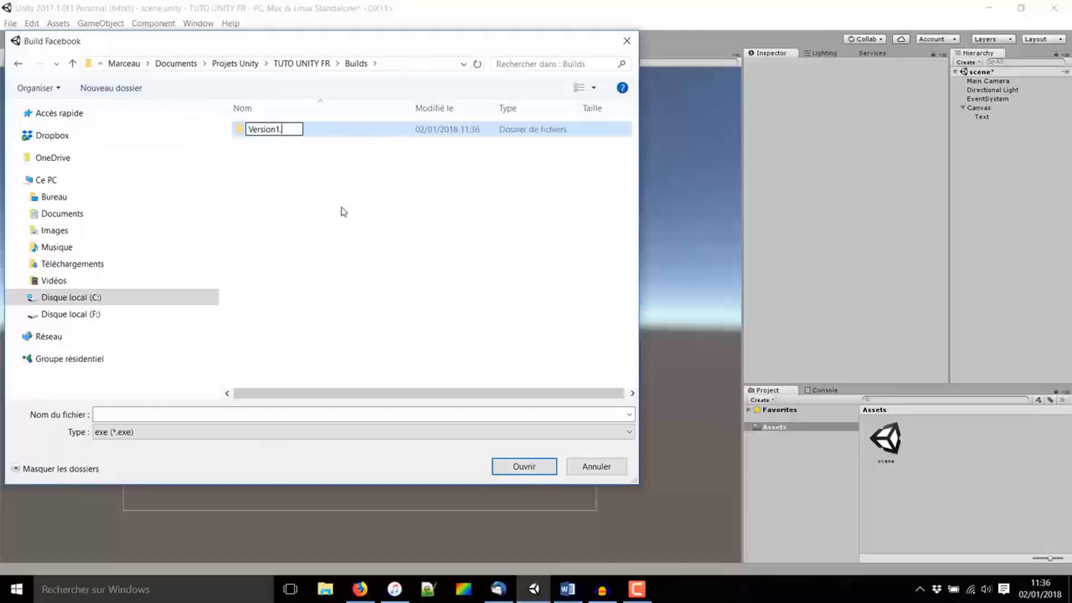
text(0)
key(Return)
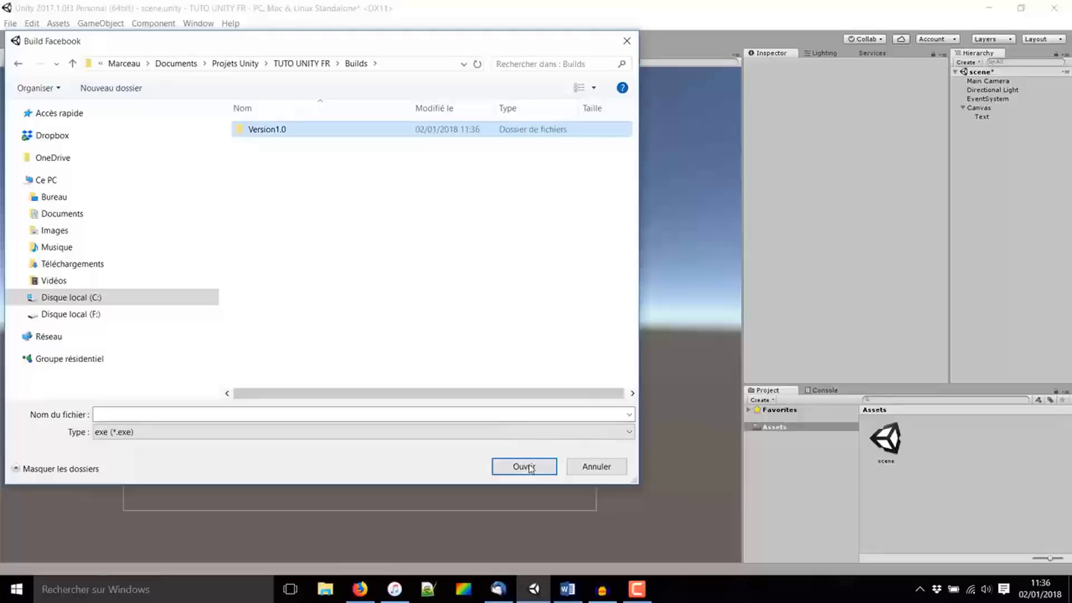
key(Return)
text(jeu_tutoriel)
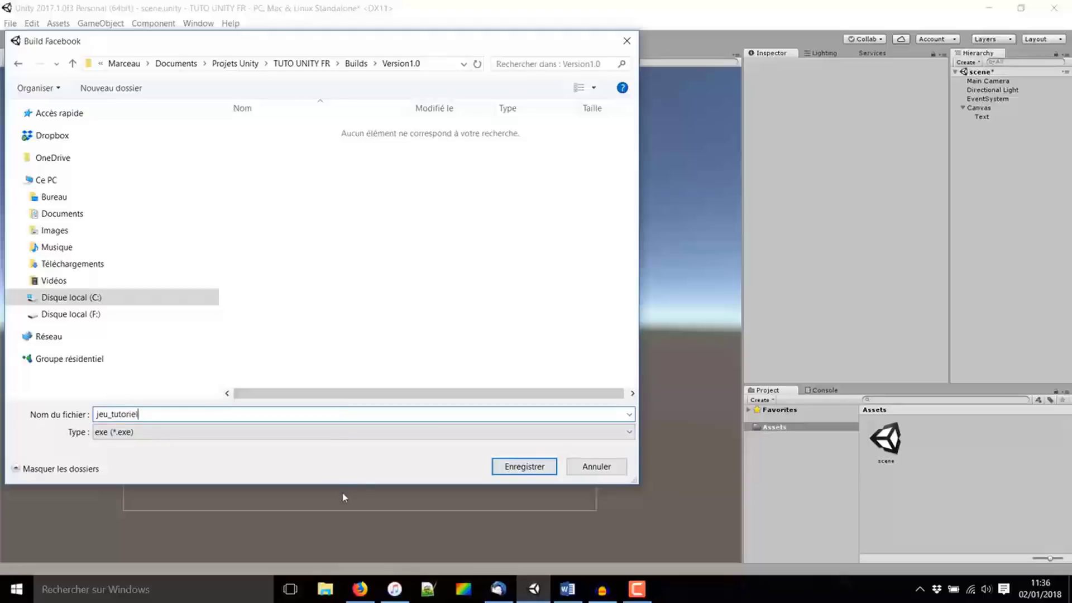
key(Return)
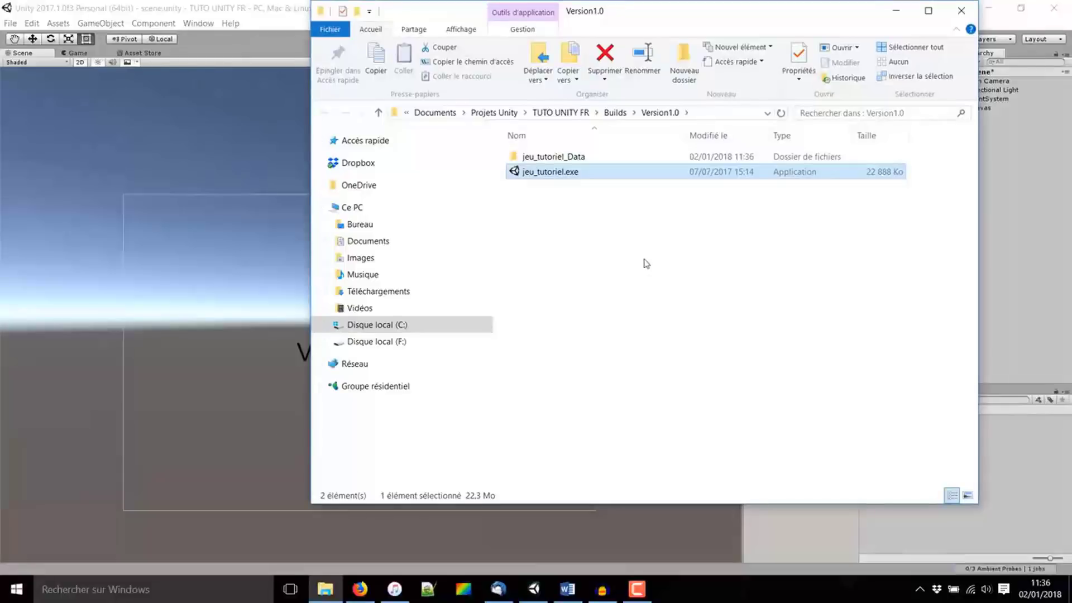
double_click(559, 172)
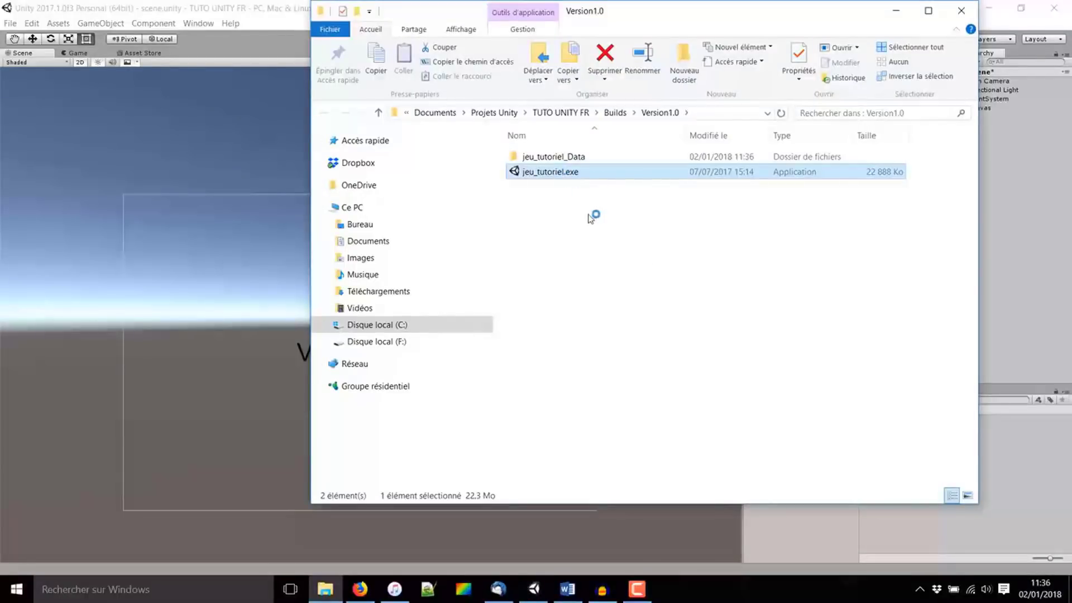
click(597, 435)
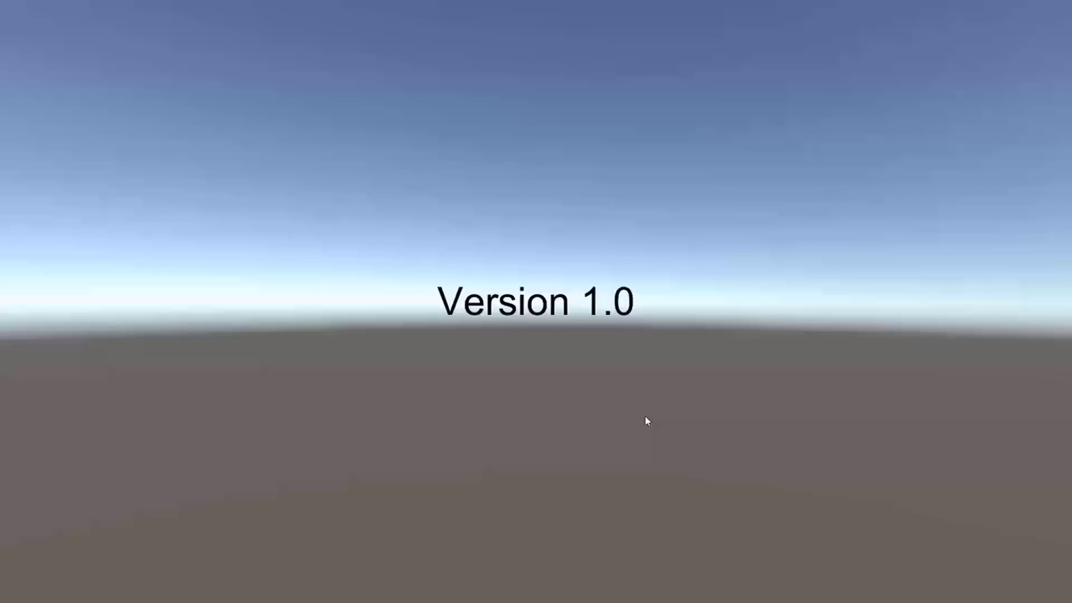
key(alt+F4)
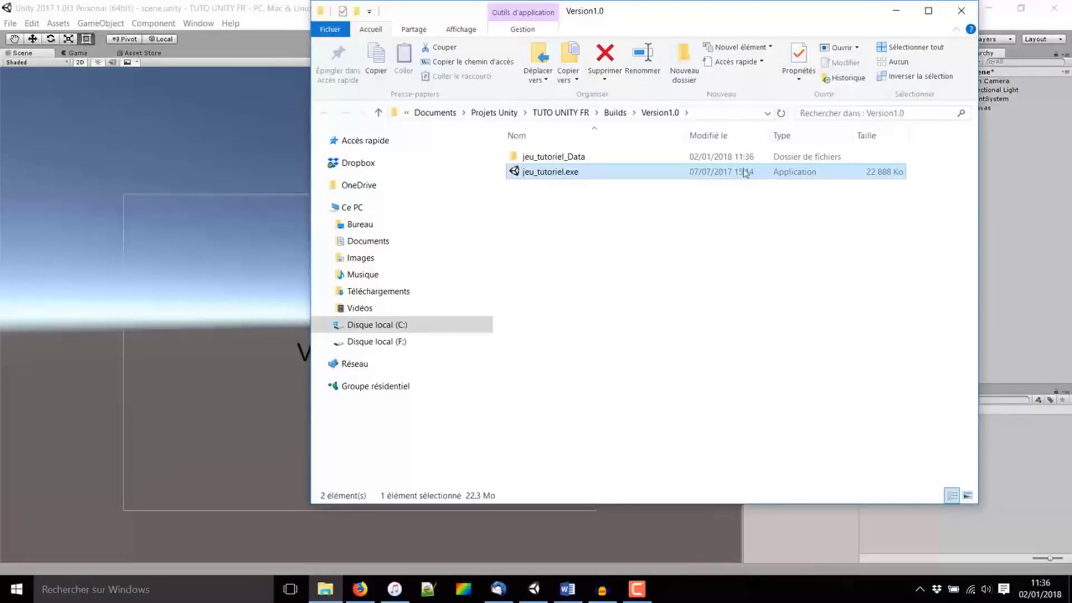
click(570, 159)
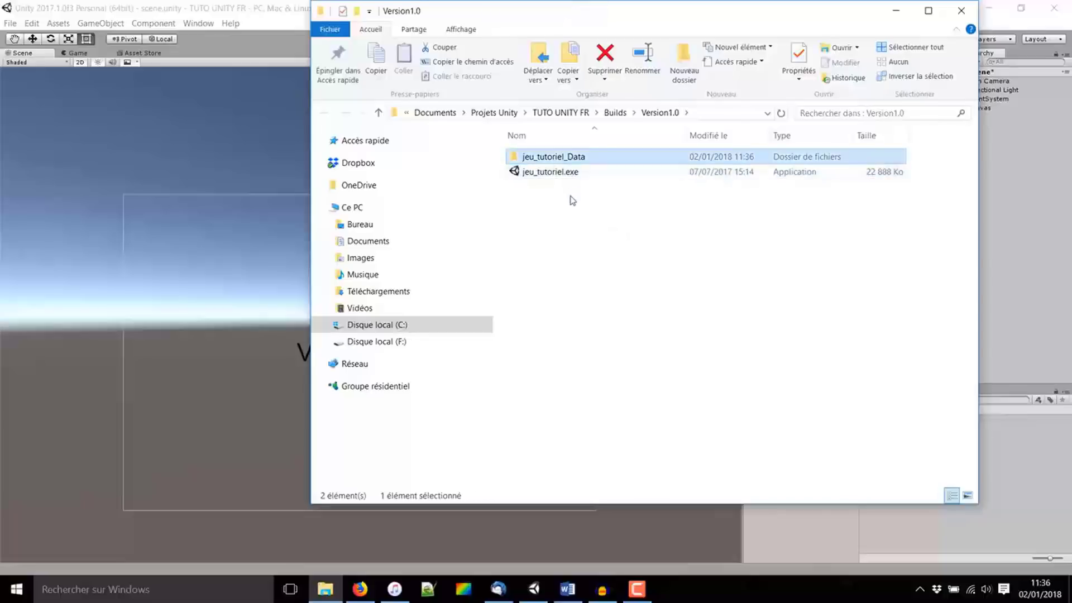
click(575, 172)
click(550, 159)
drag(573, 228, 537, 114)
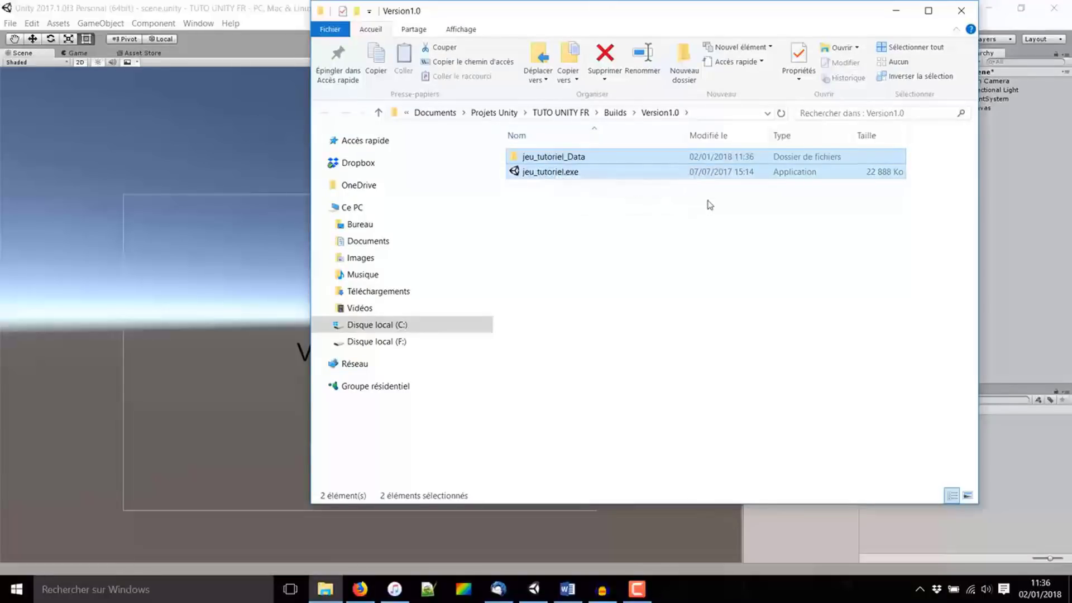
click(615, 112)
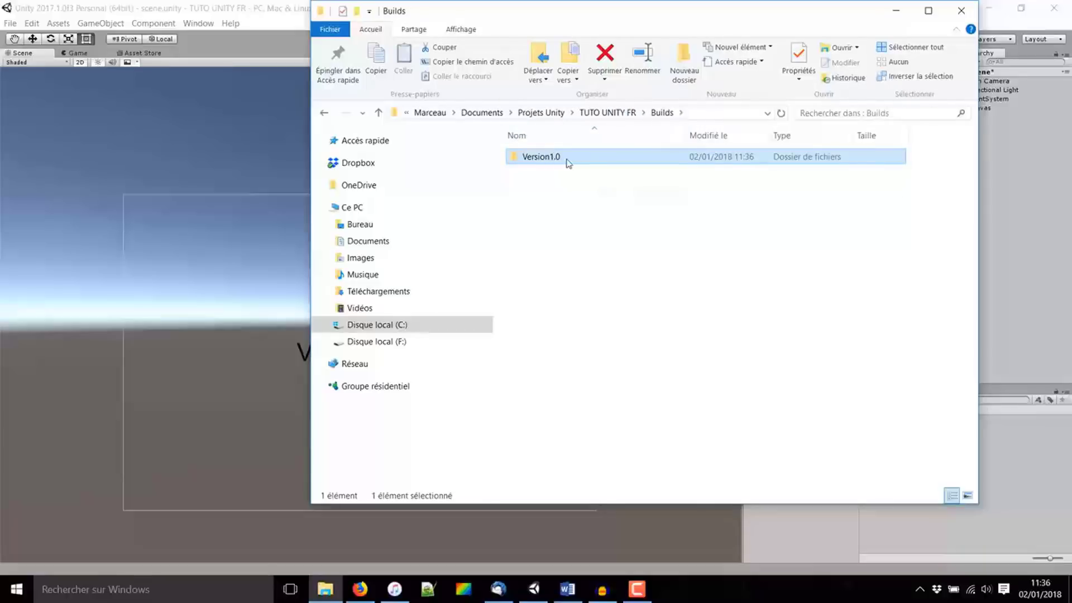
double_click(555, 159)
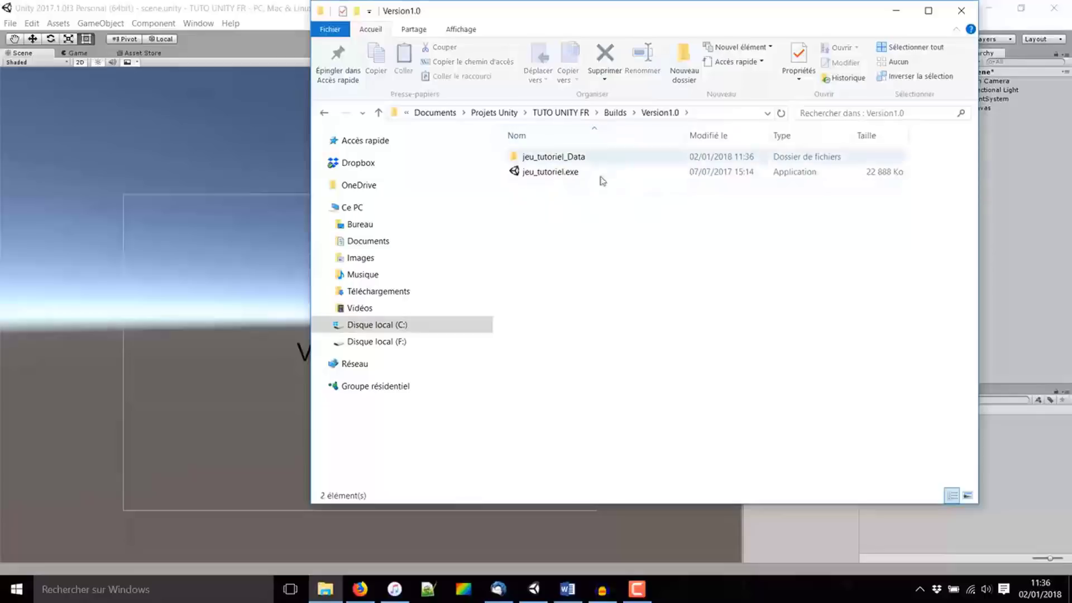
drag(620, 182, 565, 159)
Add the two selected build files to a ZIP archive named Version1.0.zip.
right_click(565, 162)
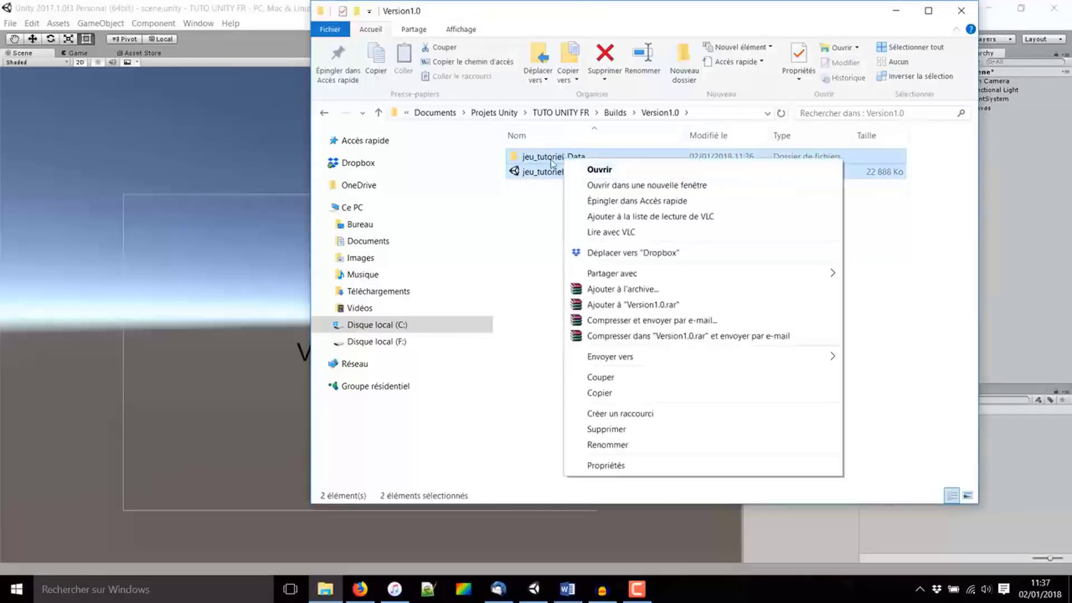
click(606, 290)
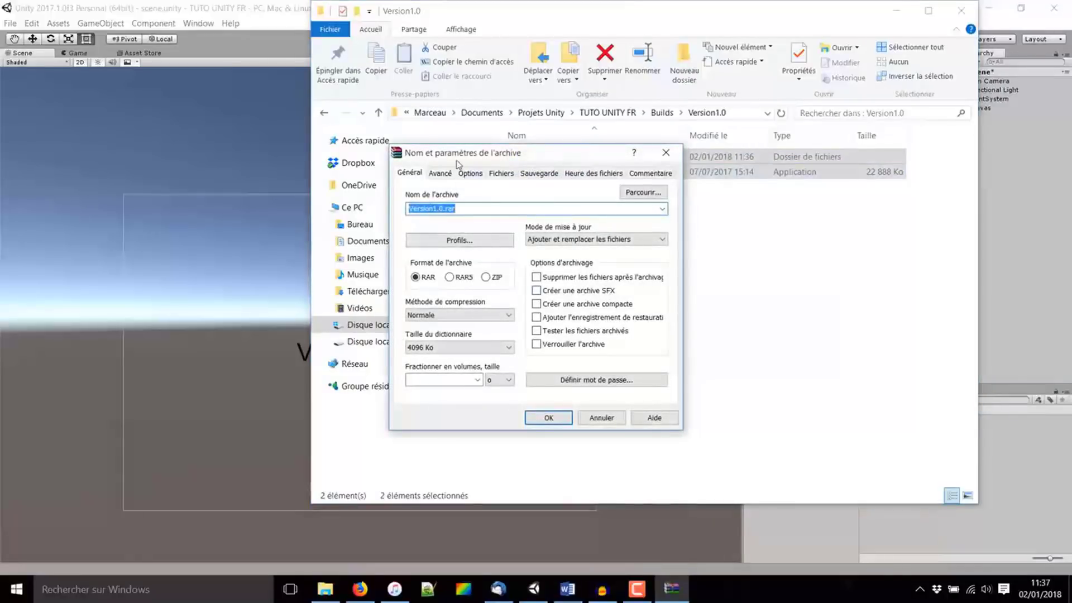
click(487, 279)
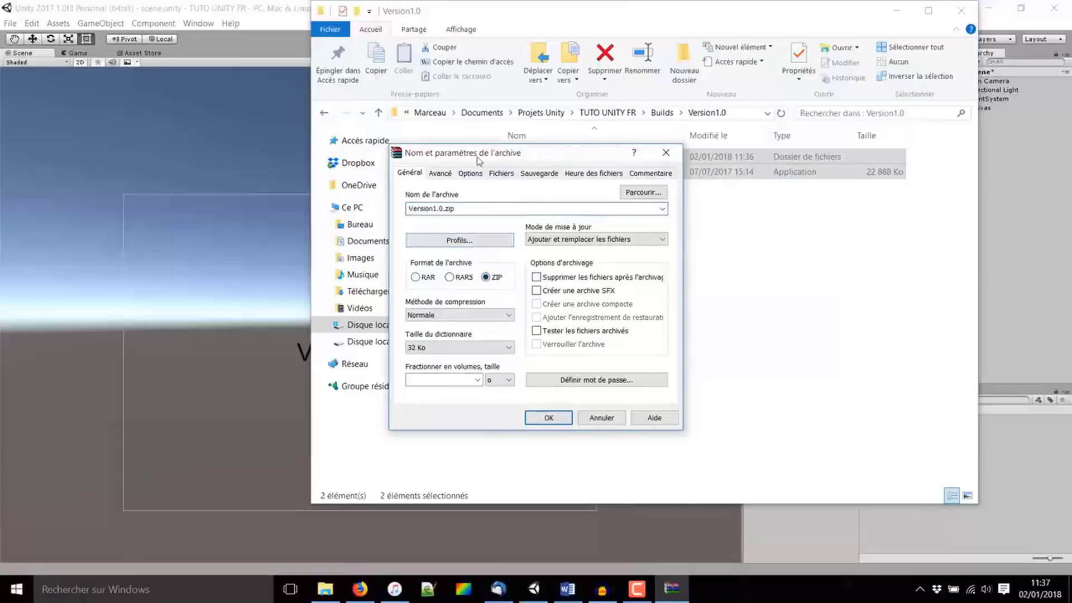
drag(479, 161, 609, 254)
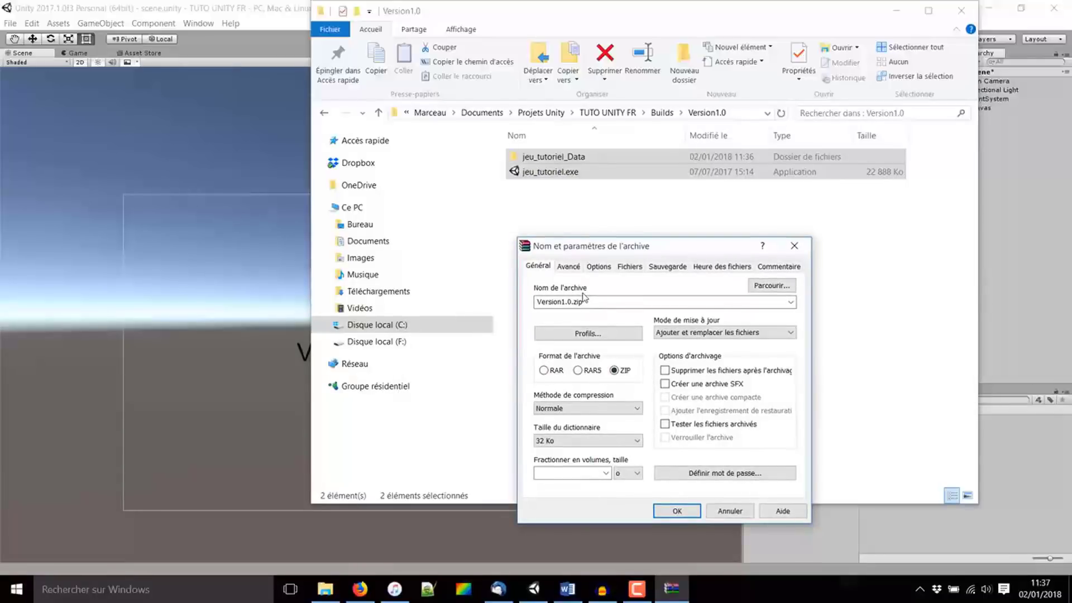
click(677, 512)
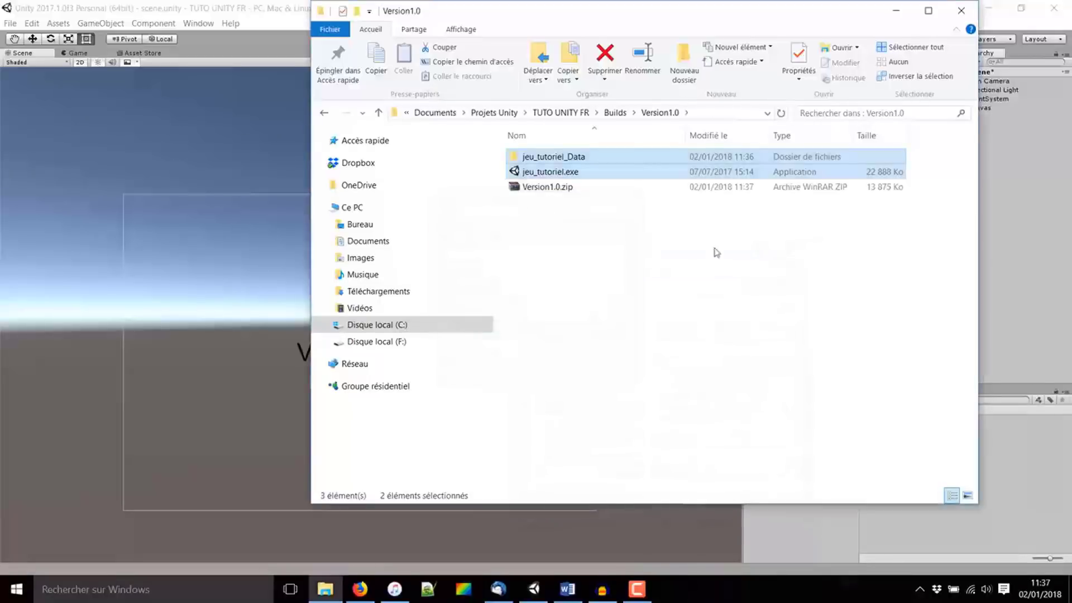
Open Version1.0.zip in WinRAR to check its contents, then close WinRAR.
click(556, 191)
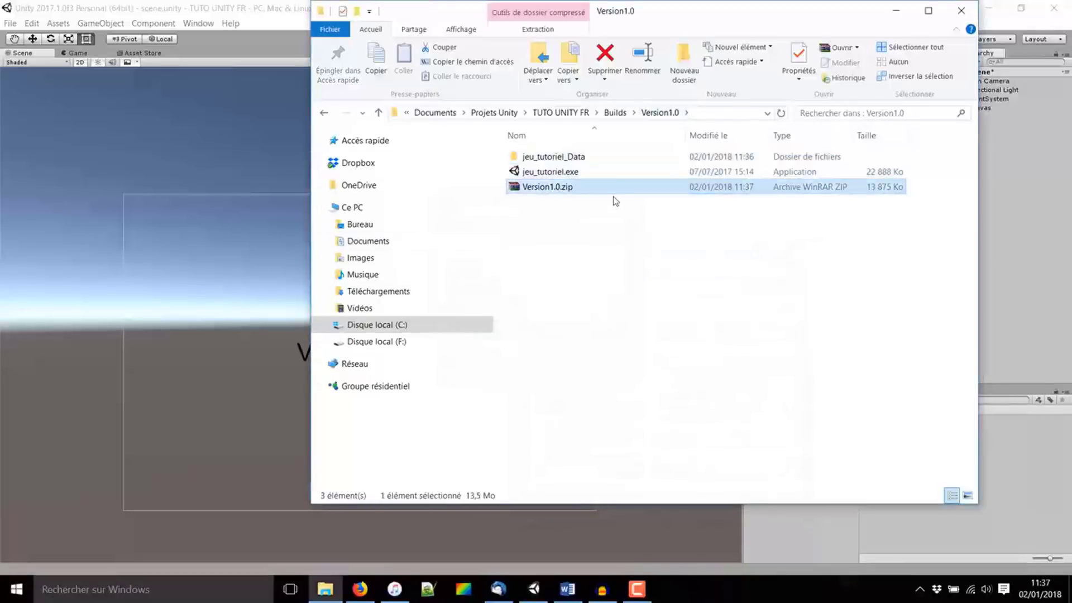
double_click(555, 188)
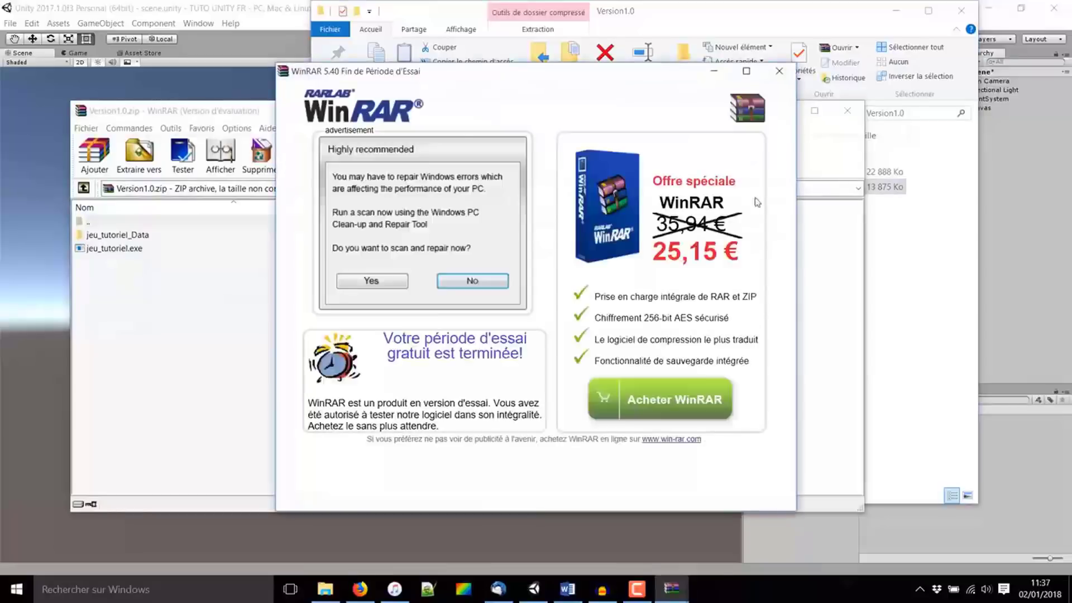
click(777, 72)
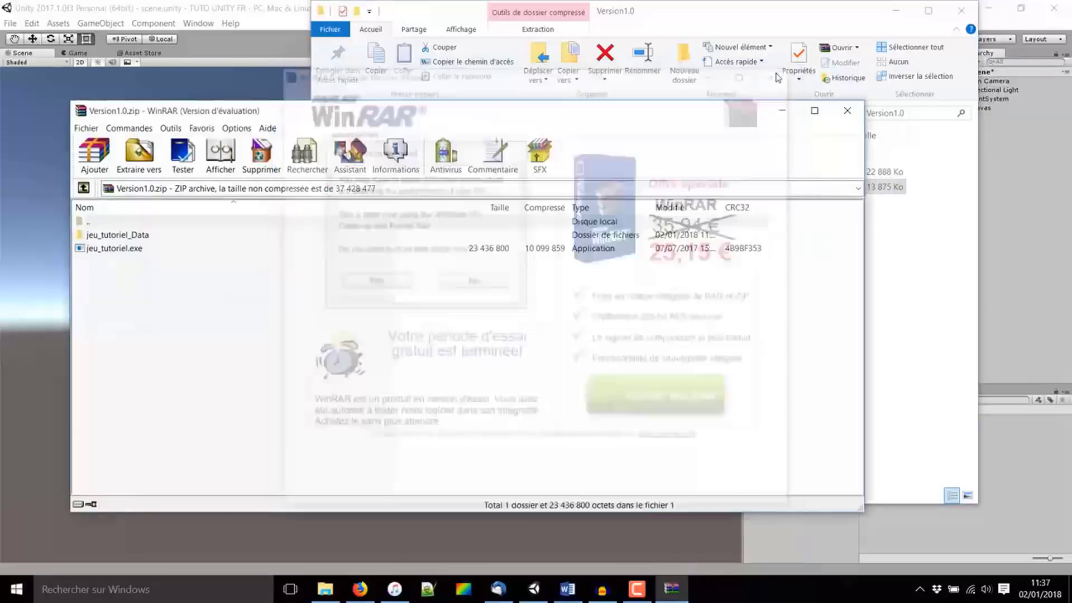
key(ctrl+a)
click(139, 266)
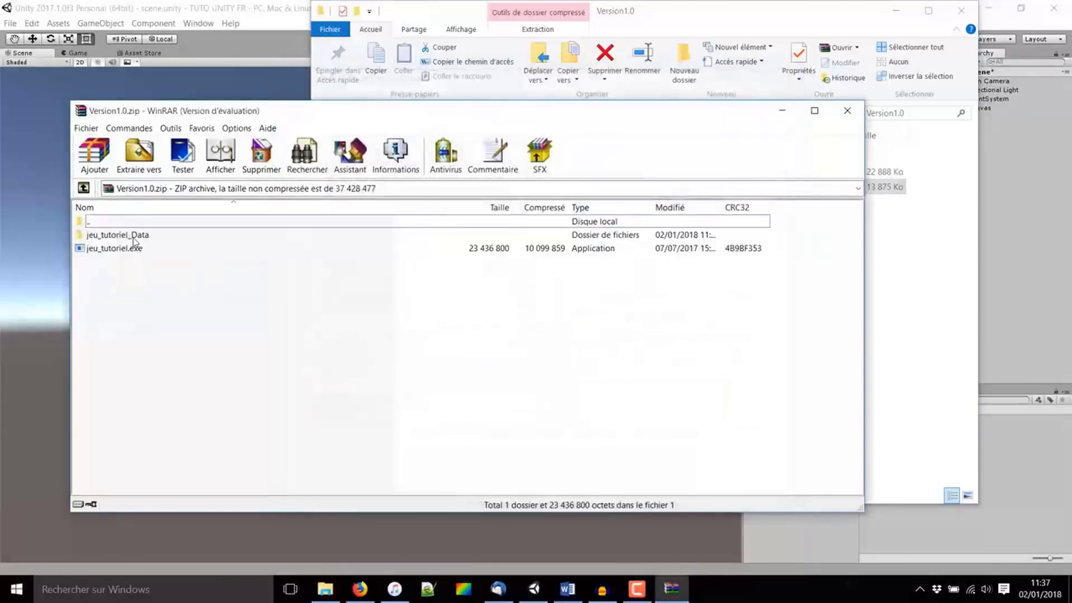
click(859, 110)
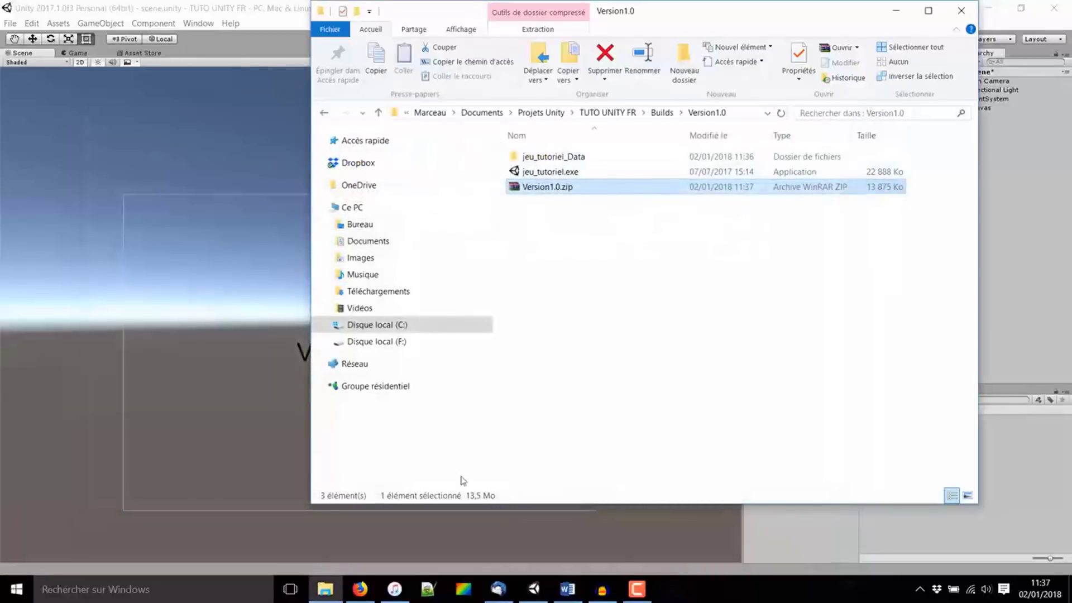
click(360, 589)
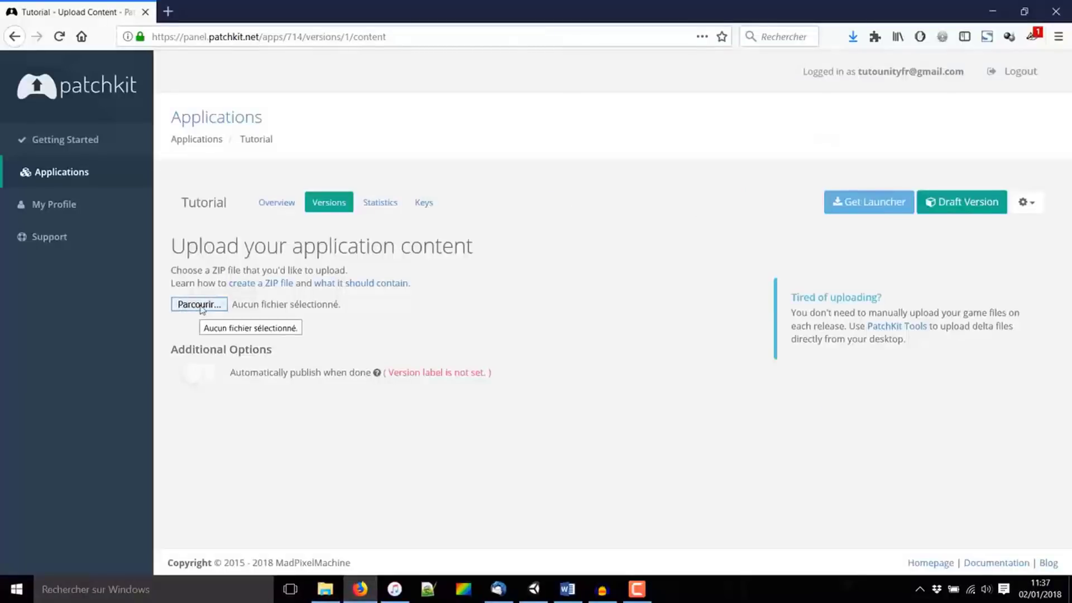
Choose Version1.0.zip as the upload file for the new version's content.
click(200, 305)
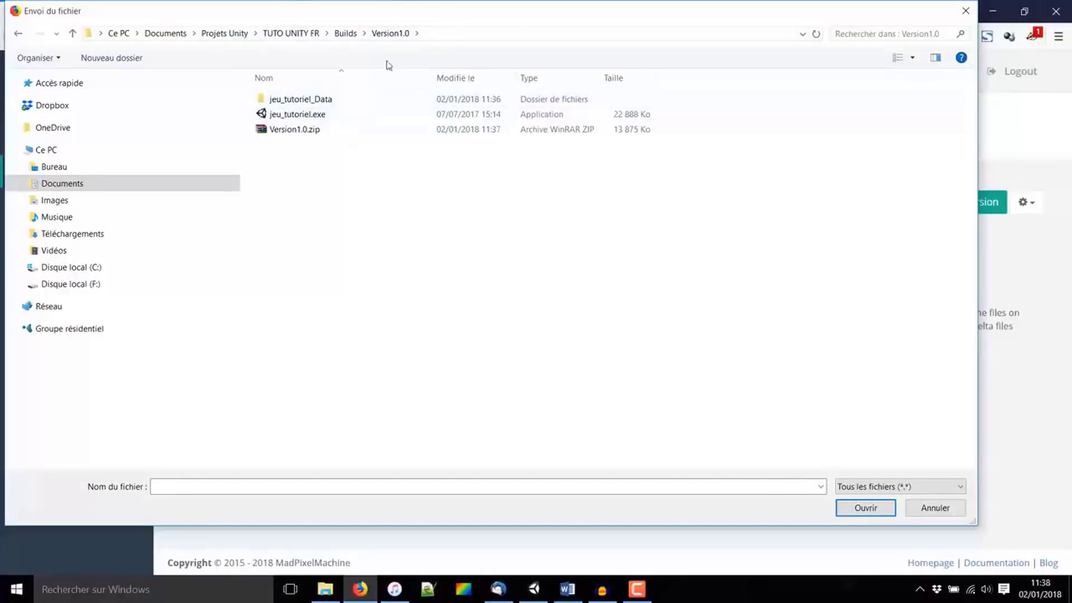
click(297, 135)
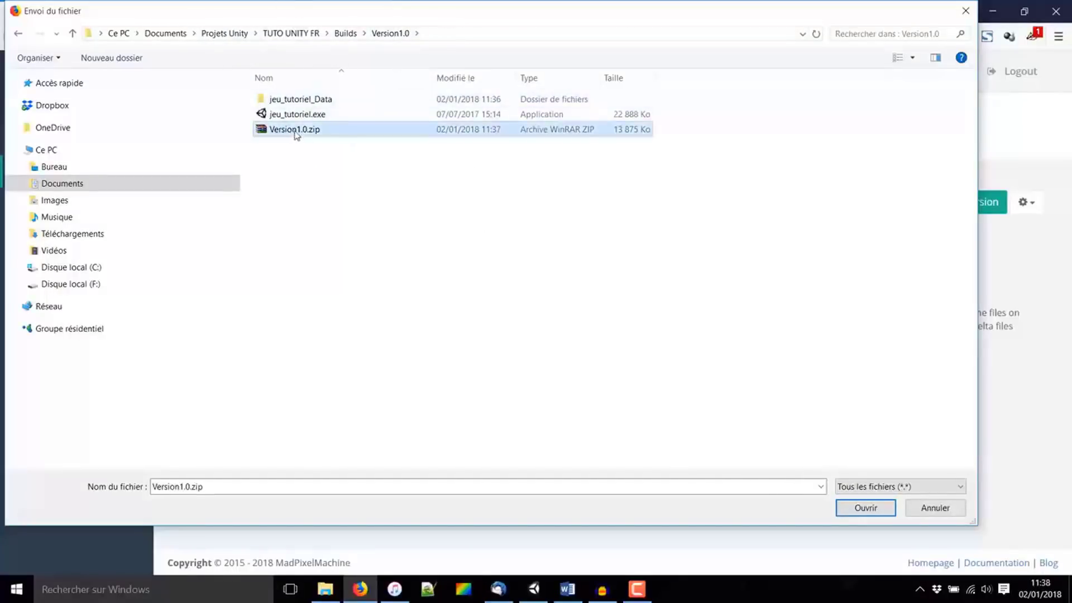
click(868, 508)
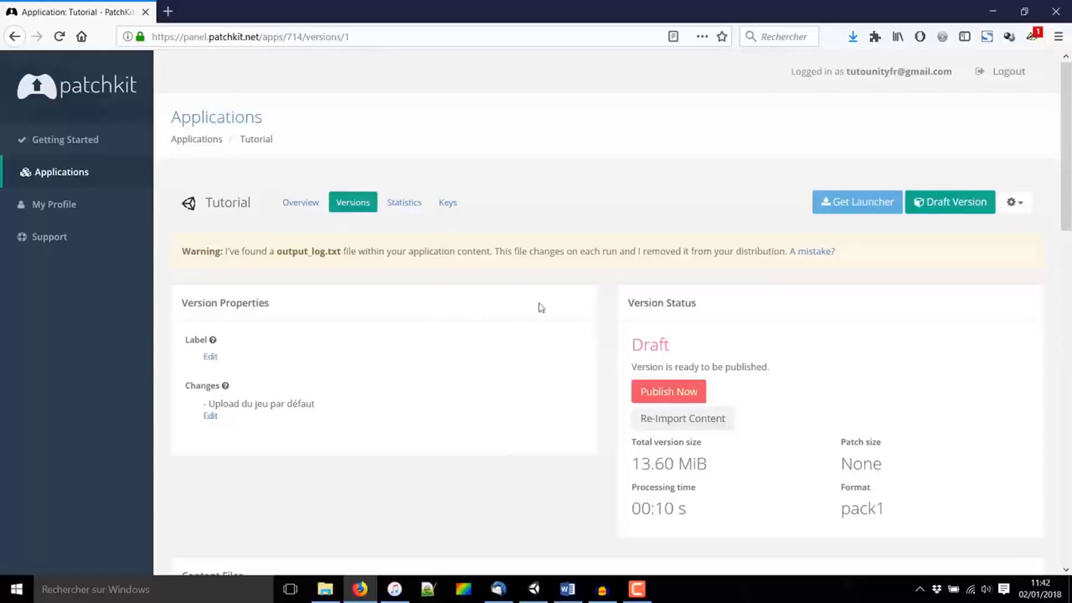
scroll(548, 288, down, 2)
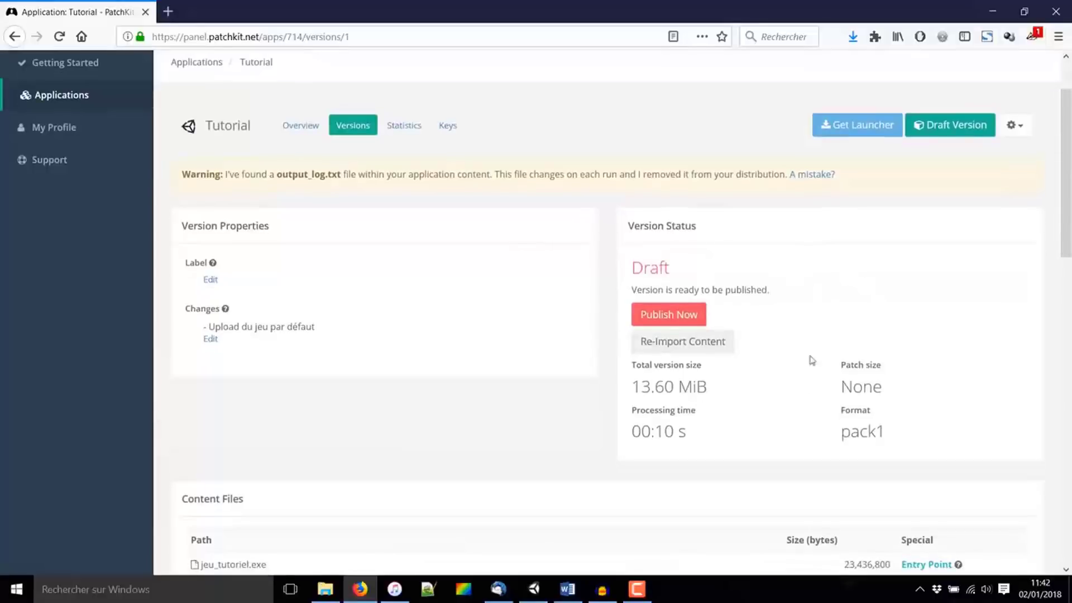
triple_click(650, 393)
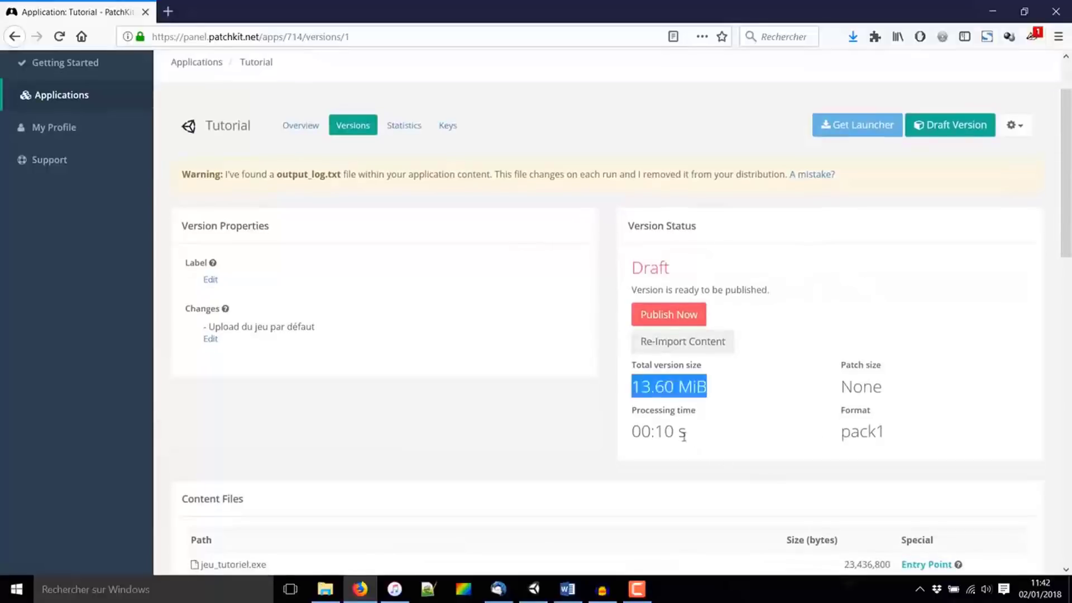
click(667, 429)
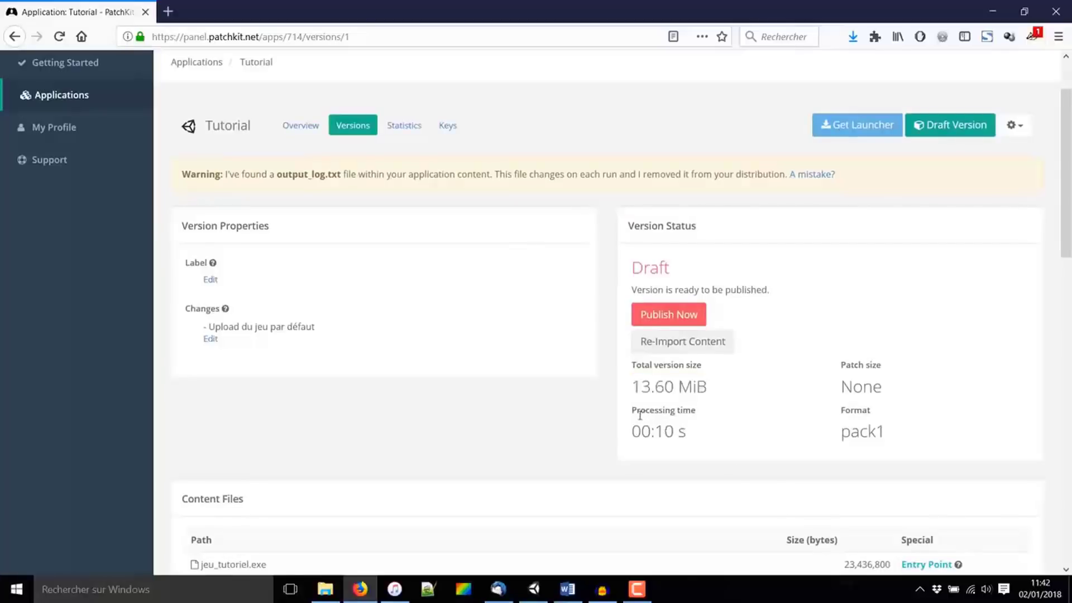
double_click(671, 429)
scroll(734, 435, up, 1)
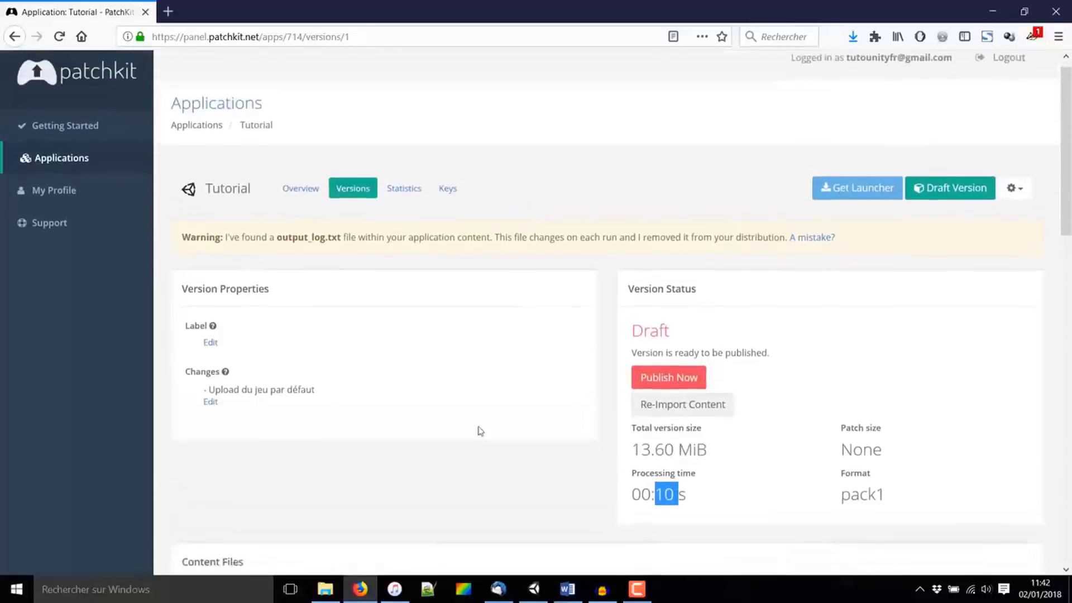
scroll(827, 166, down, 5)
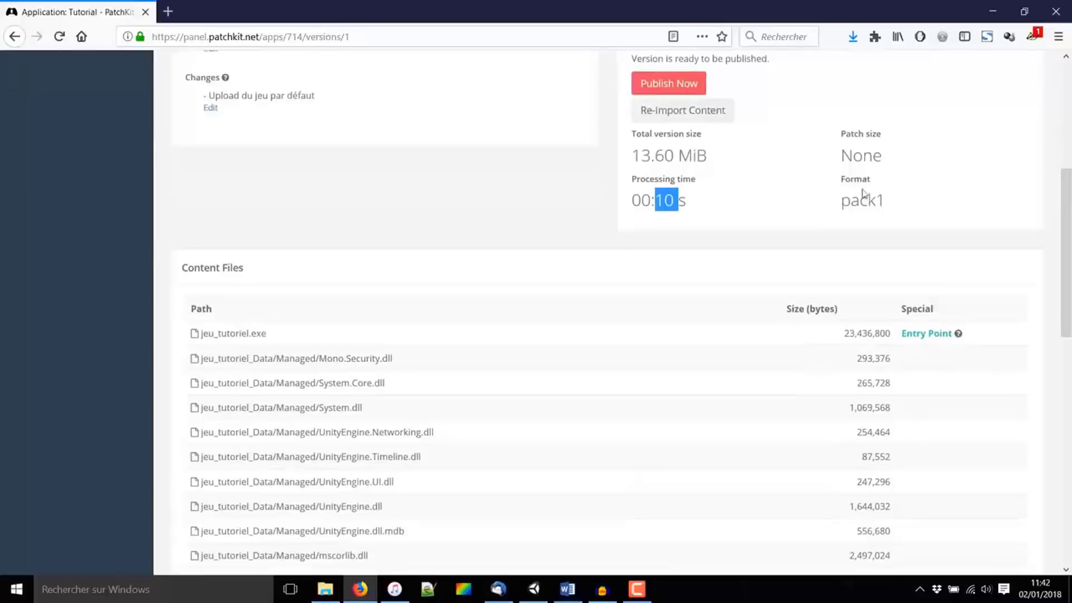
scroll(806, 167, down, 2)
scroll(352, 266, down, 2)
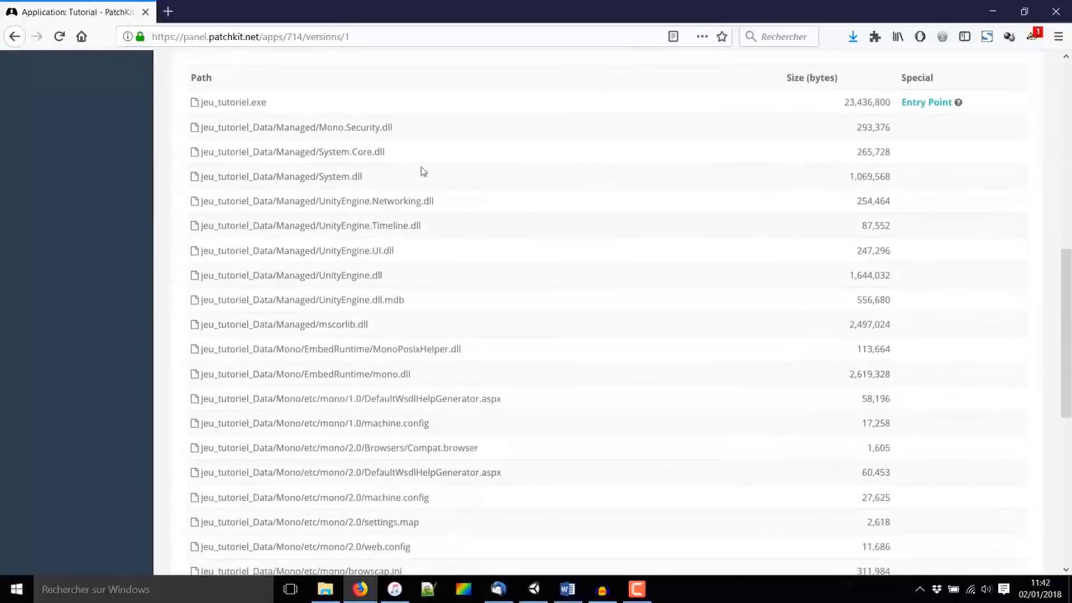
scroll(295, 168, down, 7)
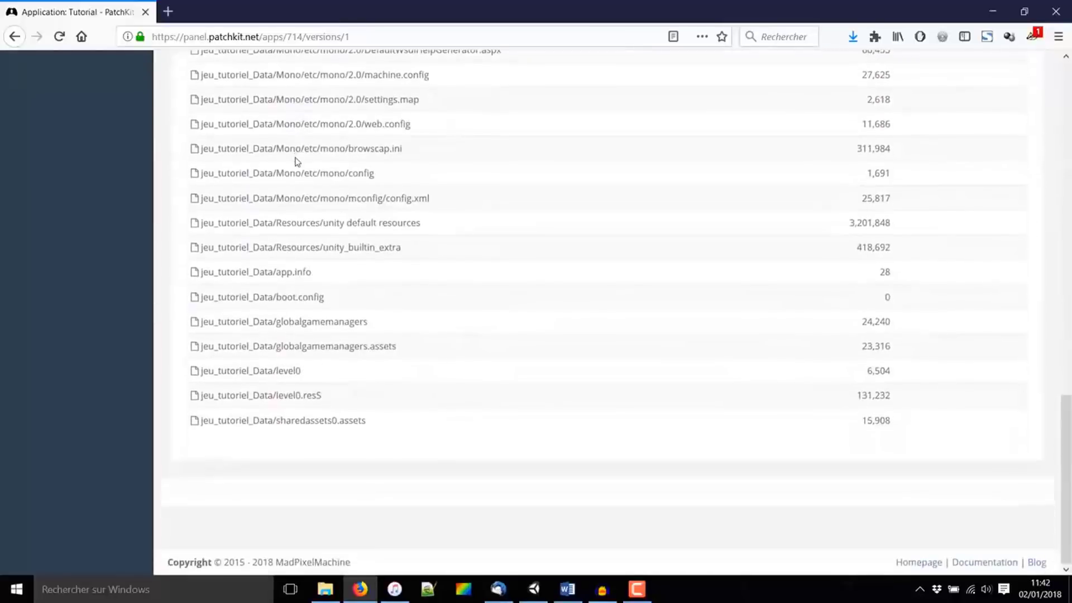
scroll(337, 227, up, 6)
scroll(337, 227, up, 2)
scroll(301, 274, down, 2)
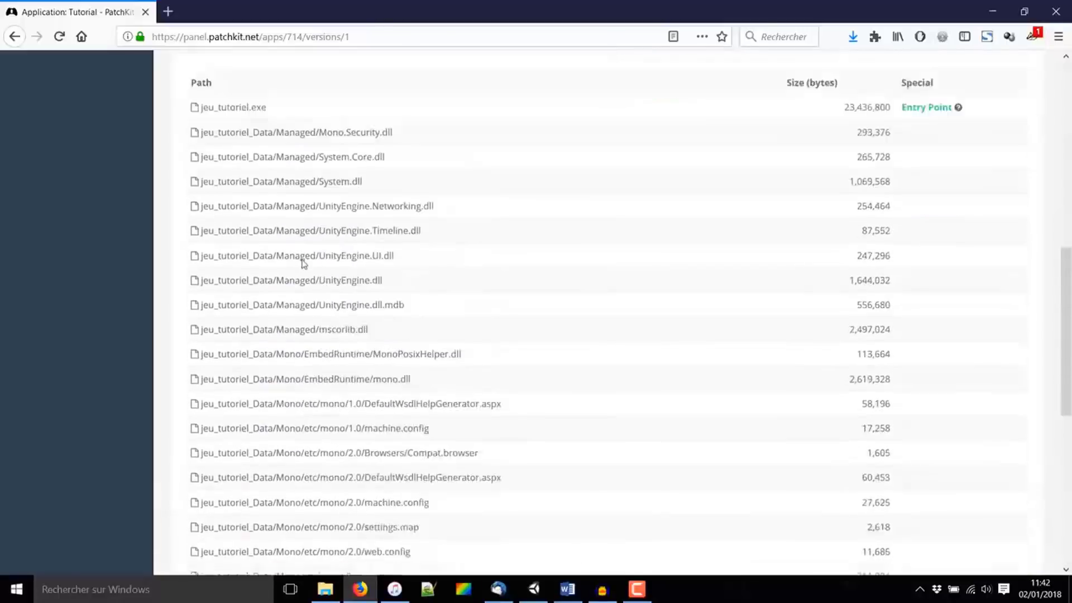
scroll(306, 267, down, 6)
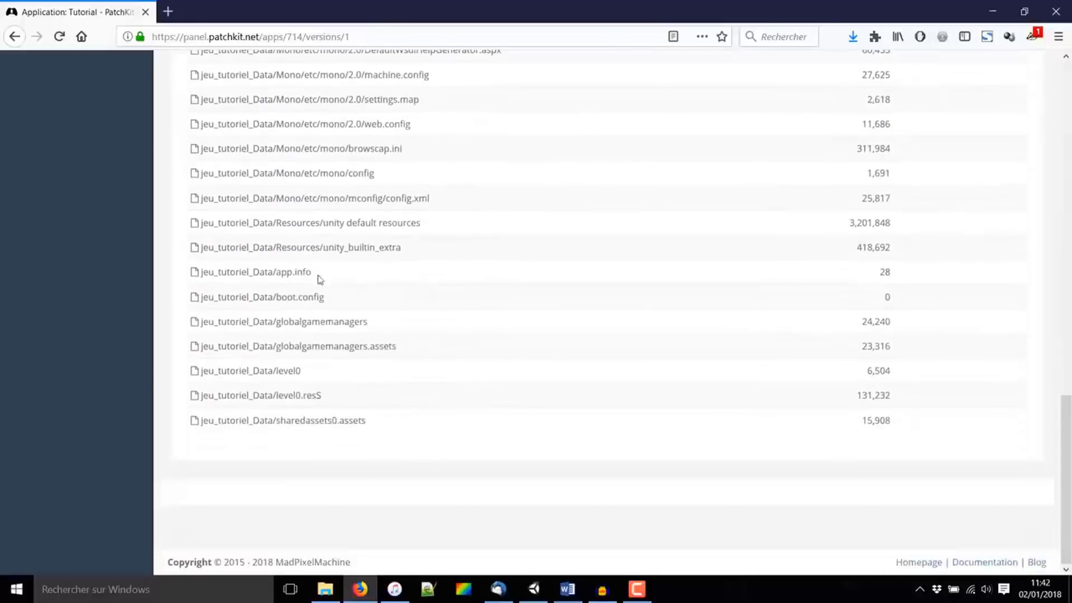
scroll(317, 291, up, 4)
scroll(314, 247, up, 7)
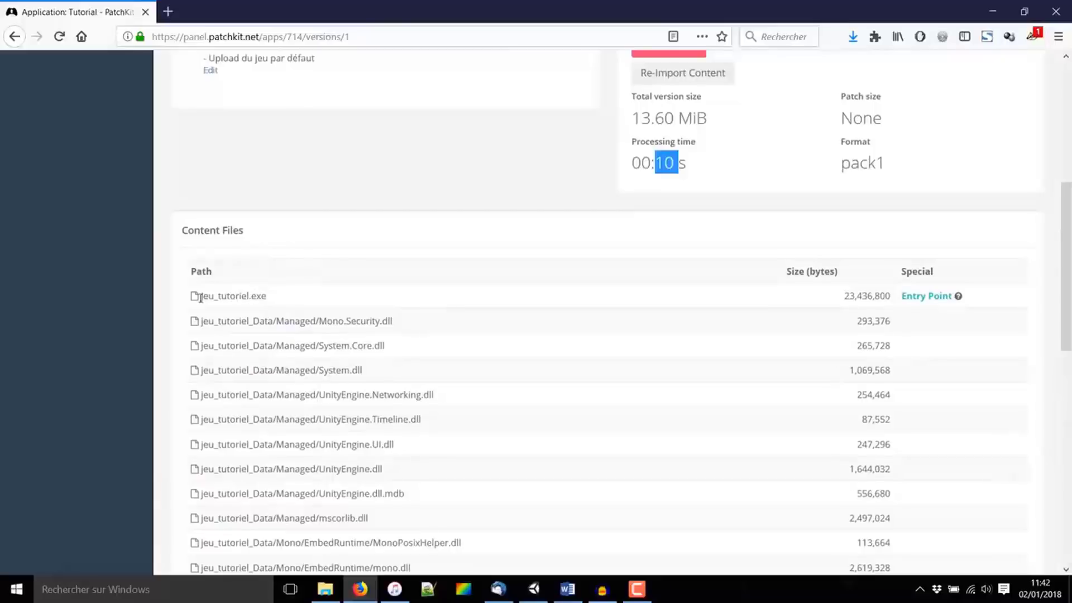
drag(200, 298, 290, 306)
click(267, 302)
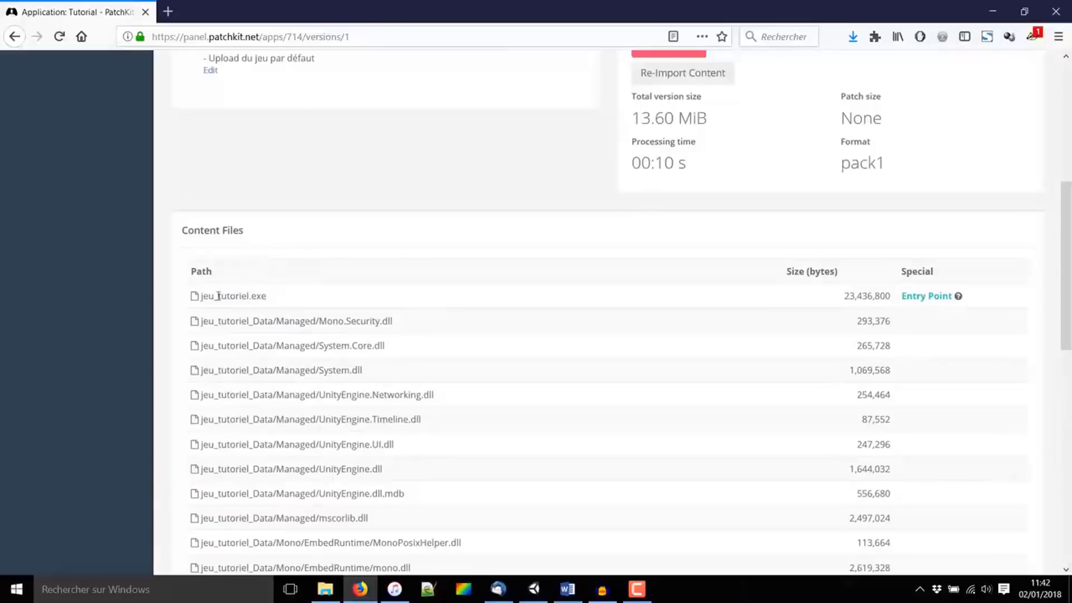
scroll(709, 292, down, 1)
scroll(581, 426, down, 2)
scroll(369, 119, down, 6)
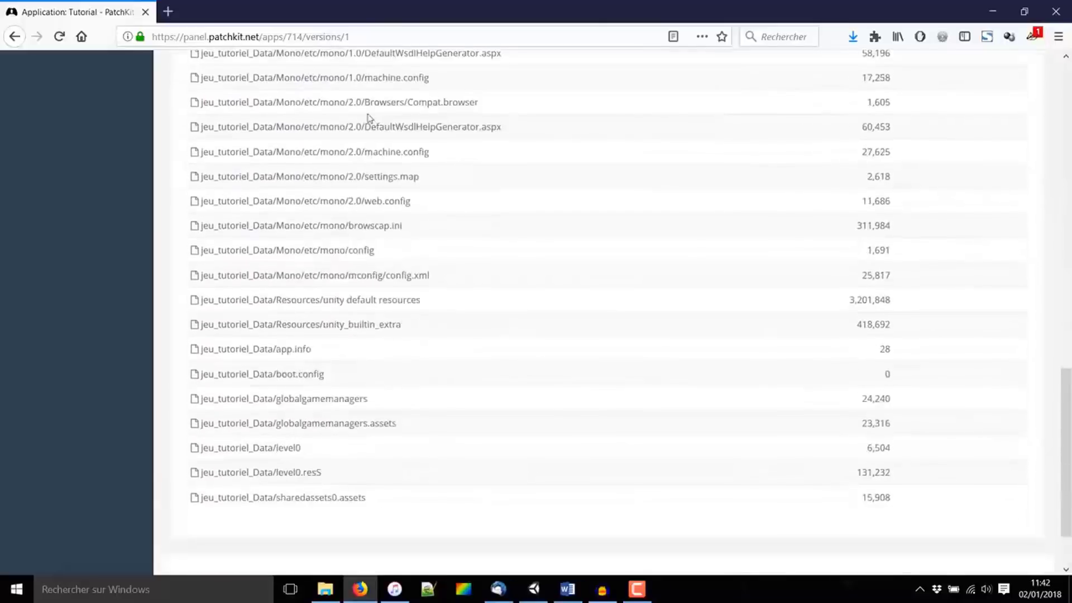
scroll(581, 440, up, 2)
scroll(584, 442, up, 3)
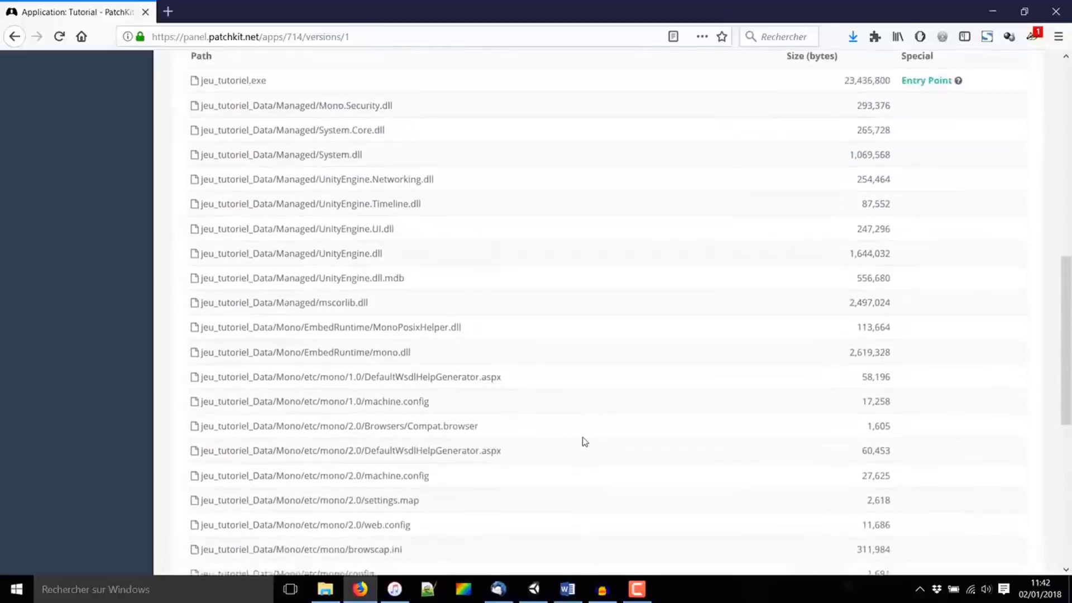
scroll(893, 190, up, 1)
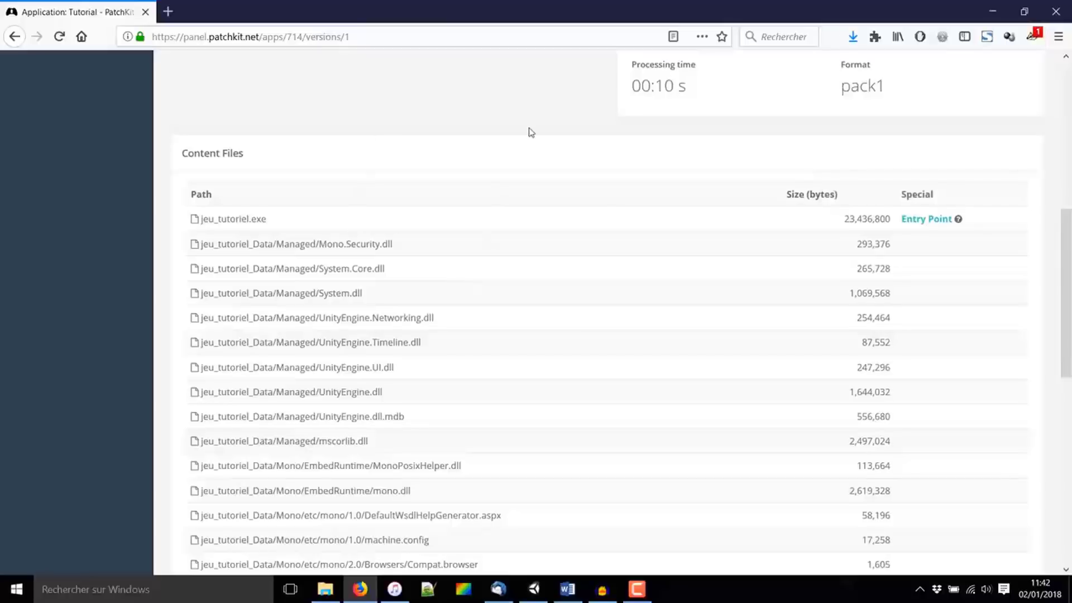
drag(267, 220, 200, 221)
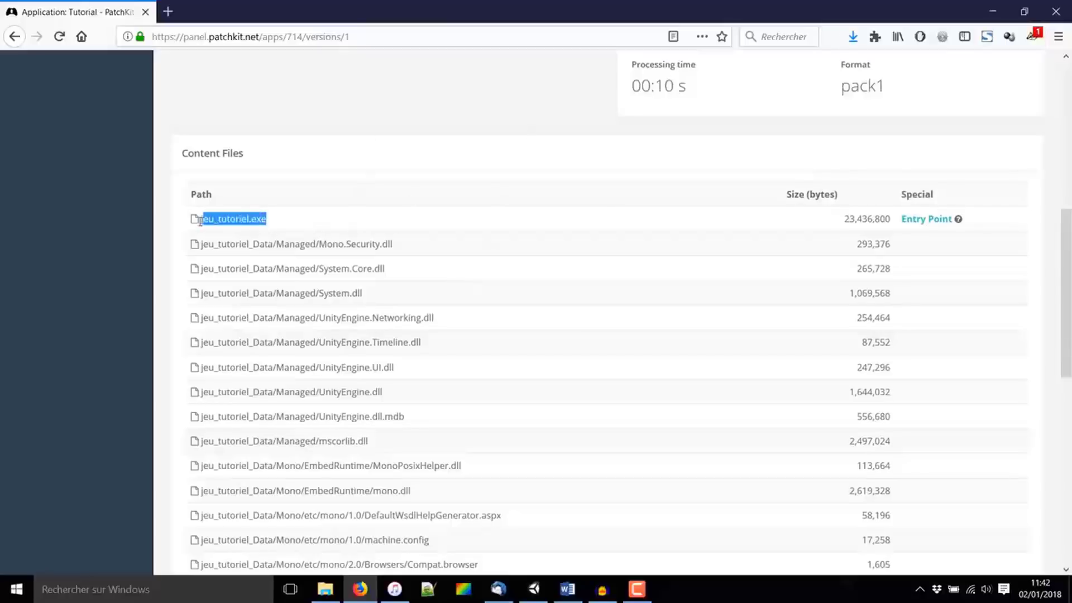
click(280, 224)
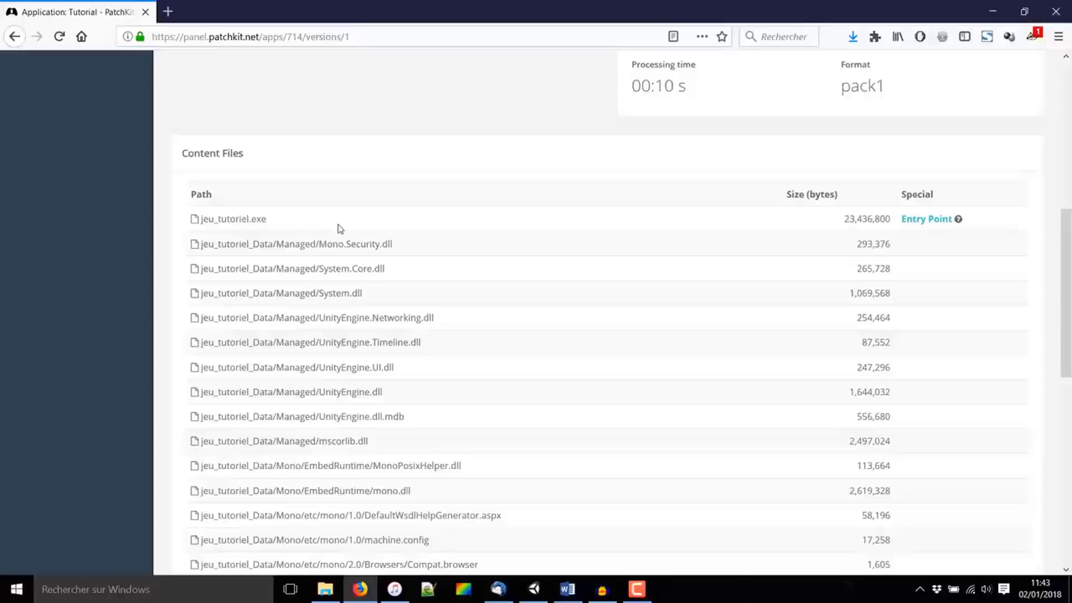
drag(267, 221, 206, 220)
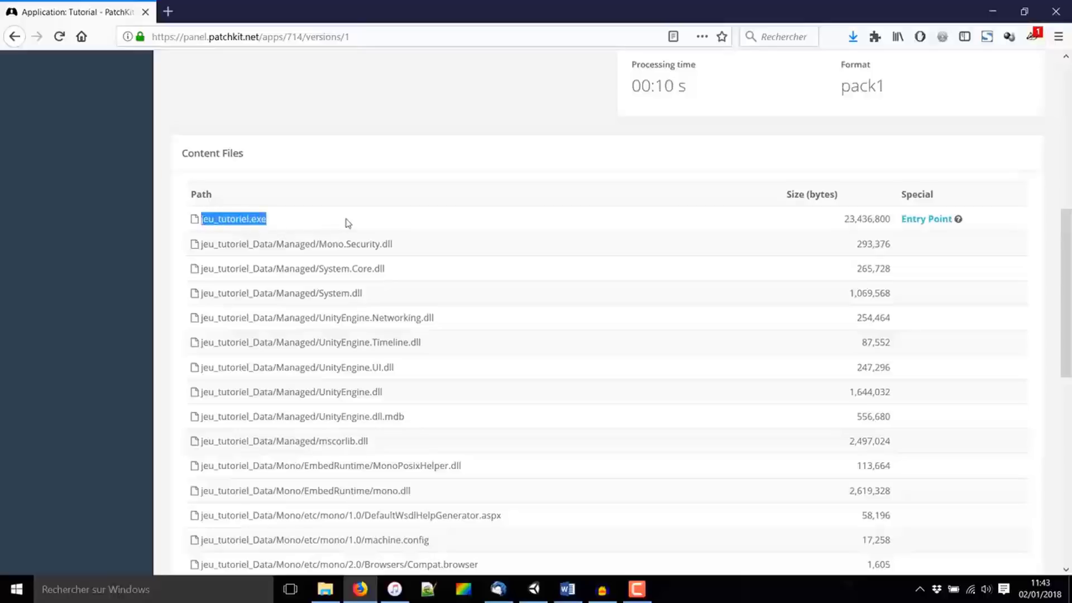
click(381, 234)
scroll(402, 251, down, 5)
scroll(413, 268, up, 10)
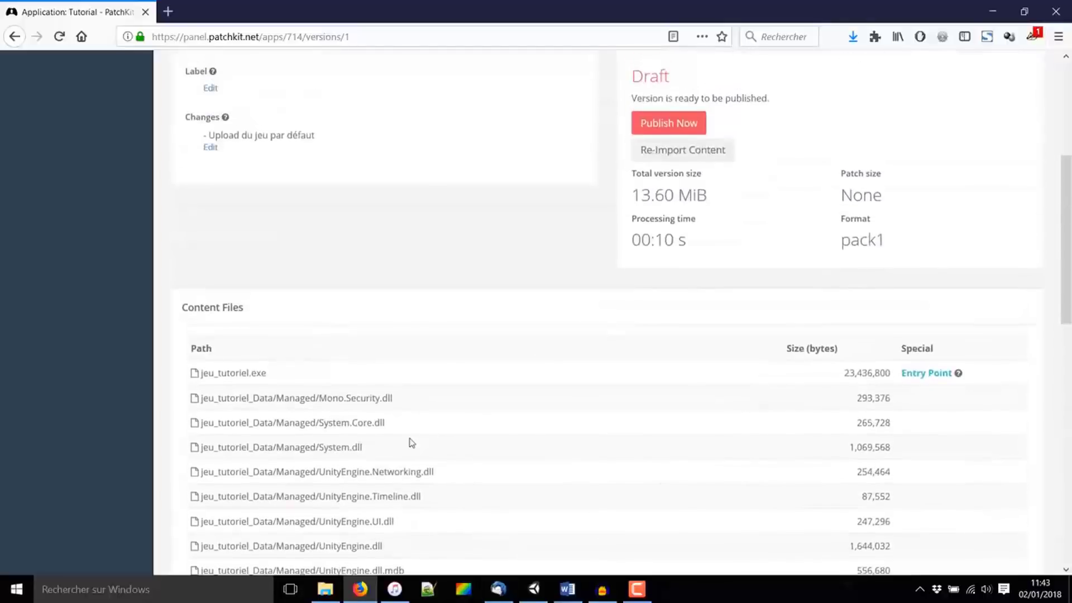
scroll(411, 443, up, 5)
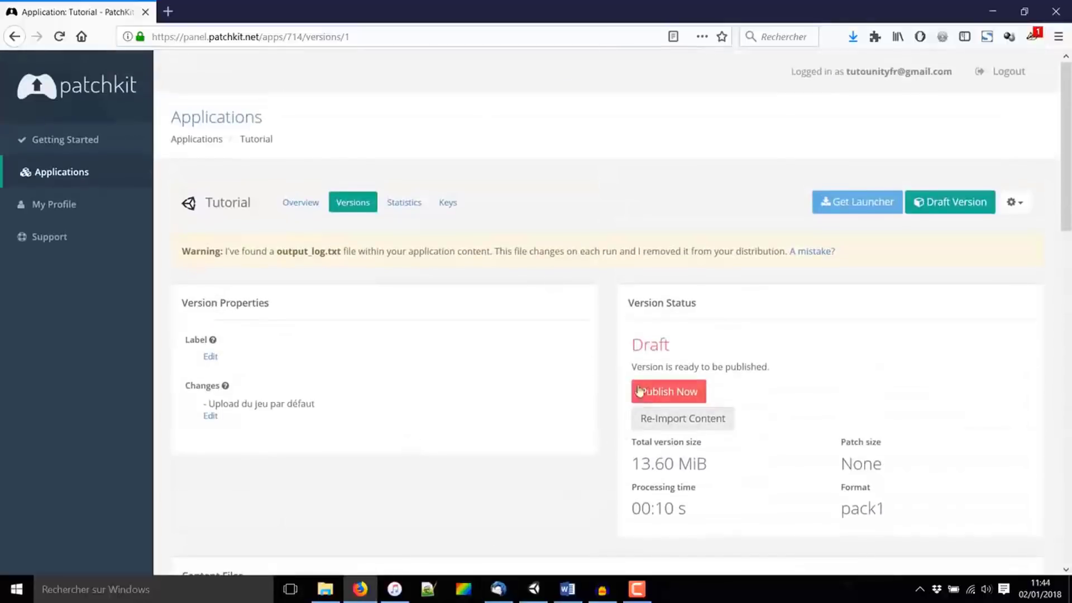
scroll(524, 336, down, 5)
scroll(351, 351, up, 5)
Label the draft version 'Version 1.0', save it, and choose Publish Now.
click(210, 361)
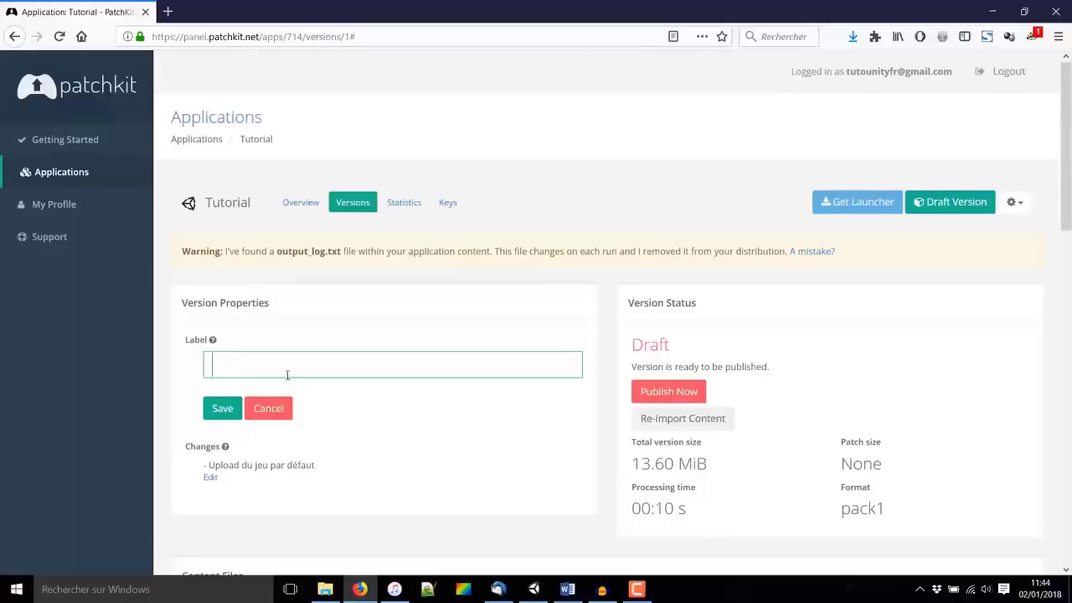
text(Version 1.0)
scroll(249, 331, down, 3)
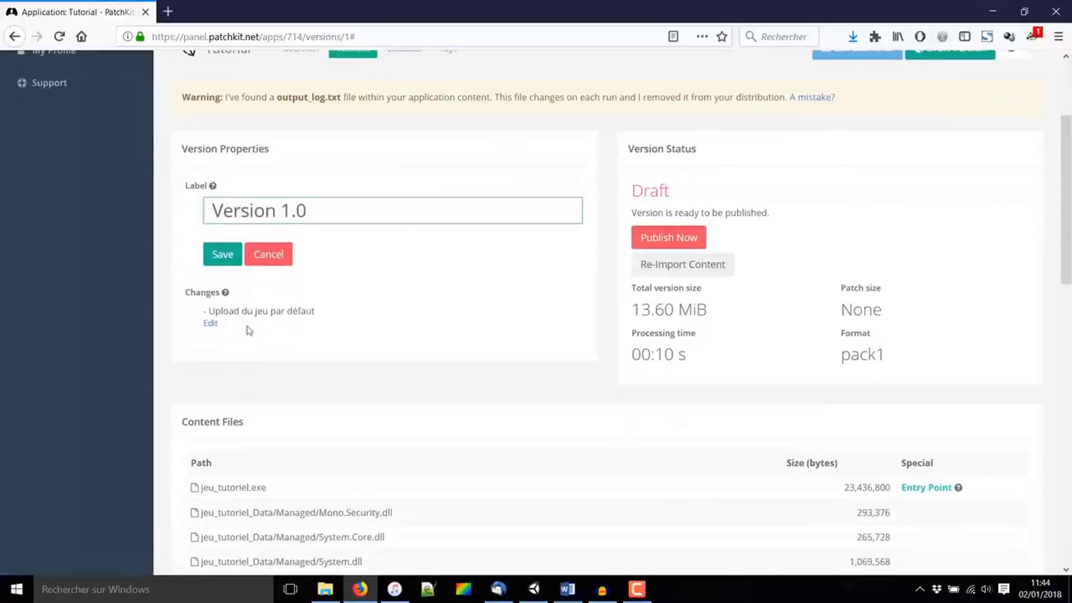
scroll(443, 366, up, 2)
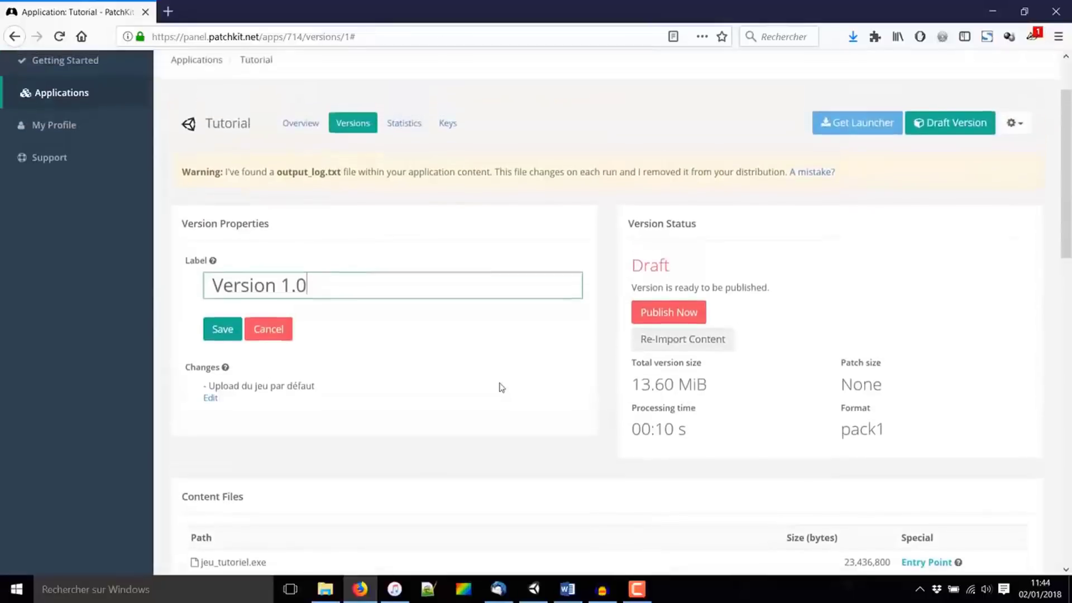
scroll(527, 445, up, 2)
click(223, 409)
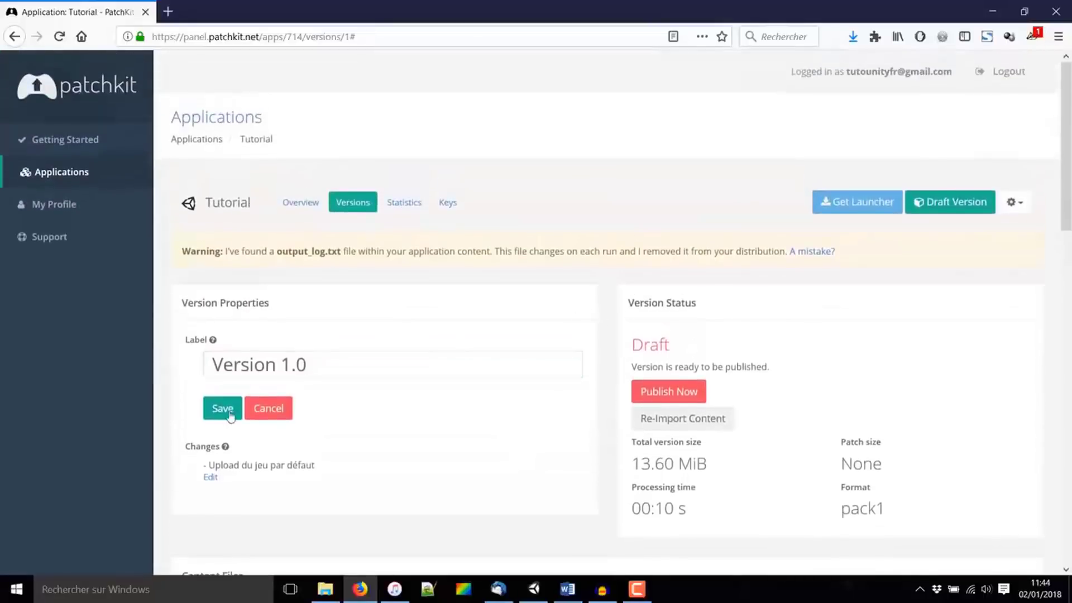
click(679, 397)
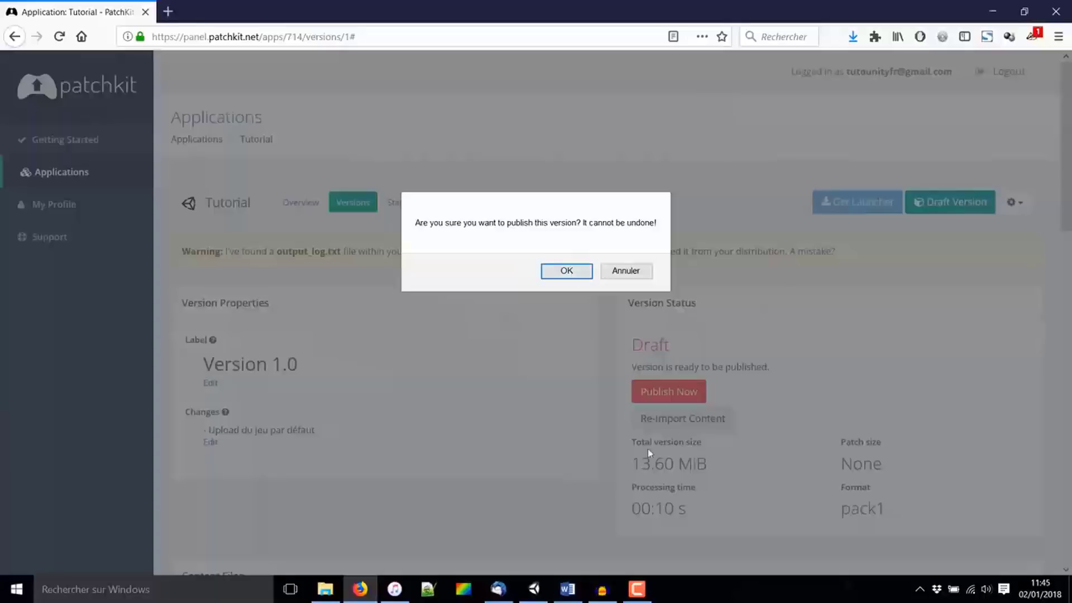
Confirm publishing Version 1.0, then save the game's launcher.zip download.
click(582, 280)
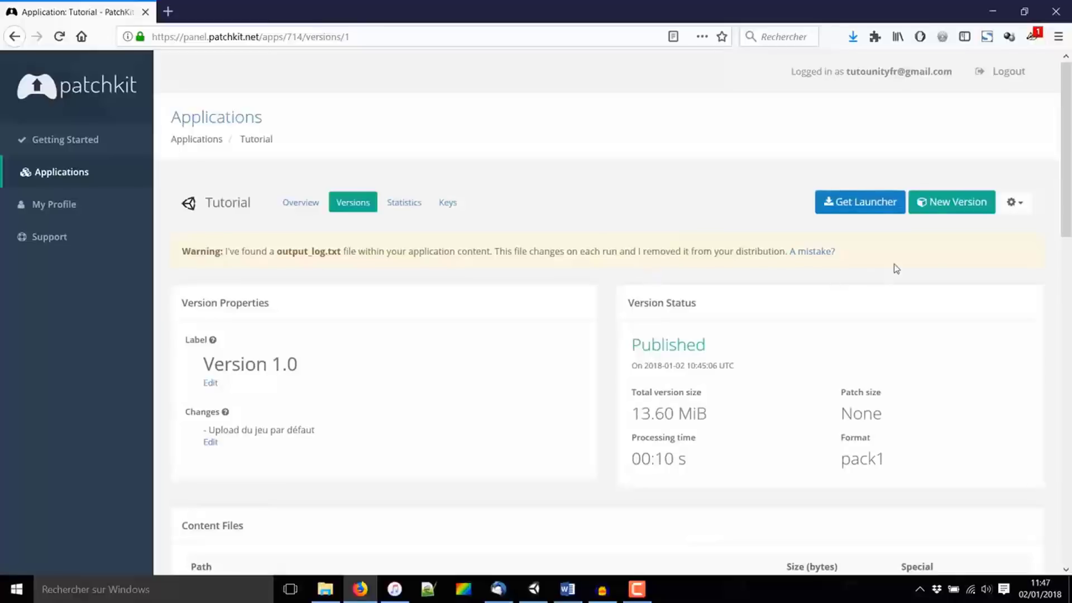
click(847, 203)
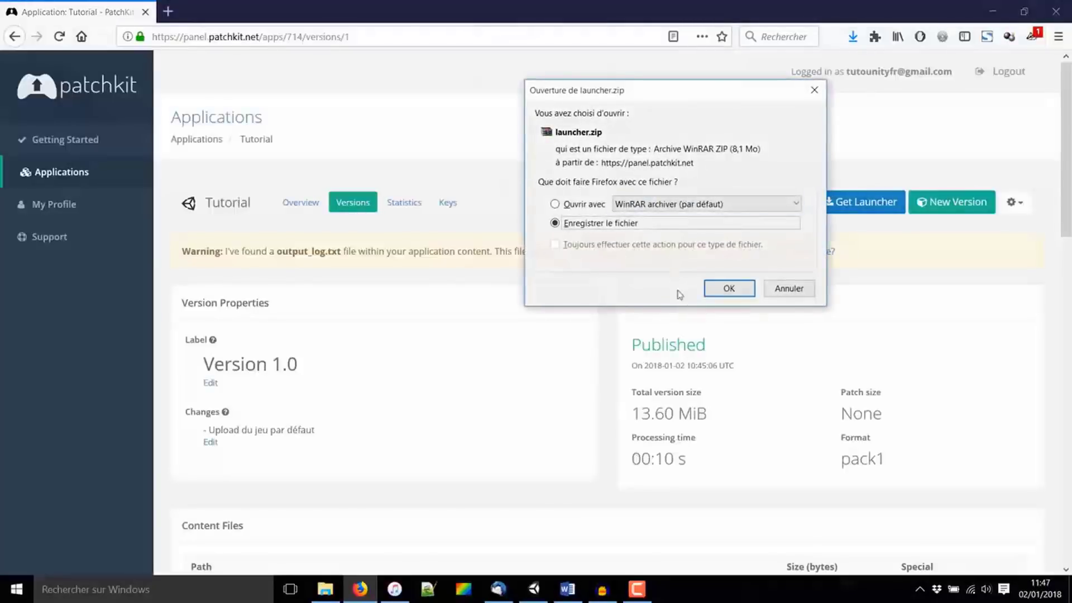
click(722, 289)
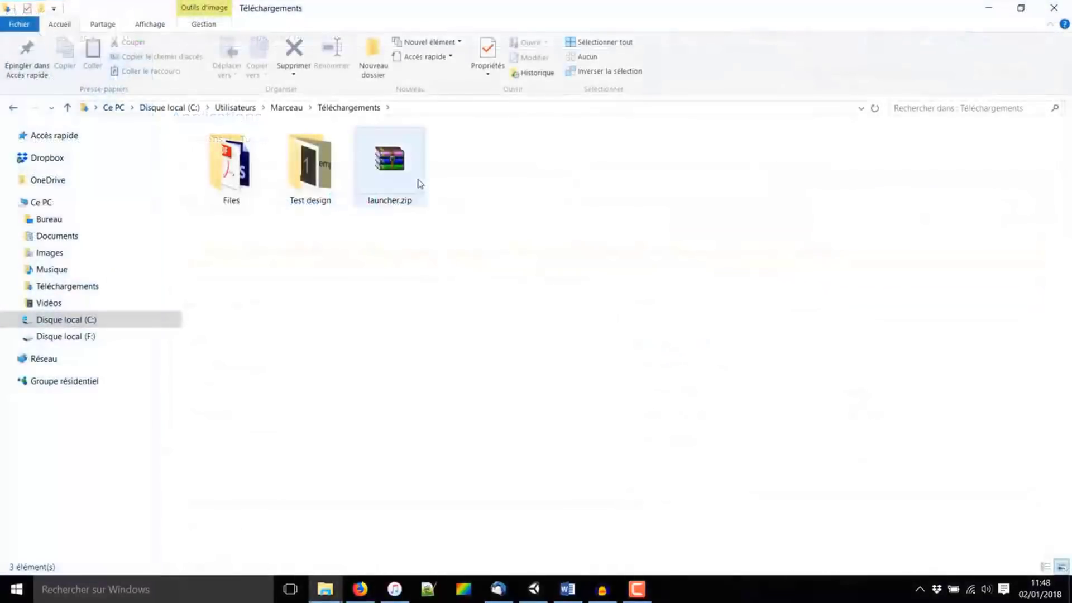
Extract launcher.zip into a launcher folder and run Launcher.exe from it.
click(398, 169)
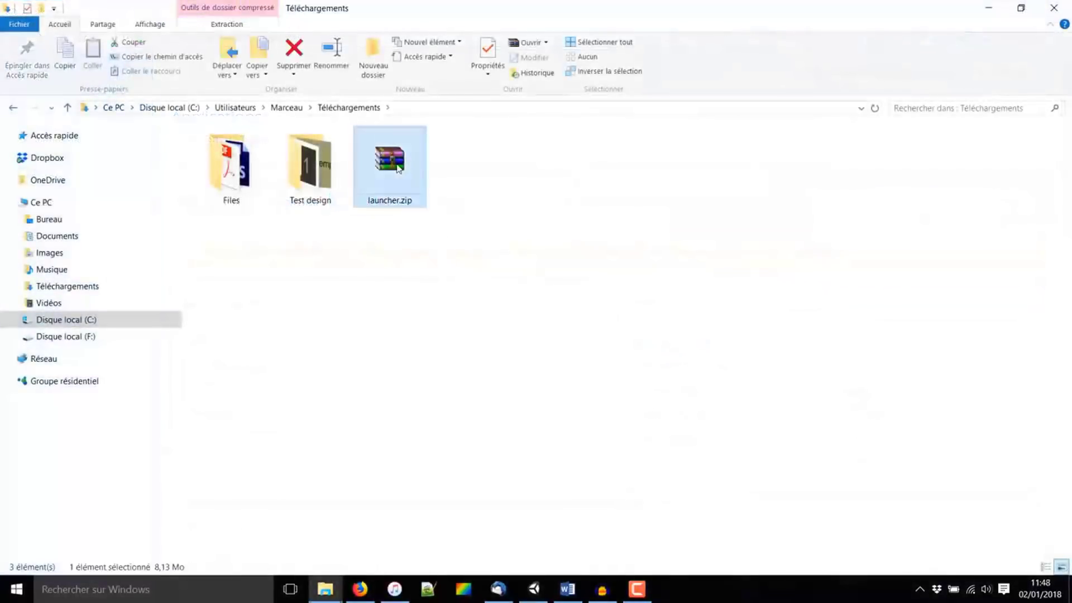
right_click(393, 158)
click(472, 229)
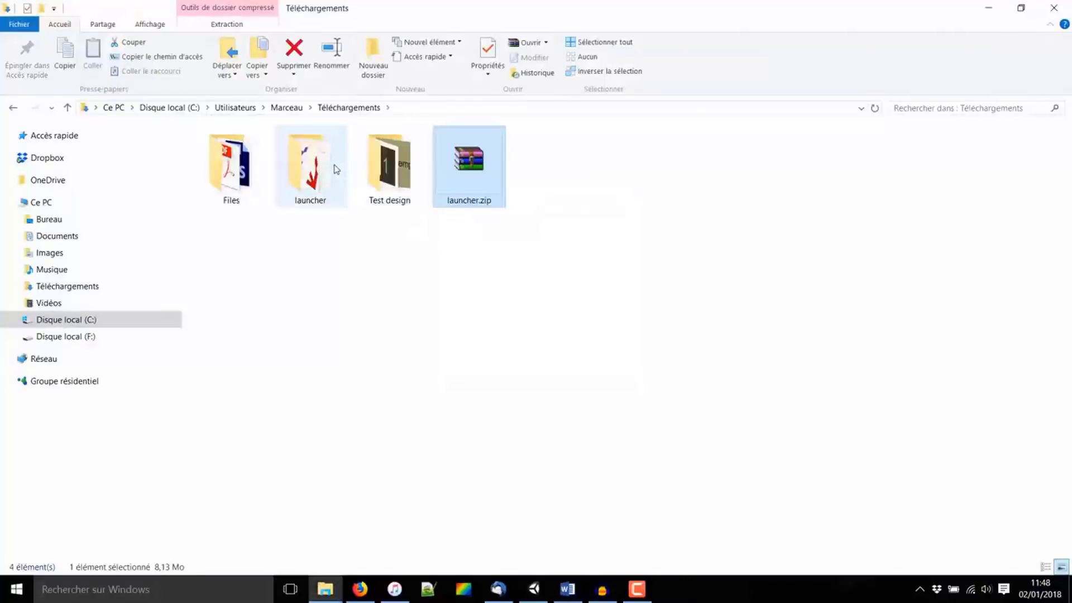
double_click(335, 167)
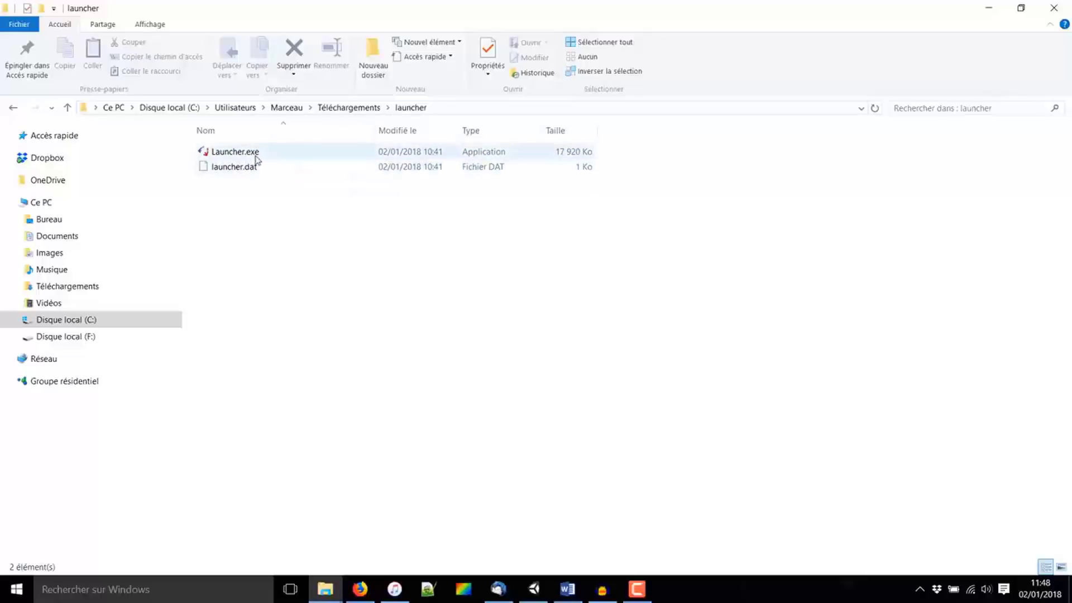
double_click(256, 154)
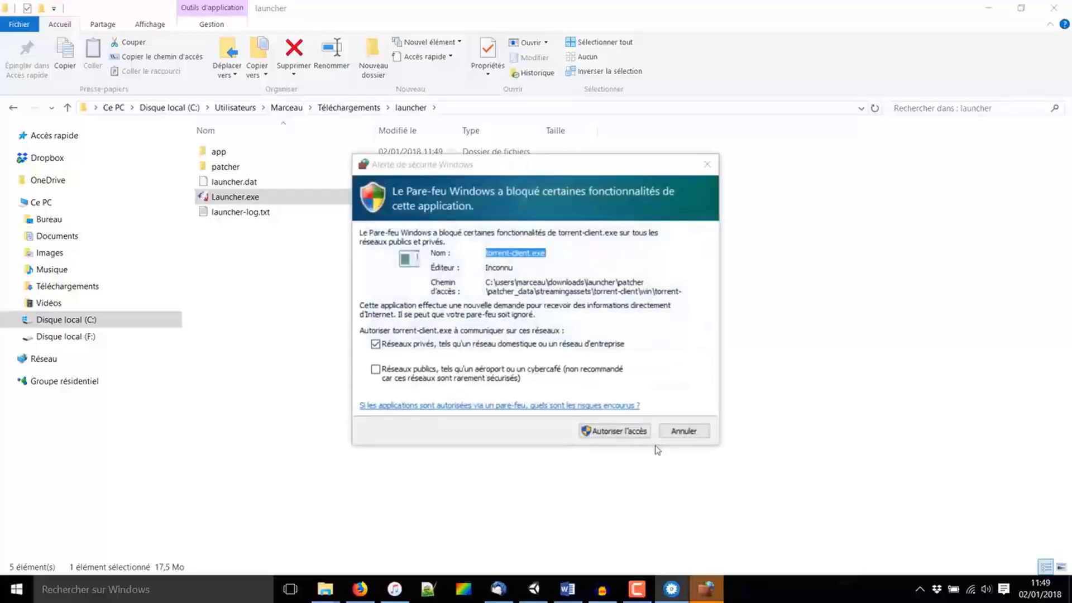
Allow the launcher's torrent client through the firewall and view the Version 1.0 changelog.
drag(541, 165, 823, 173)
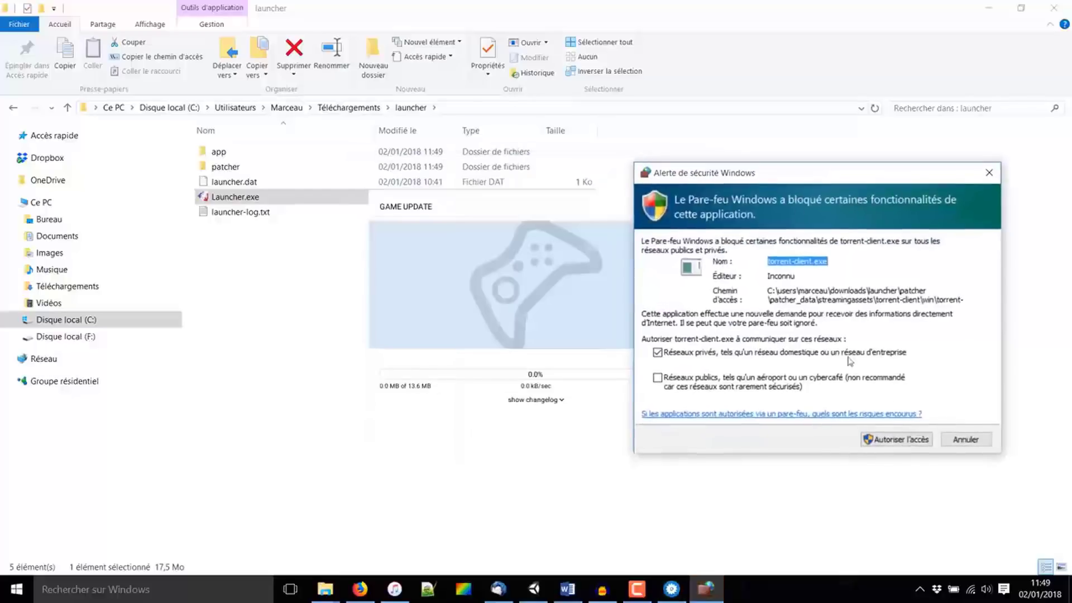
click(863, 437)
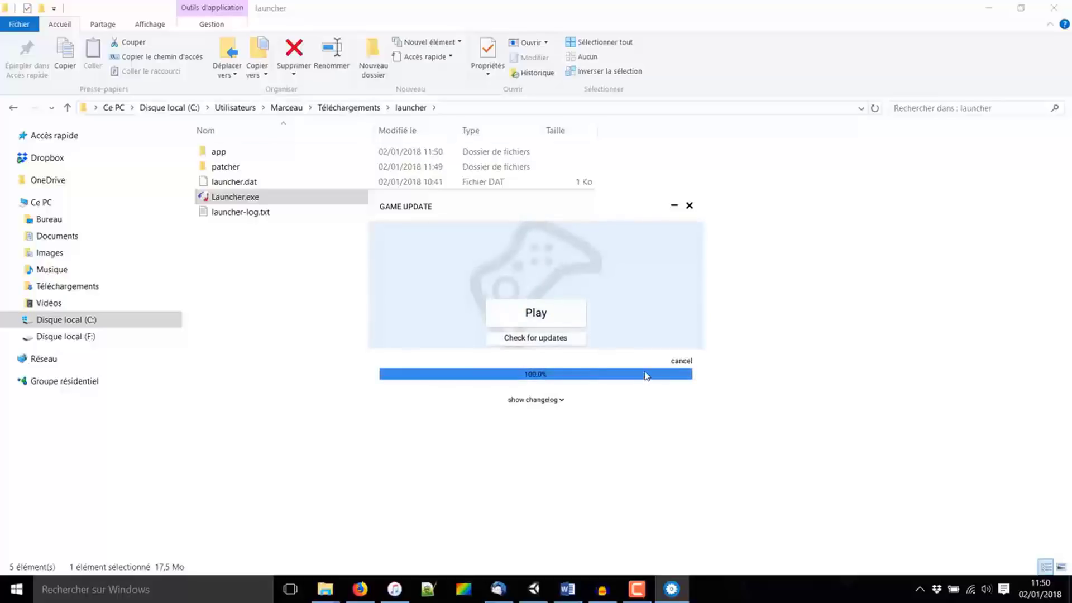
click(535, 400)
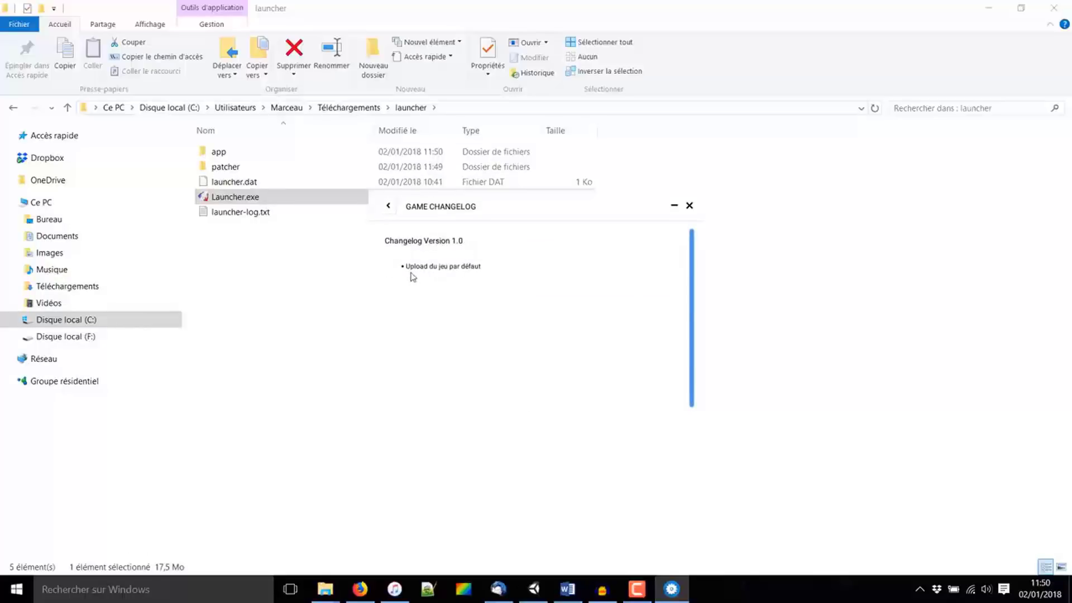
click(388, 206)
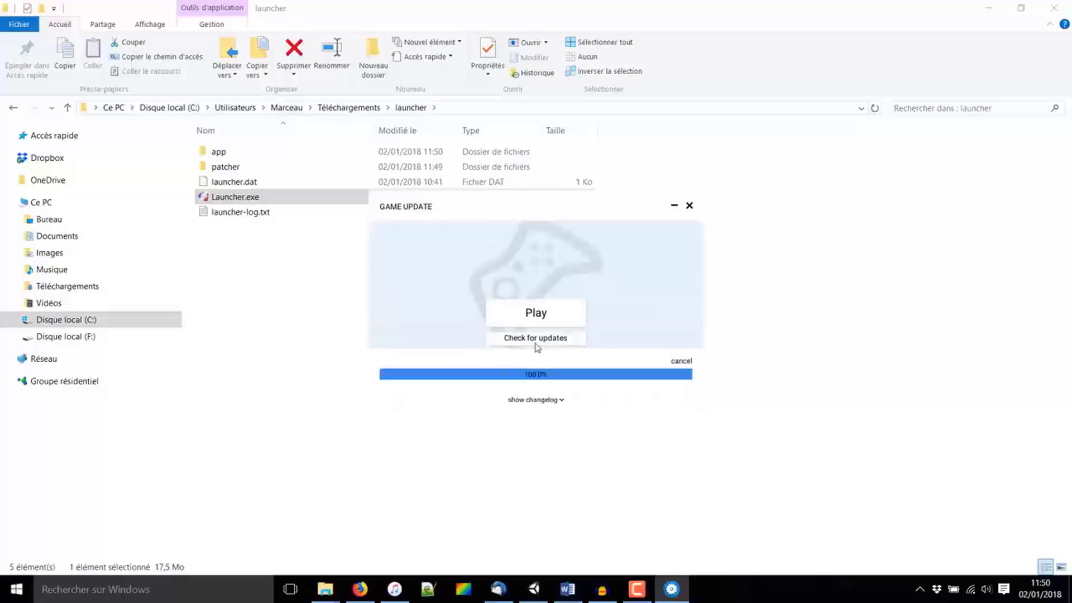
Check for updates, play the game with the chosen display settings, then quit it.
click(533, 340)
click(551, 307)
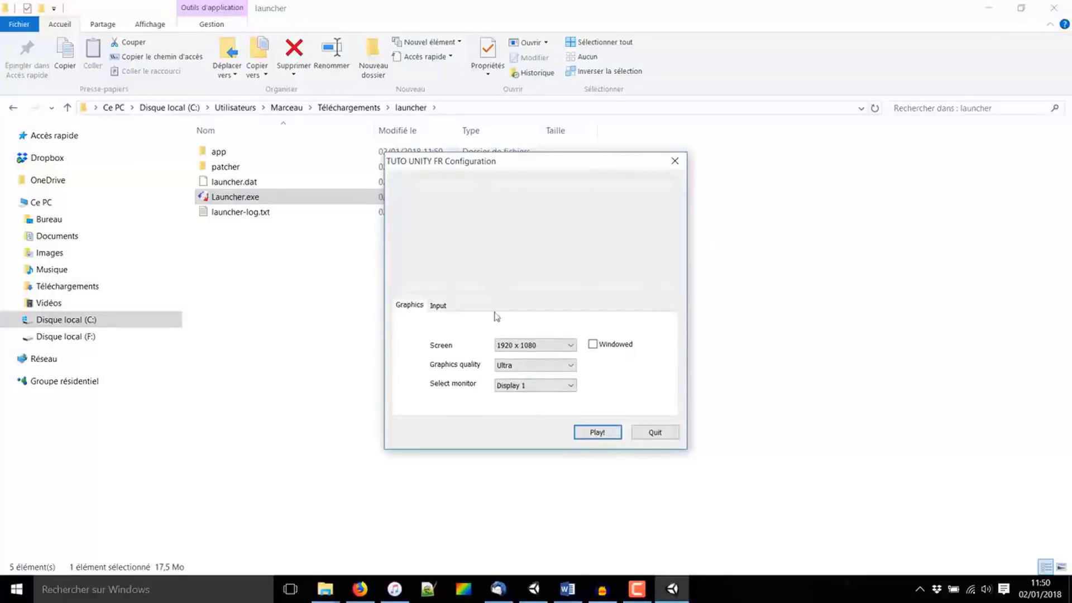
click(596, 430)
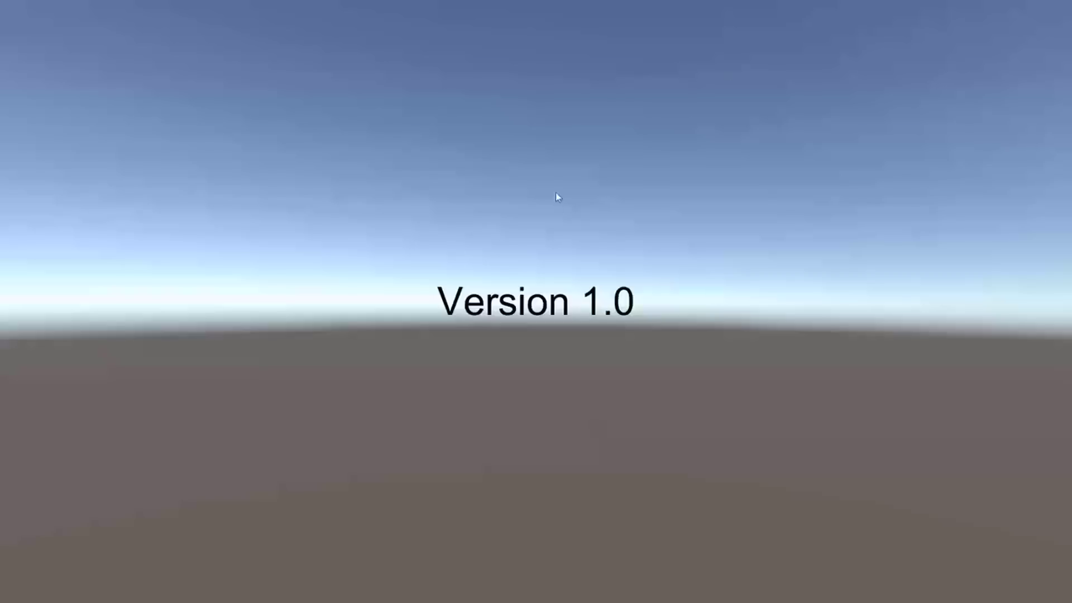
key(alt+F4)
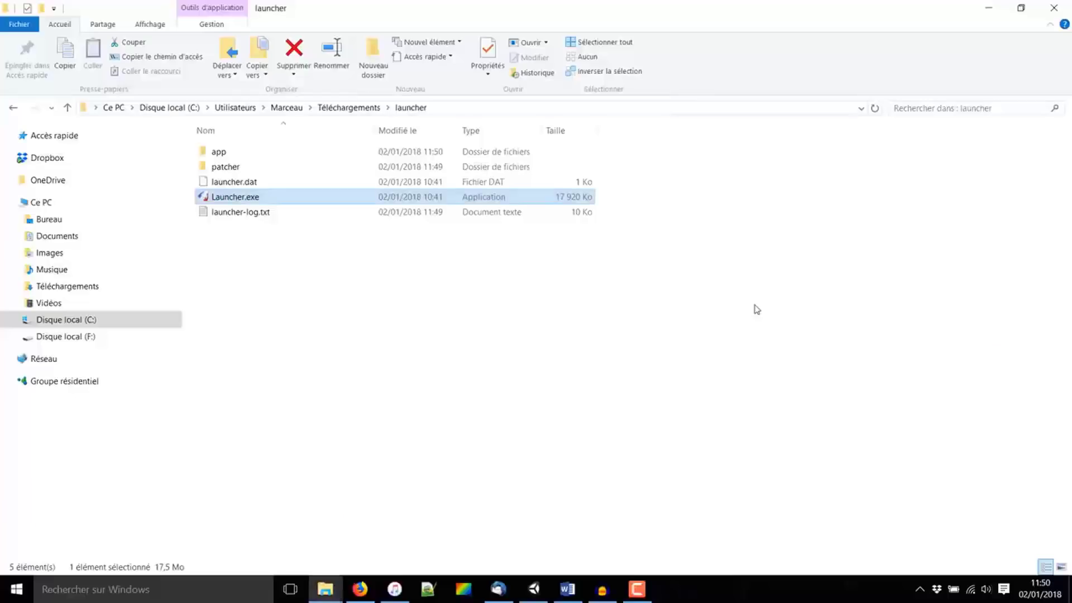
Change the scene's text object from 'Version 1.0' to 'Version 1.1'.
click(757, 309)
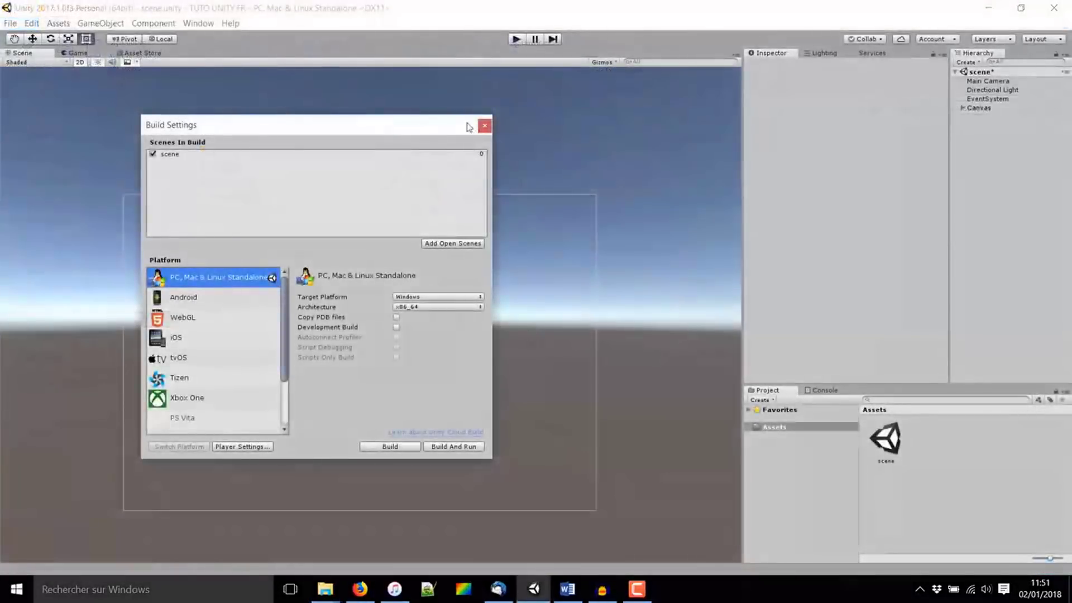
click(485, 127)
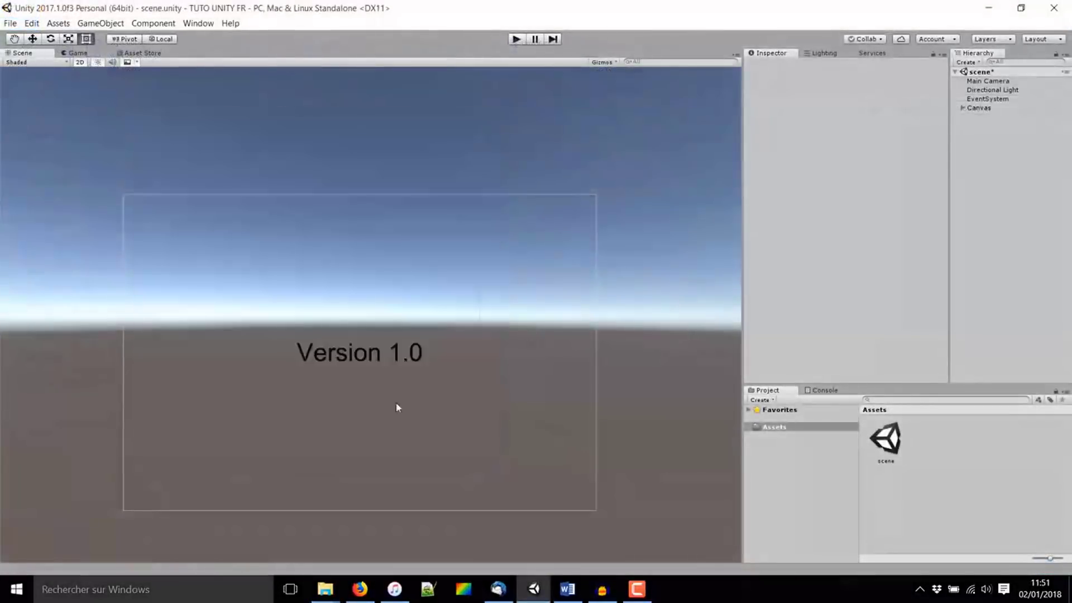
click(349, 365)
key(f)
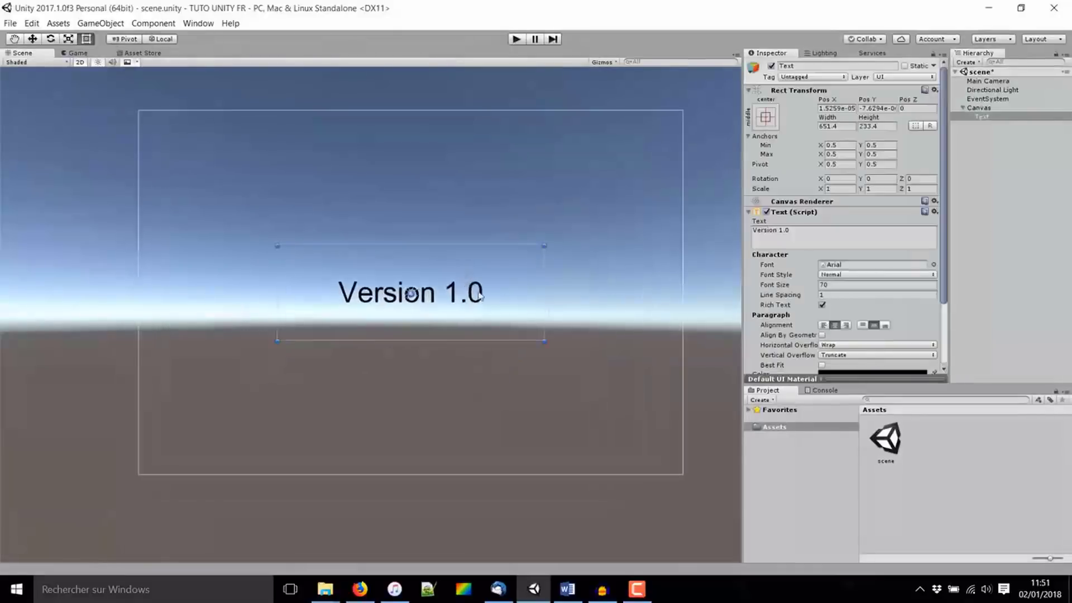
scroll(519, 301, down, 2)
scroll(511, 312, down, 2)
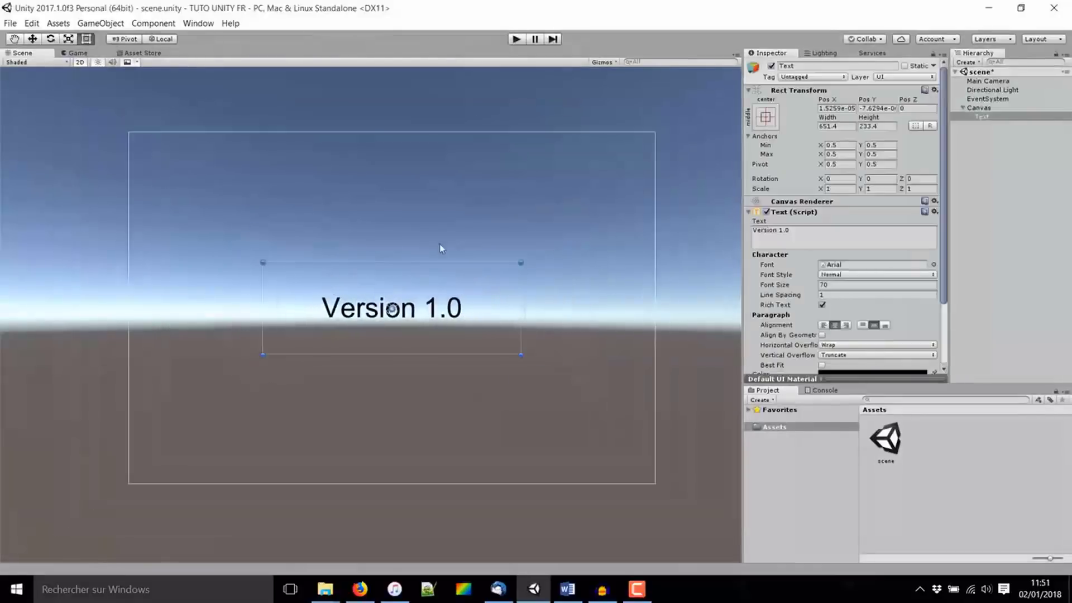
click(783, 232)
click(811, 242)
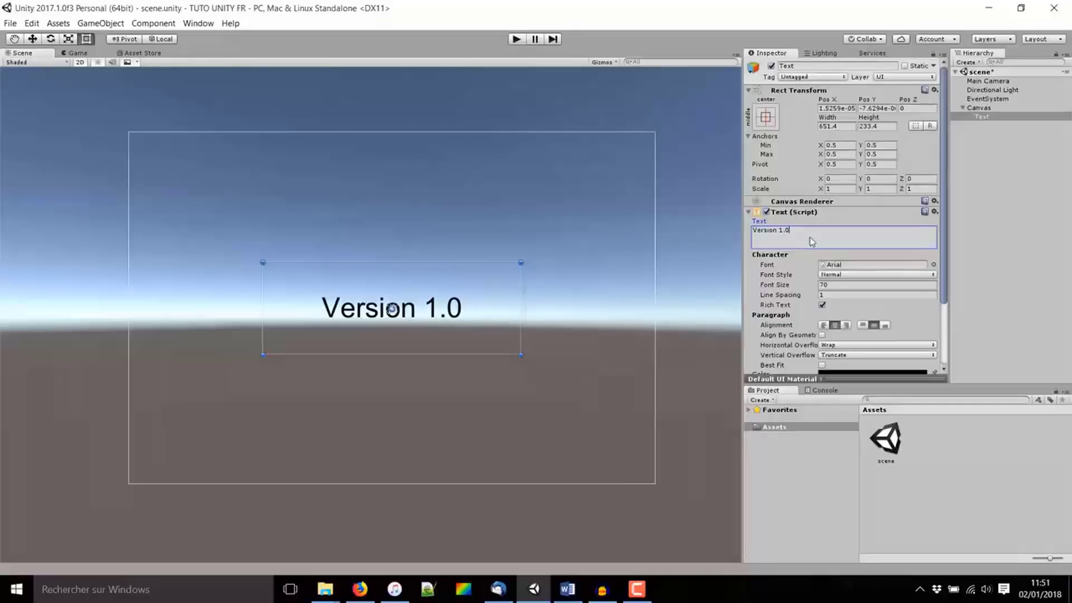
key(BackSpace)
text(1)
Set the text colour to red (FF0000FF) with the colour picker.
scroll(857, 324, down, 3)
click(871, 289)
drag(39, 103, 99, 79)
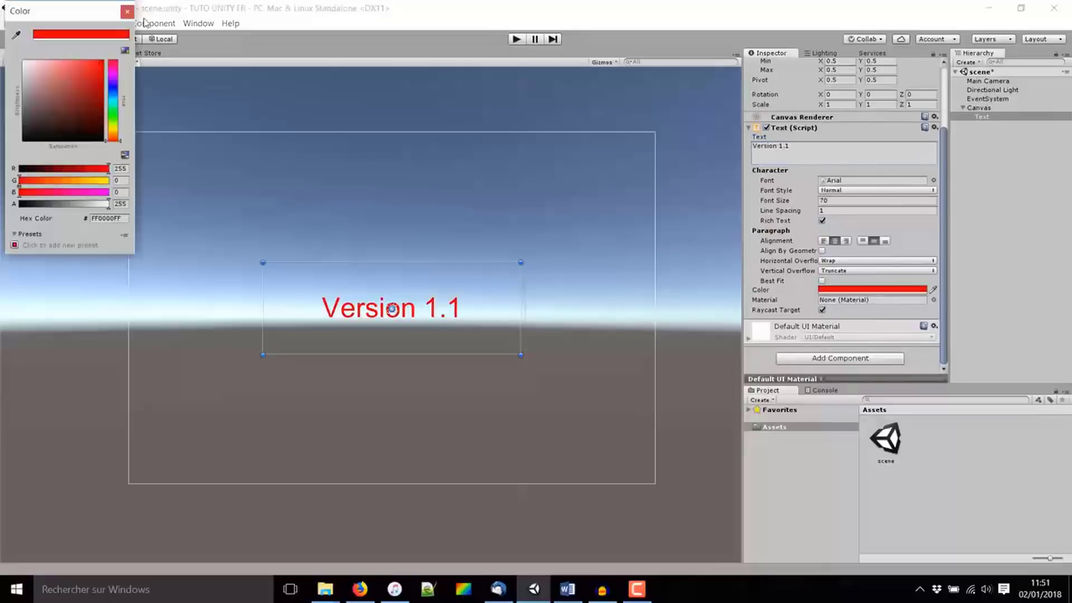
click(127, 11)
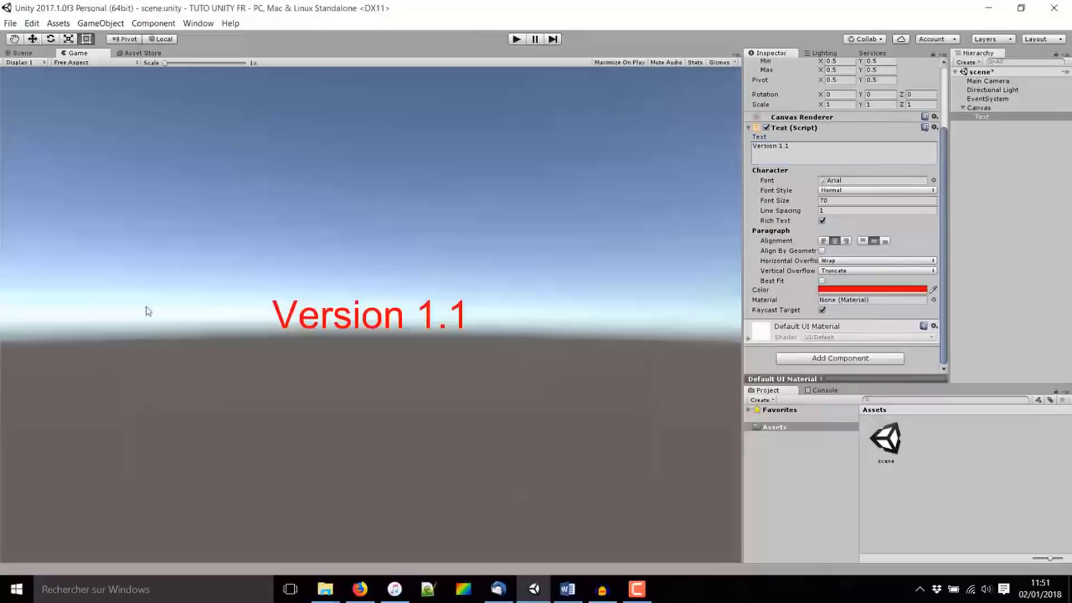
click(14, 53)
click(10, 23)
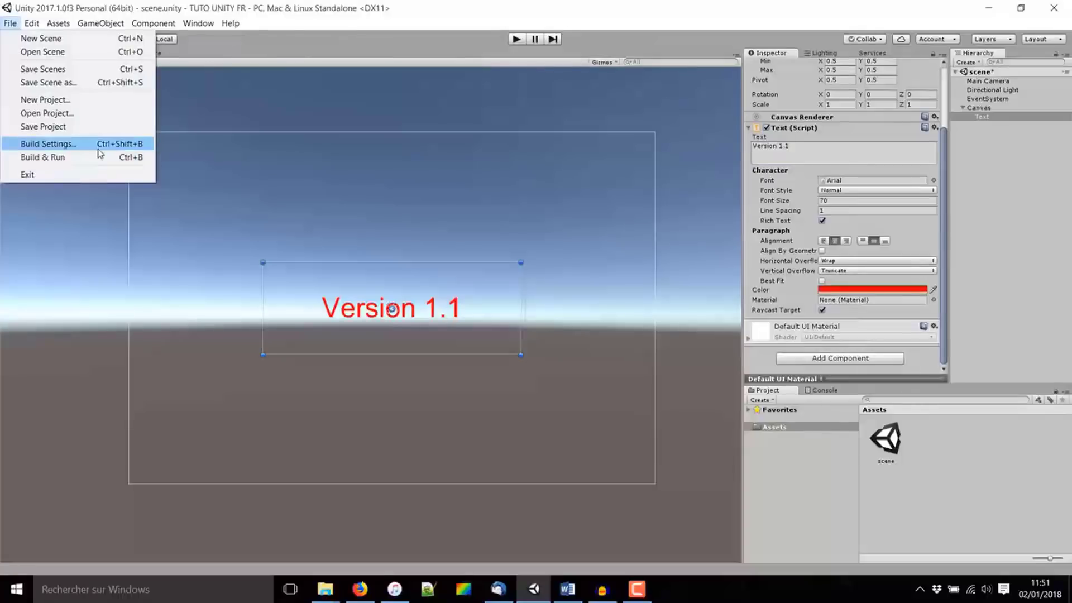
Build the game into a new 'Version 1.1' folder under Builds.
click(50, 144)
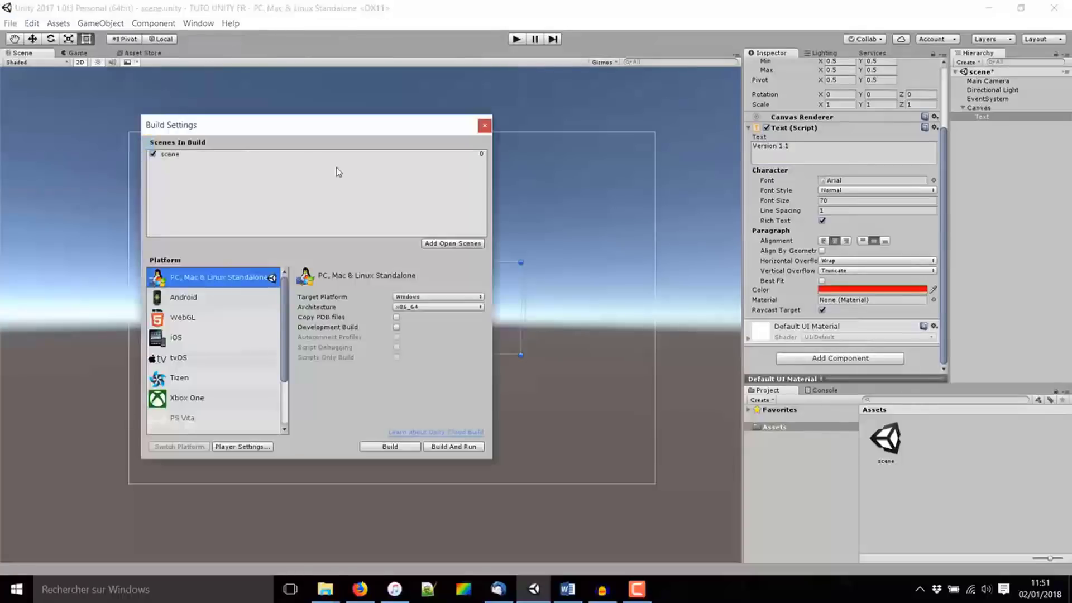
click(389, 447)
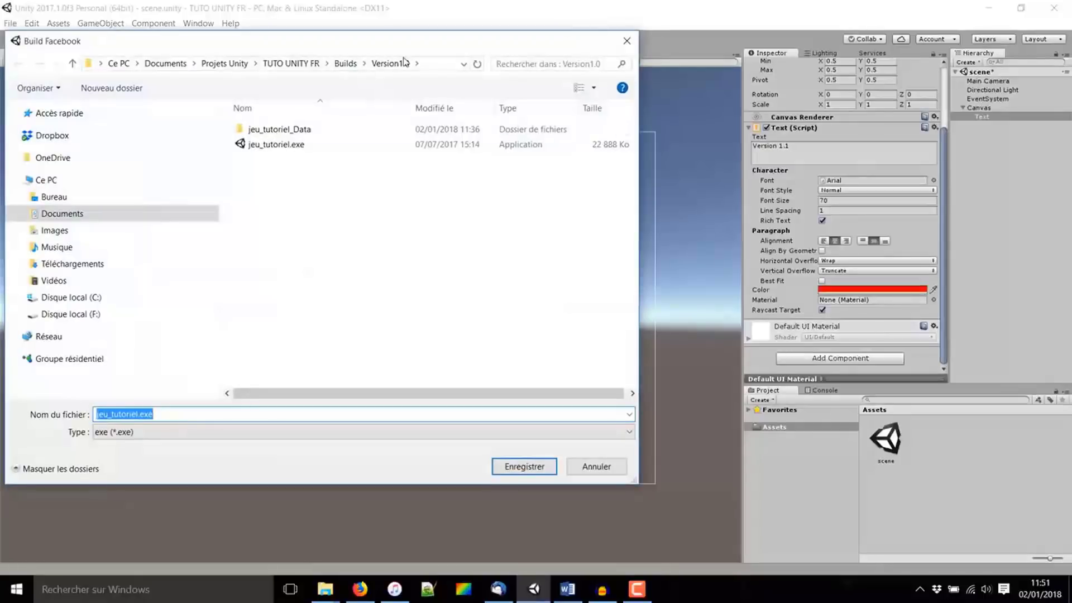
click(345, 63)
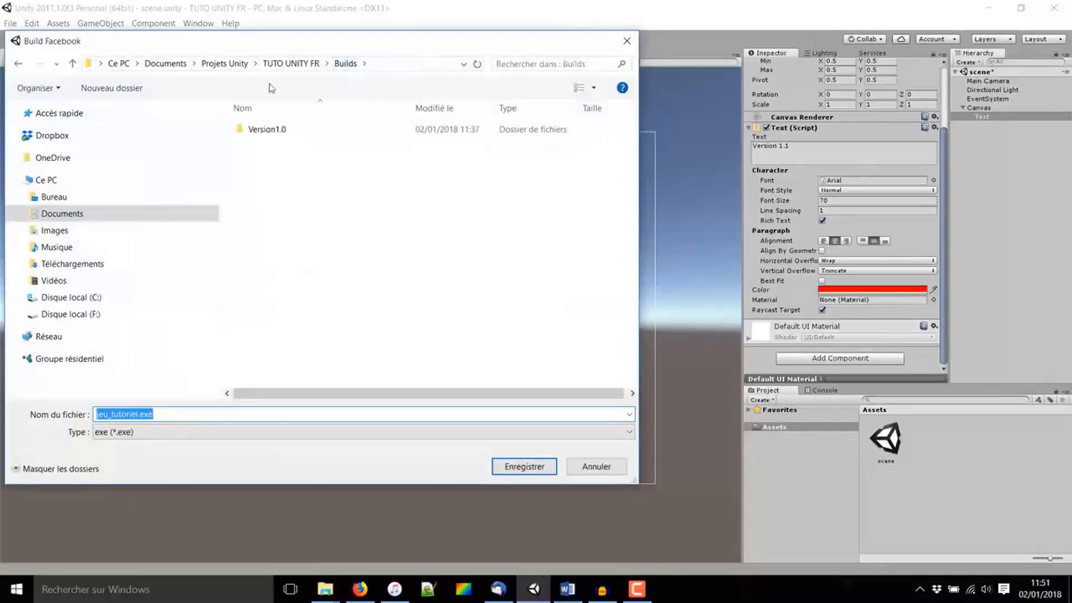
click(113, 87)
text(Version)
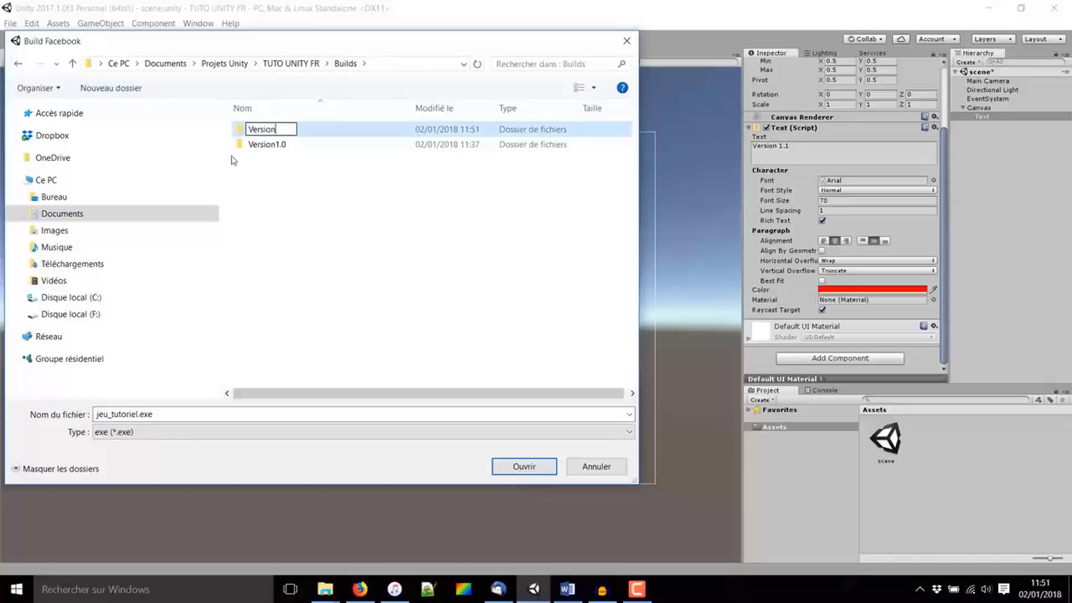
text( 1.1)
key(Return)
key(Return)
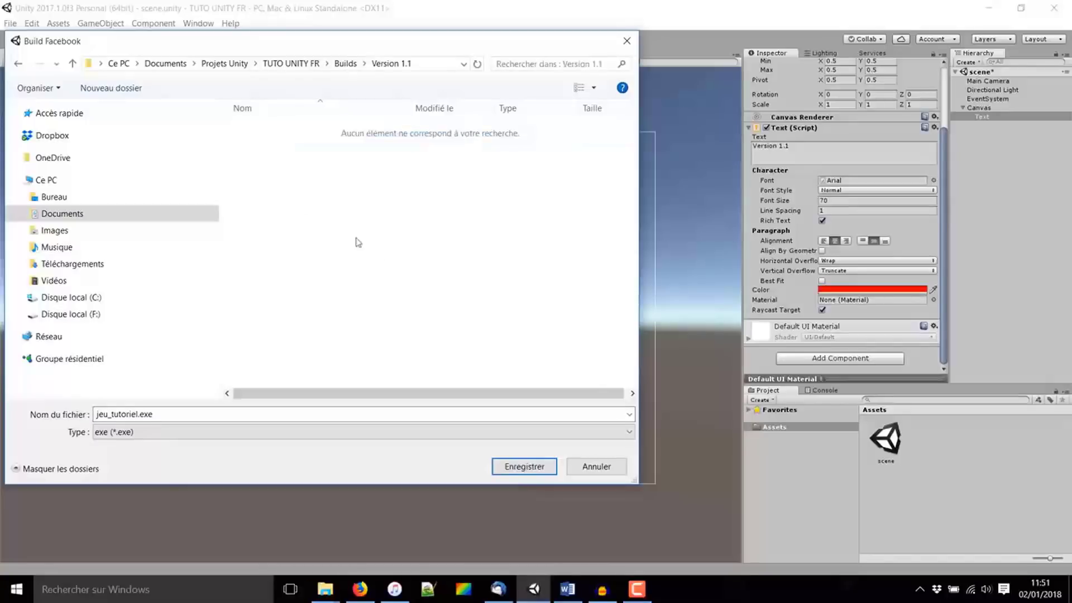
click(528, 470)
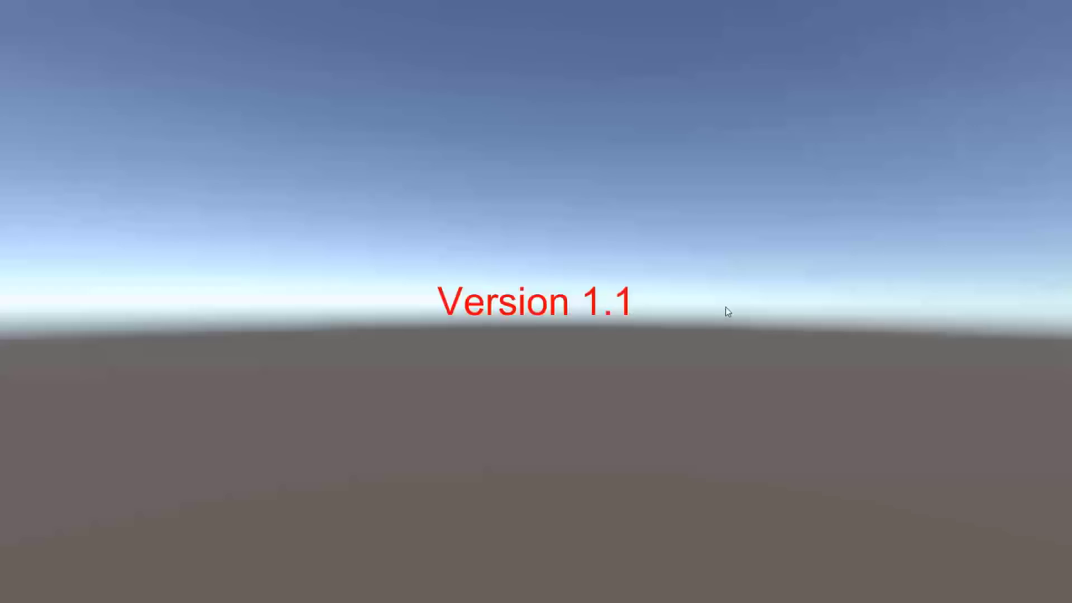
Close the game and zip its data folder and executable into Version 1.1.zip.
key(alt+F4)
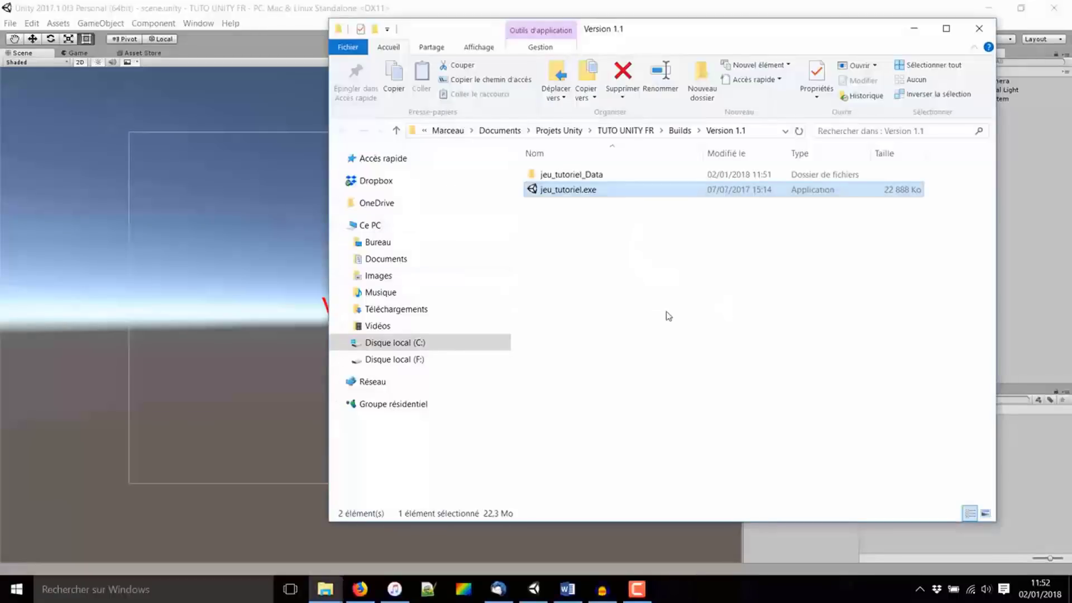
drag(557, 313, 578, 189)
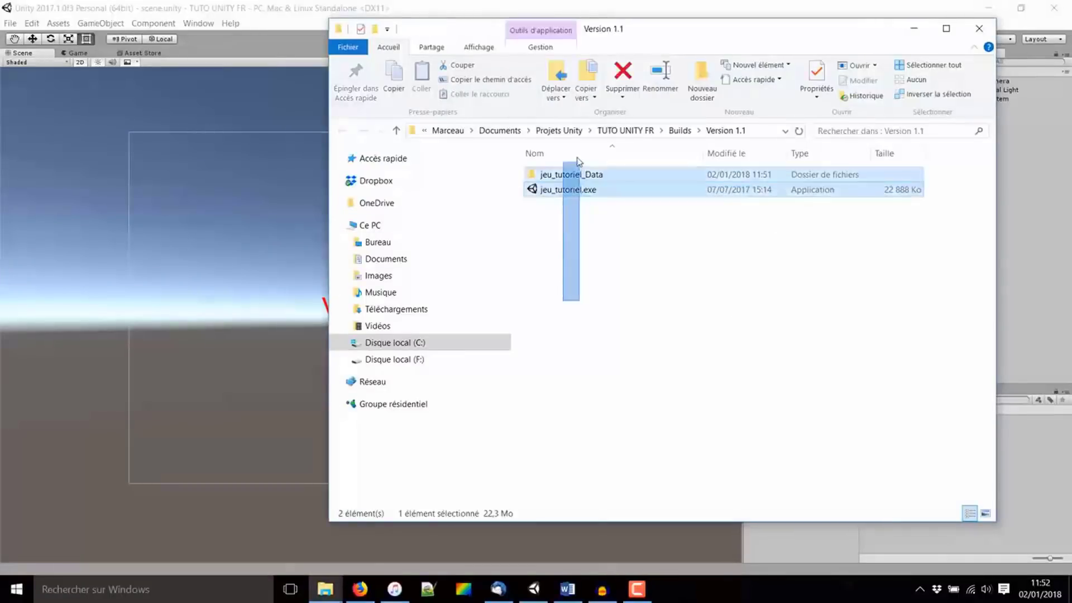
right_click(578, 188)
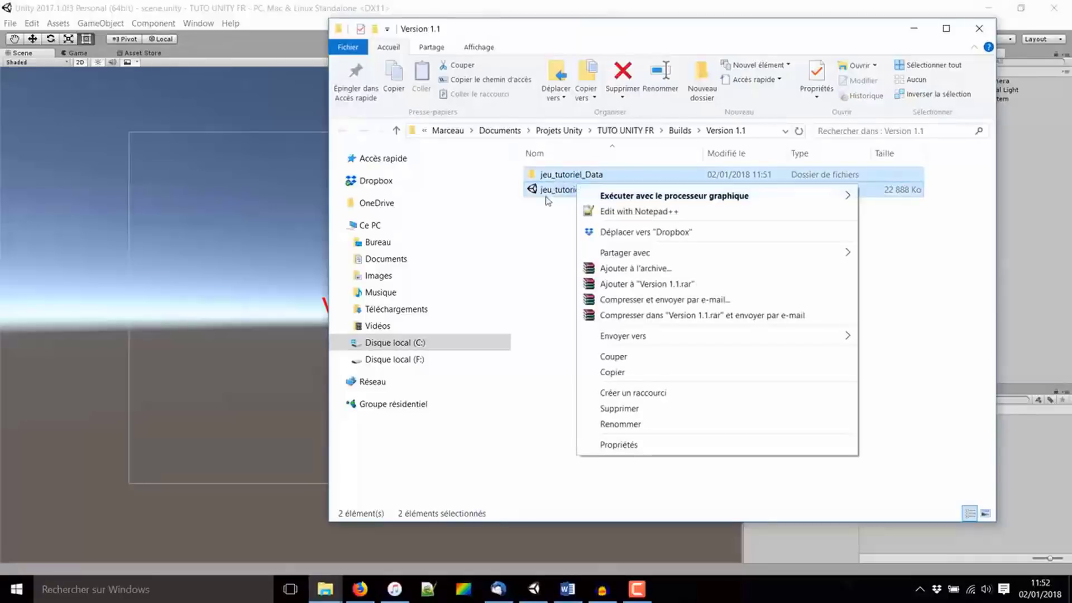
click(646, 272)
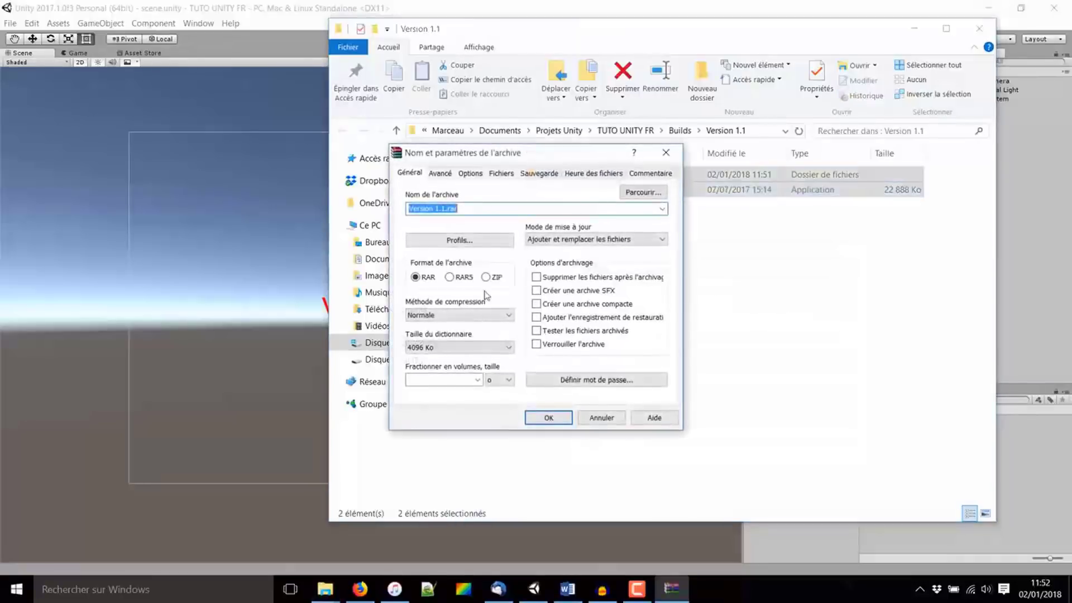
click(486, 277)
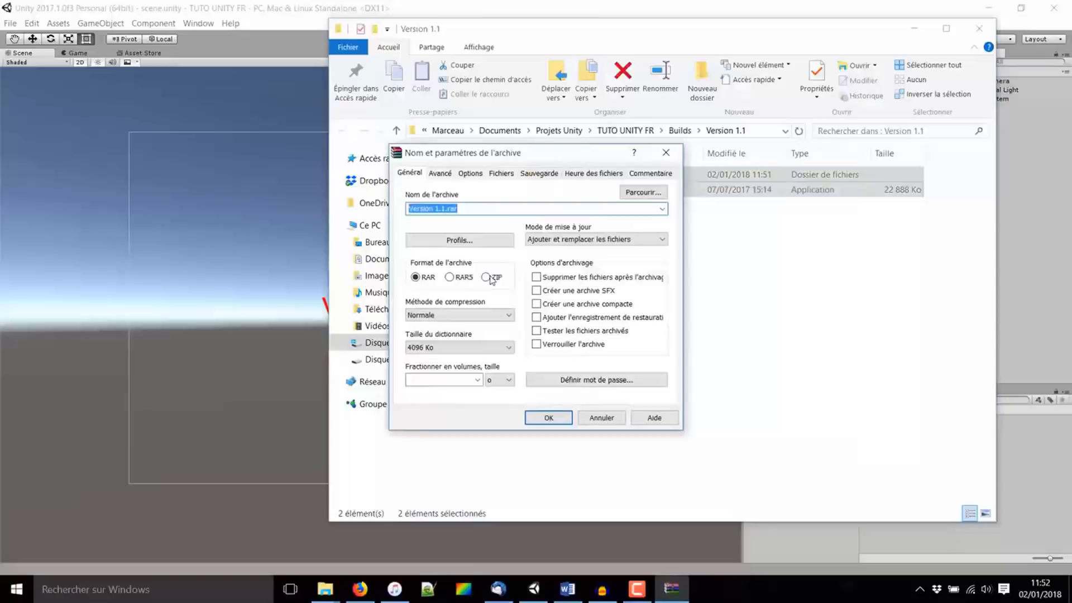
click(550, 418)
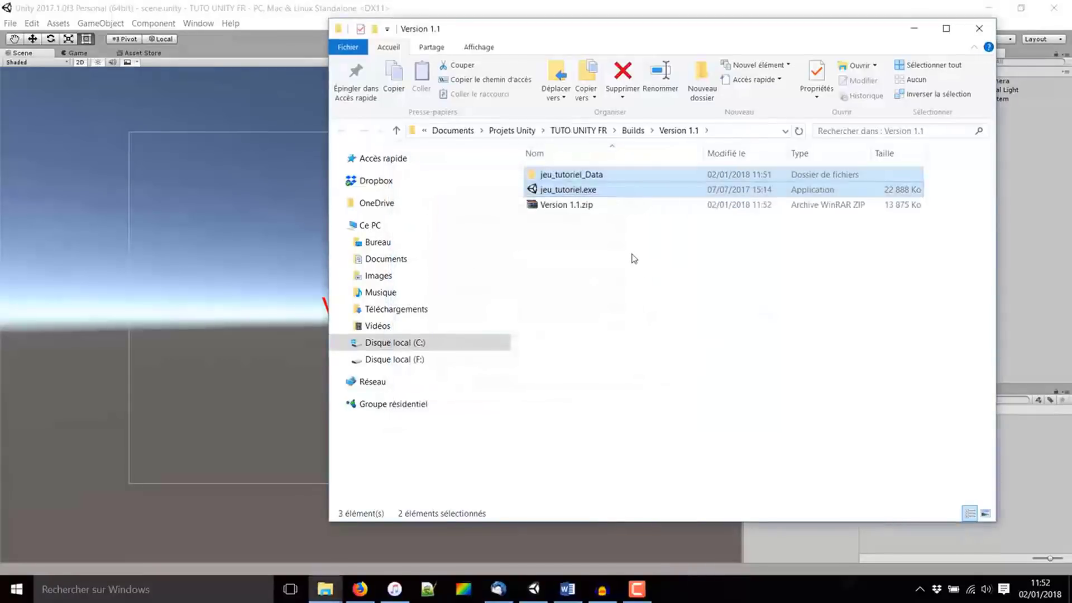
click(558, 205)
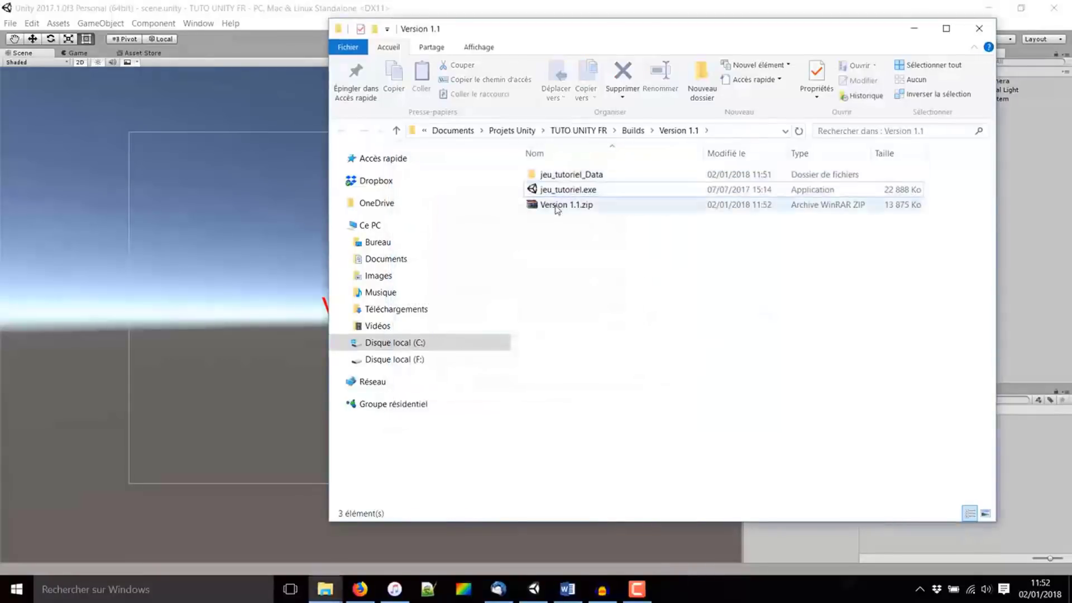
click(360, 589)
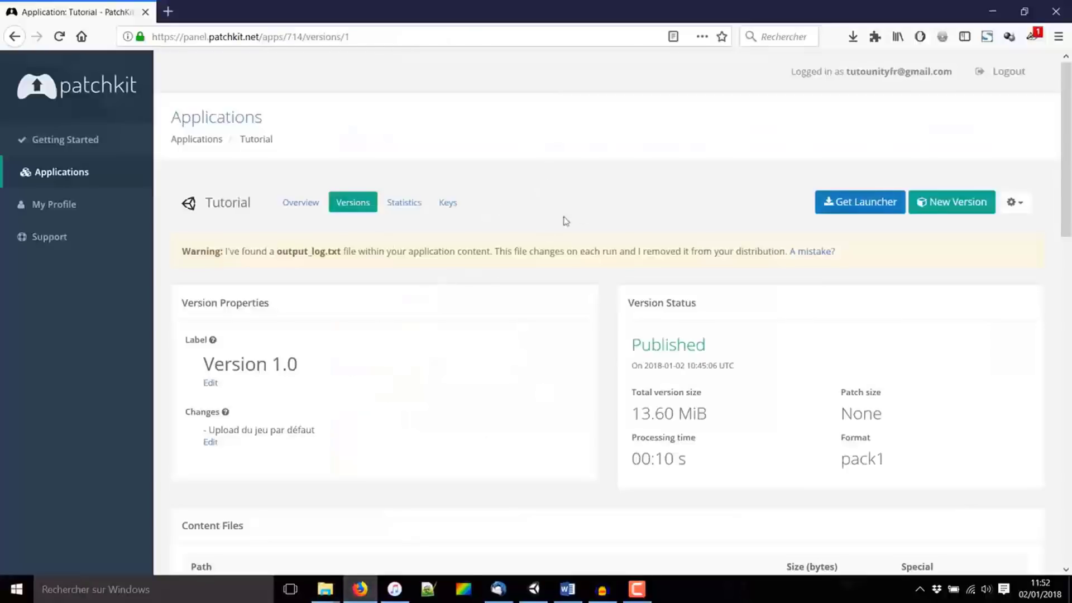
Create a new version of the Tutorial app and enter the label 'Version 1.1'.
click(949, 208)
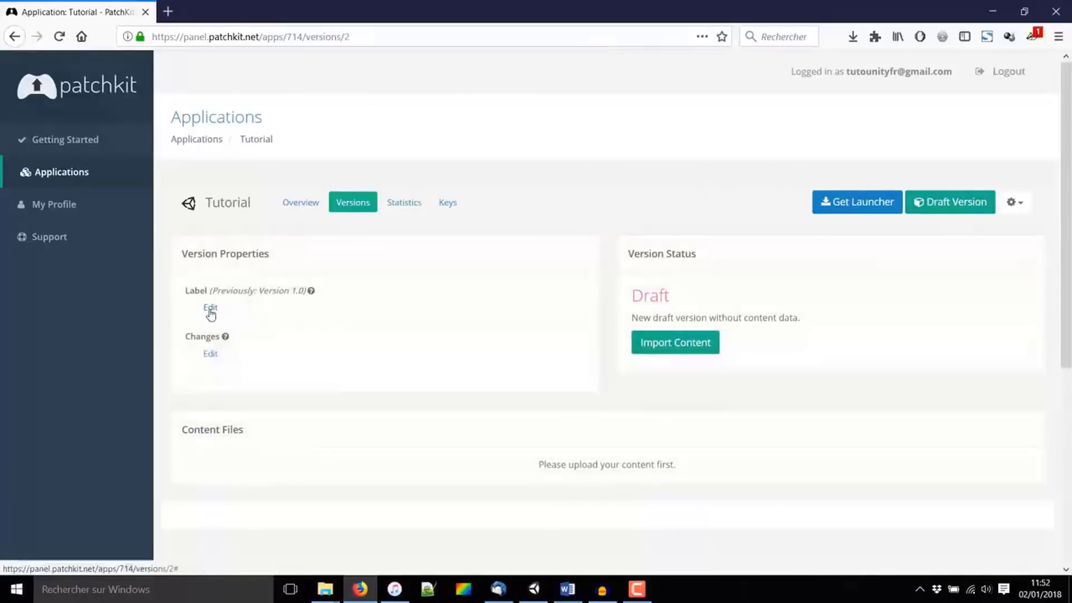
click(211, 309)
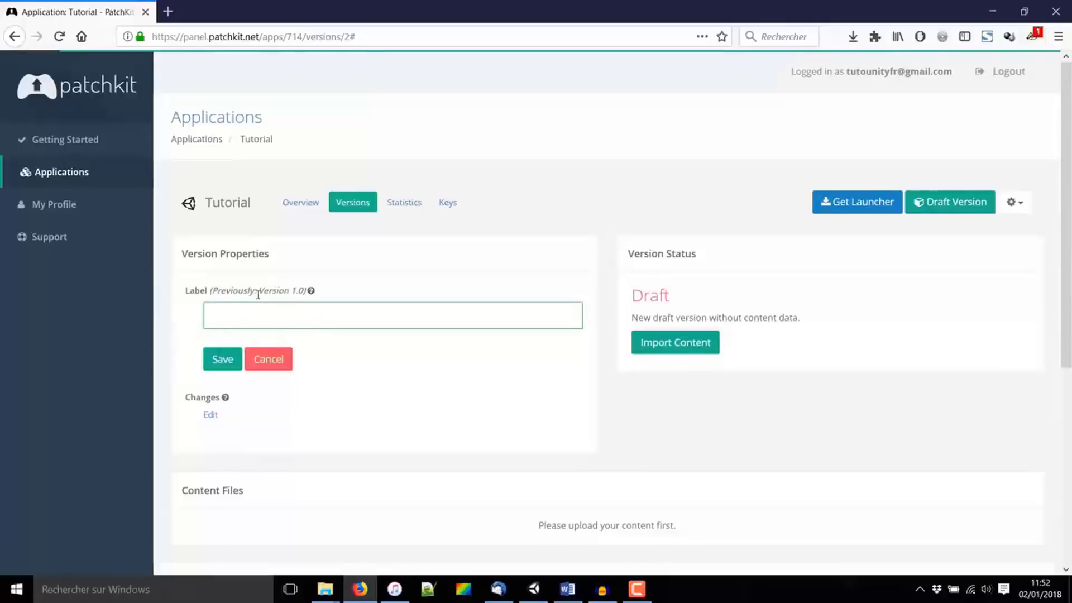
click(295, 309)
text(ersion)
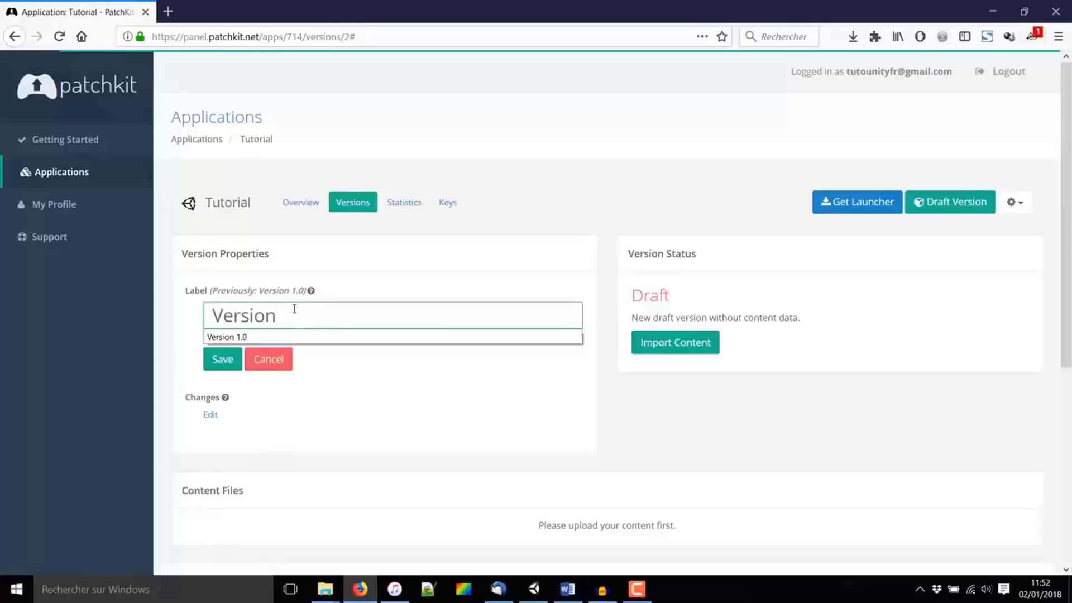
text( 1.1)
Add the change note 'Changement de la couleur du texte', saving the note and label.
click(218, 415)
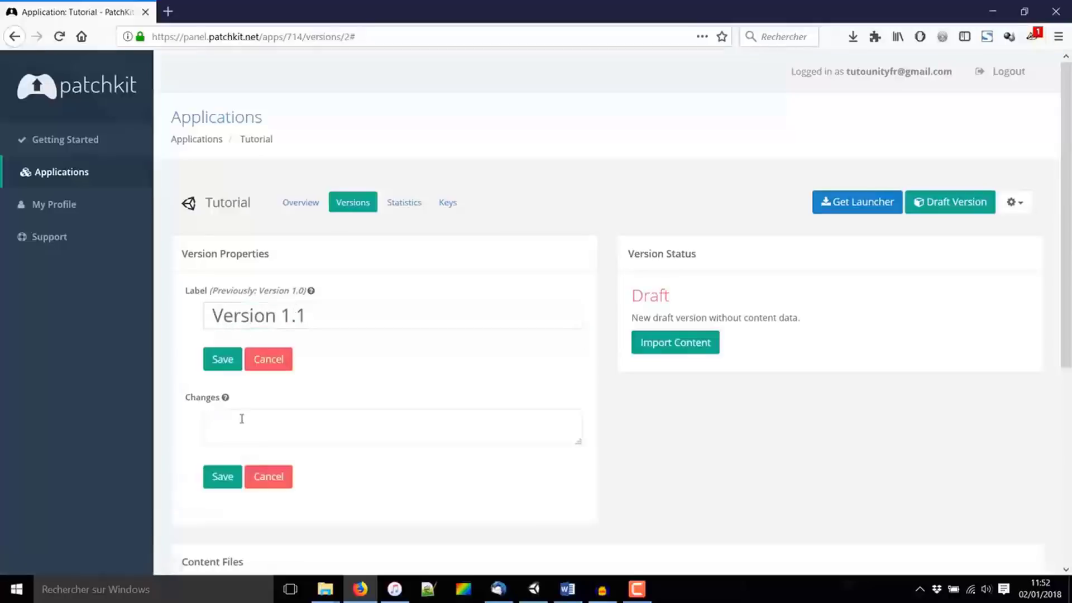
scroll(957, 466, down, 2)
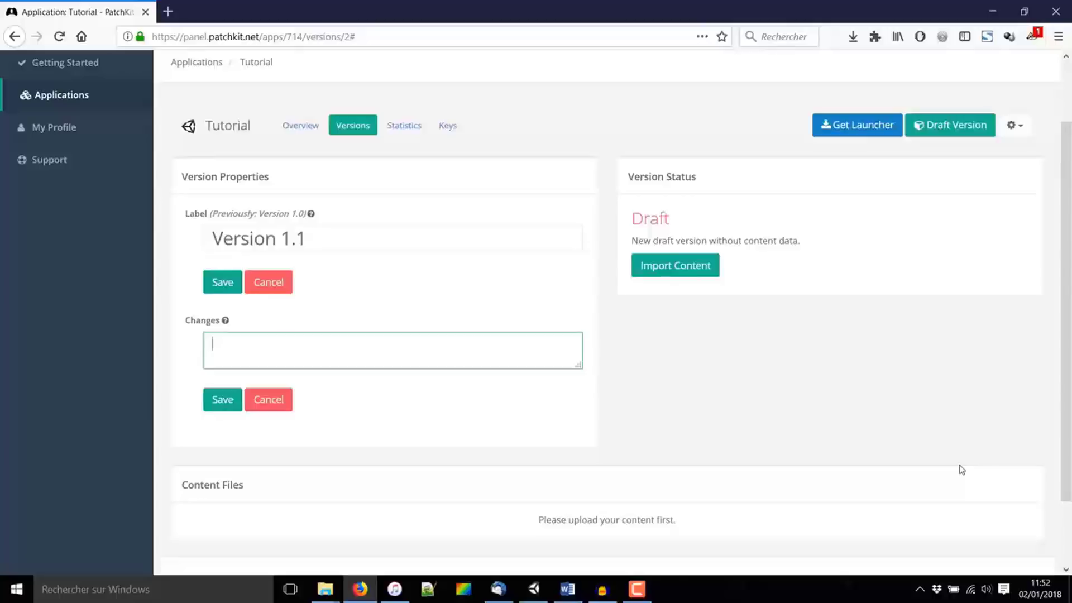
text(Changement de )
text(la couleur du texte)
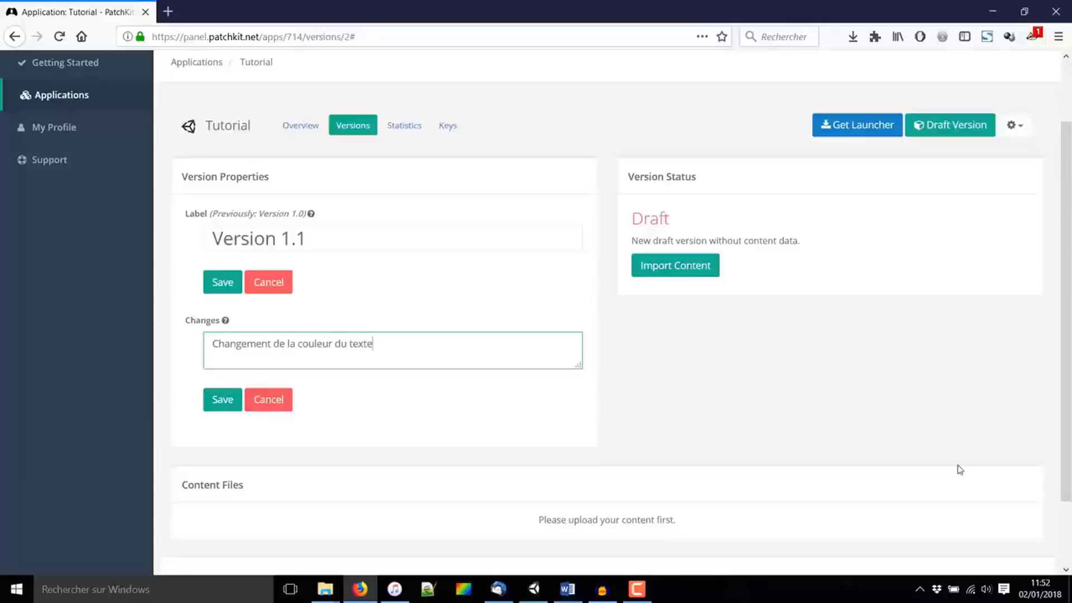
click(230, 406)
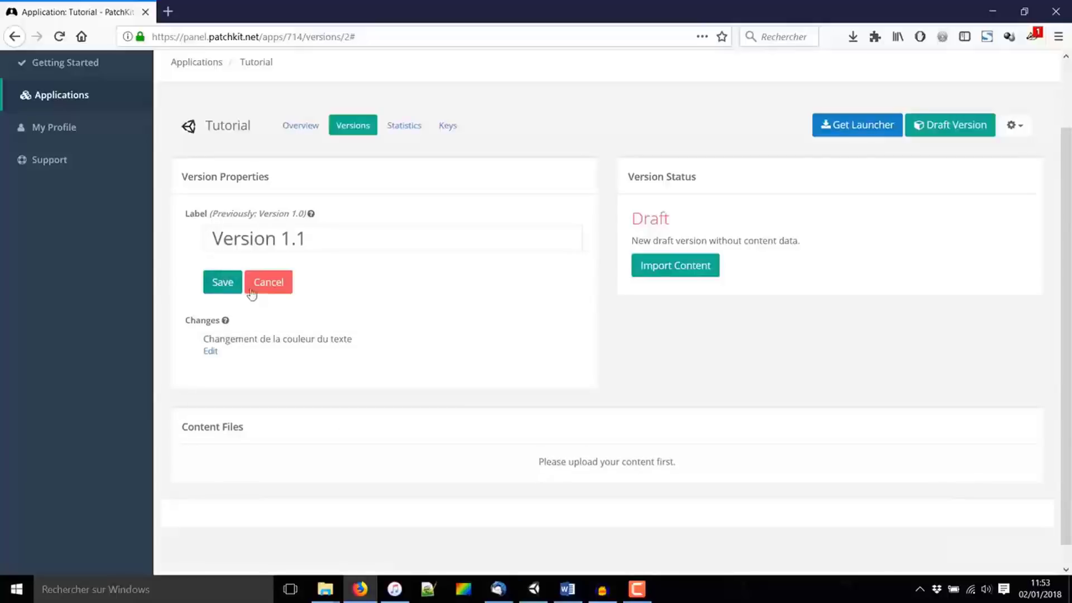
click(227, 281)
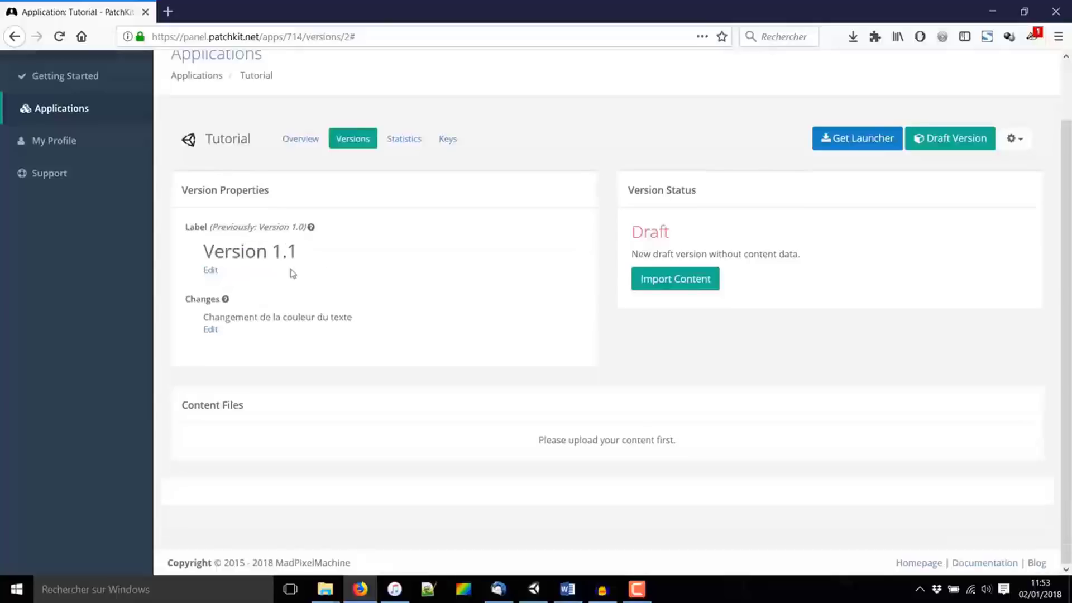
Import Version 1.1.zip from Builds > Version 1.1 as the draft's content.
click(664, 282)
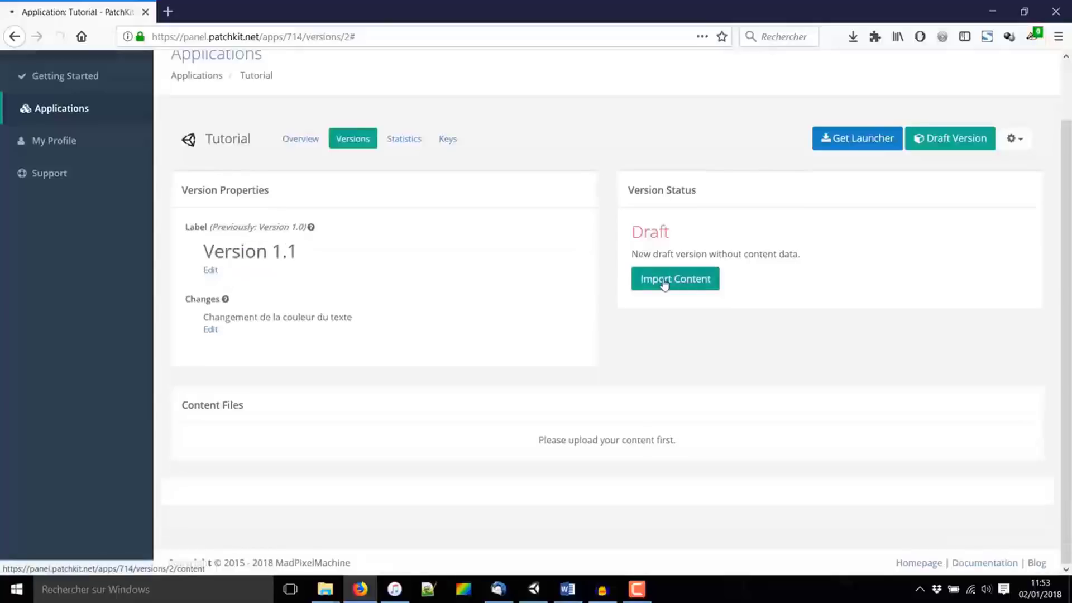
click(219, 304)
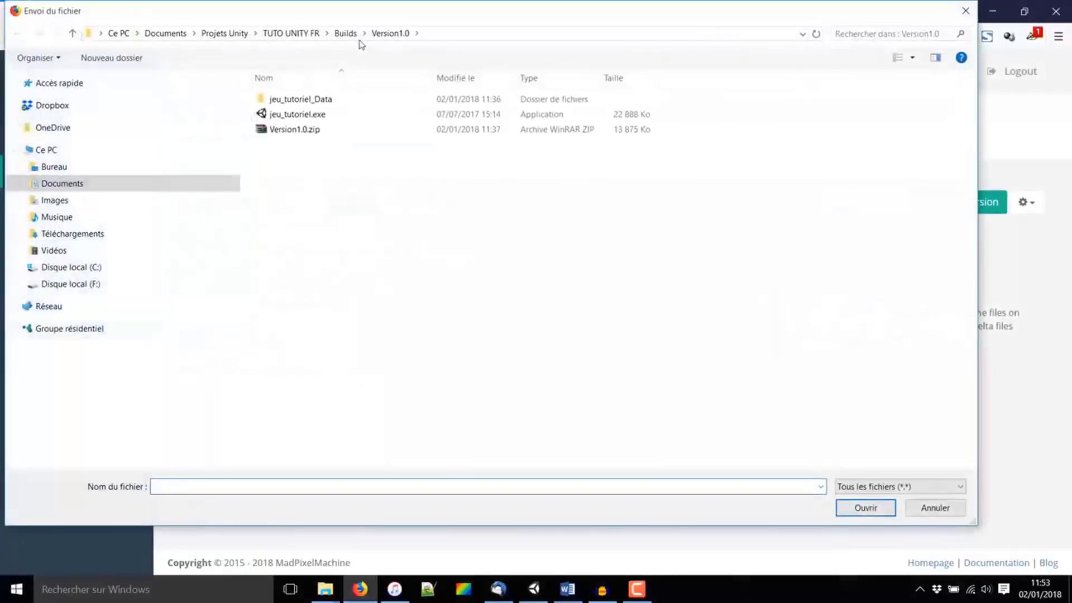
click(346, 32)
double_click(306, 100)
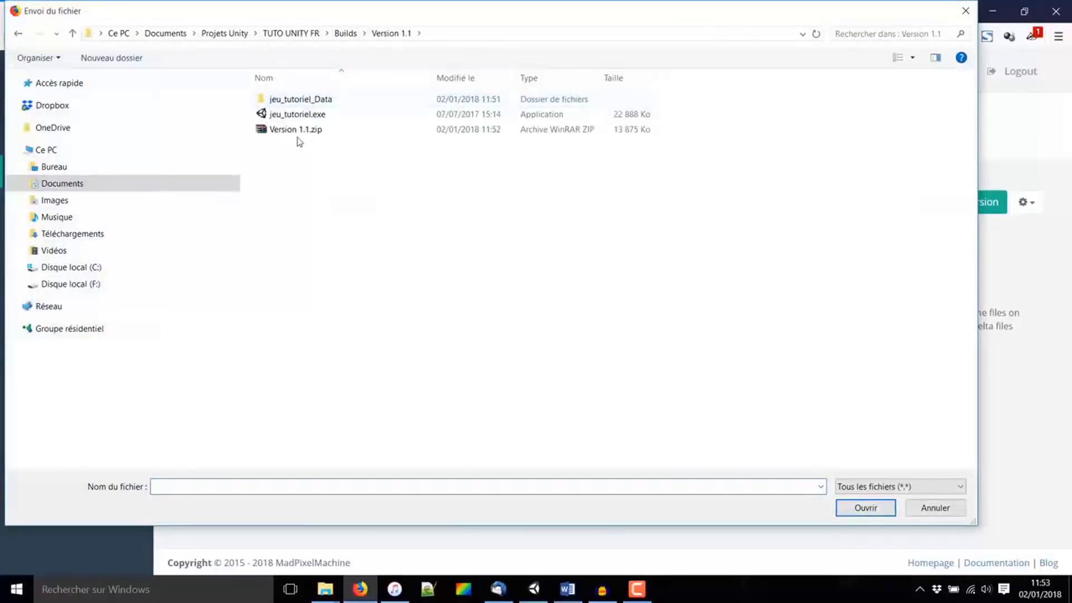
double_click(296, 129)
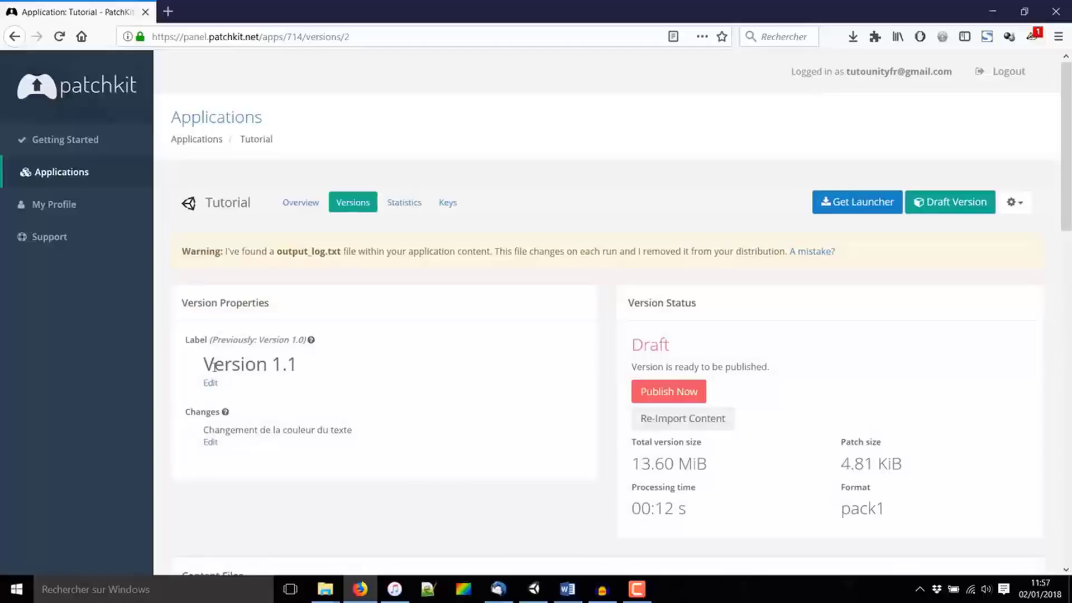
Publish and confirm the Version 1.1 draft so it shows as Published with its 4.81 KiB patch.
click(670, 396)
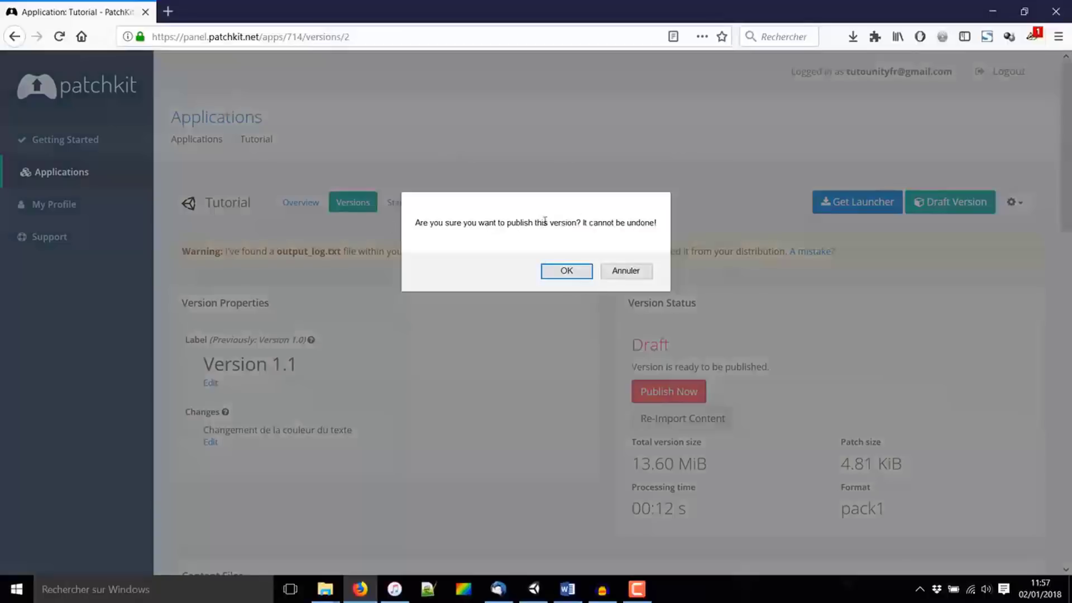
click(581, 273)
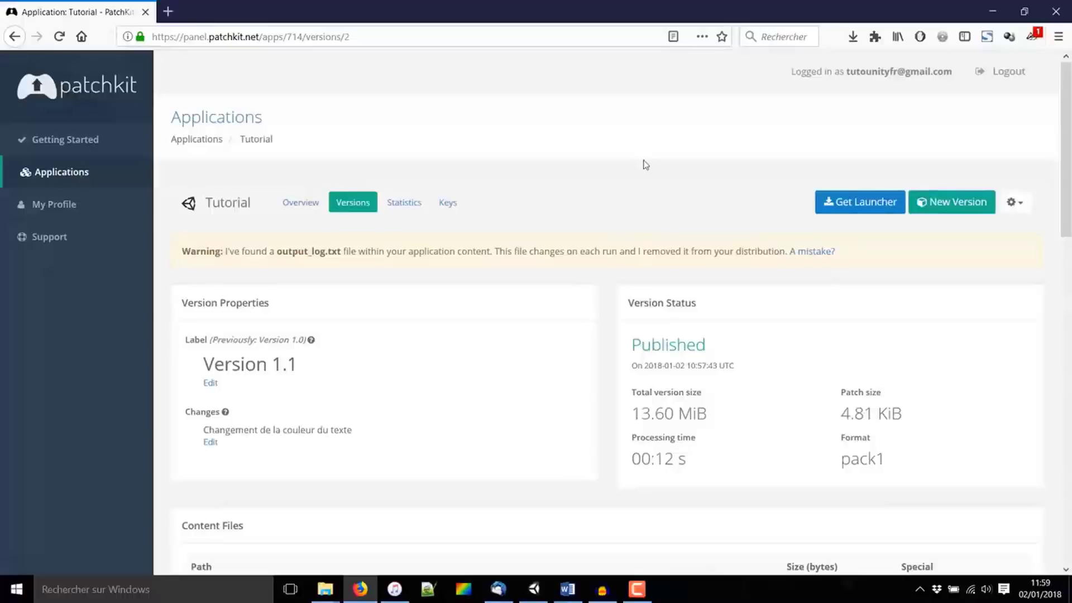
scroll(622, 276, down, 10)
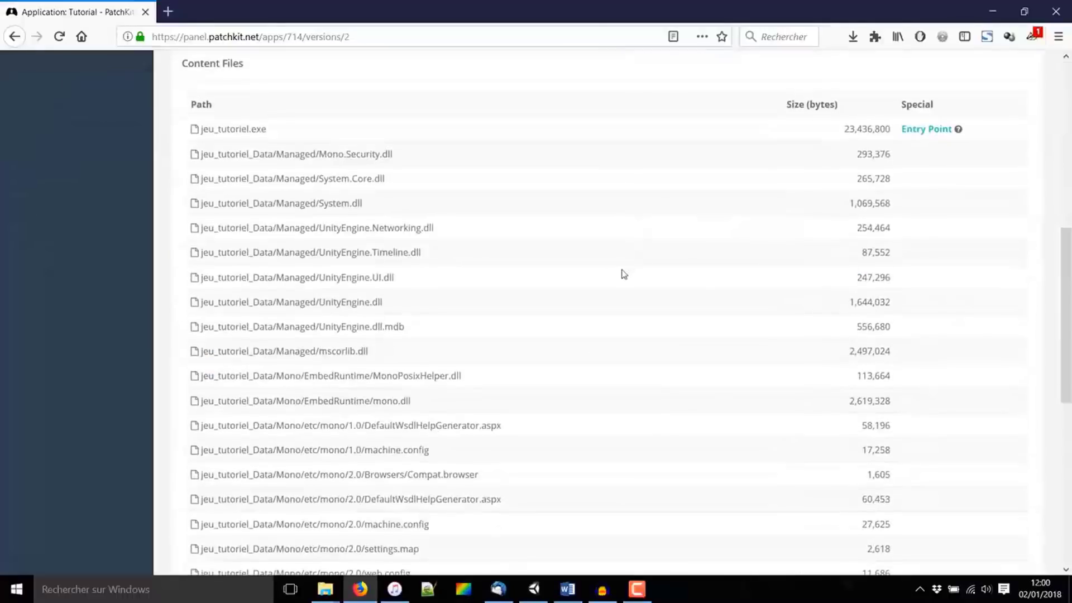
scroll(627, 402, up, 10)
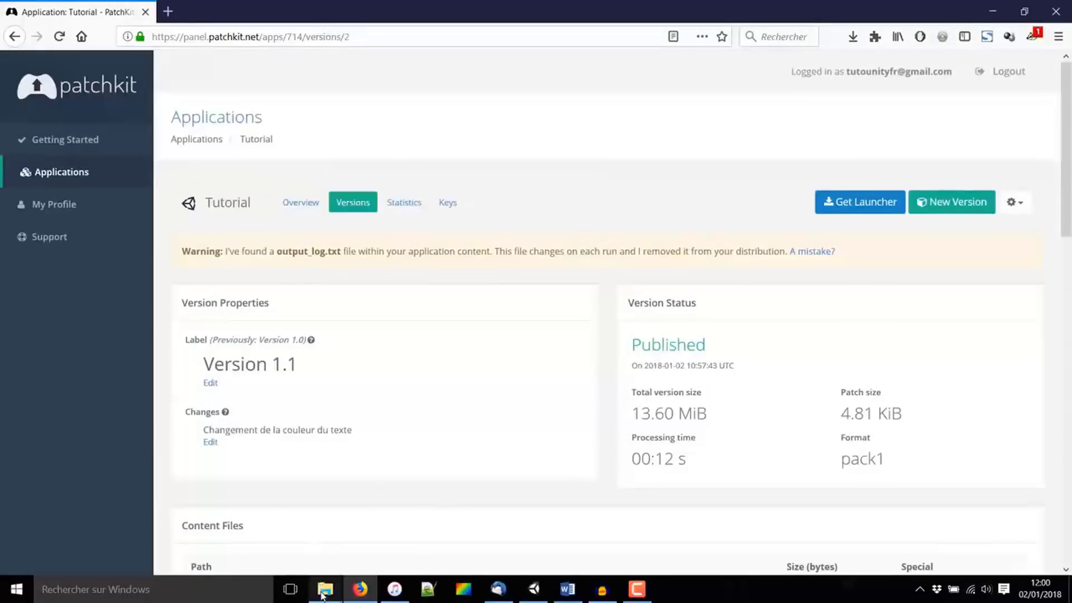
Start Launcher.exe from its folder and check the changelog lists versions 1.1 and 1.0.
mouse_move(325, 589)
click(464, 536)
double_click(235, 197)
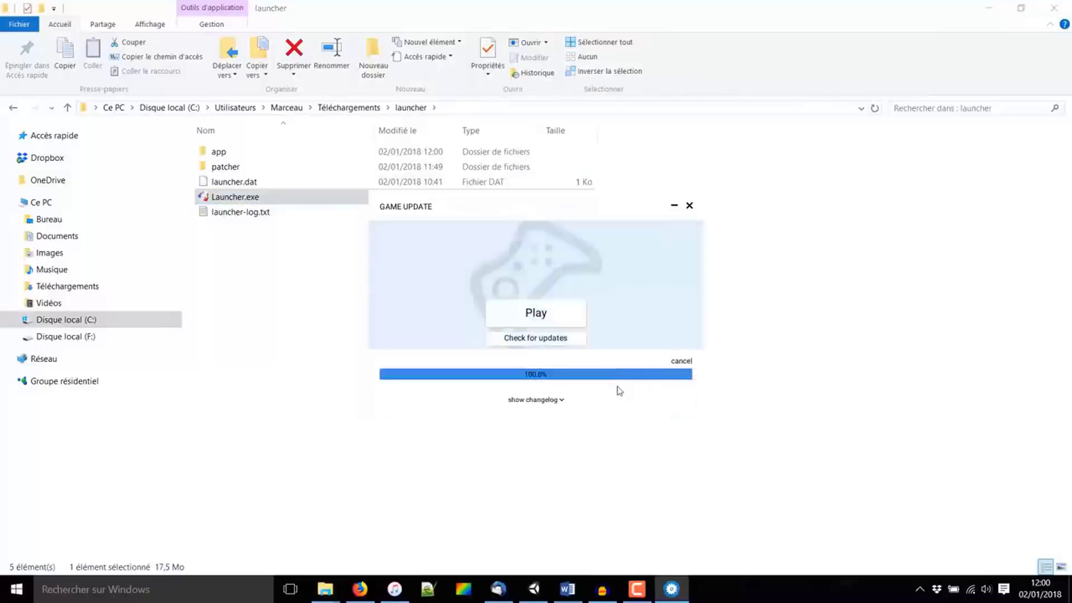
click(554, 401)
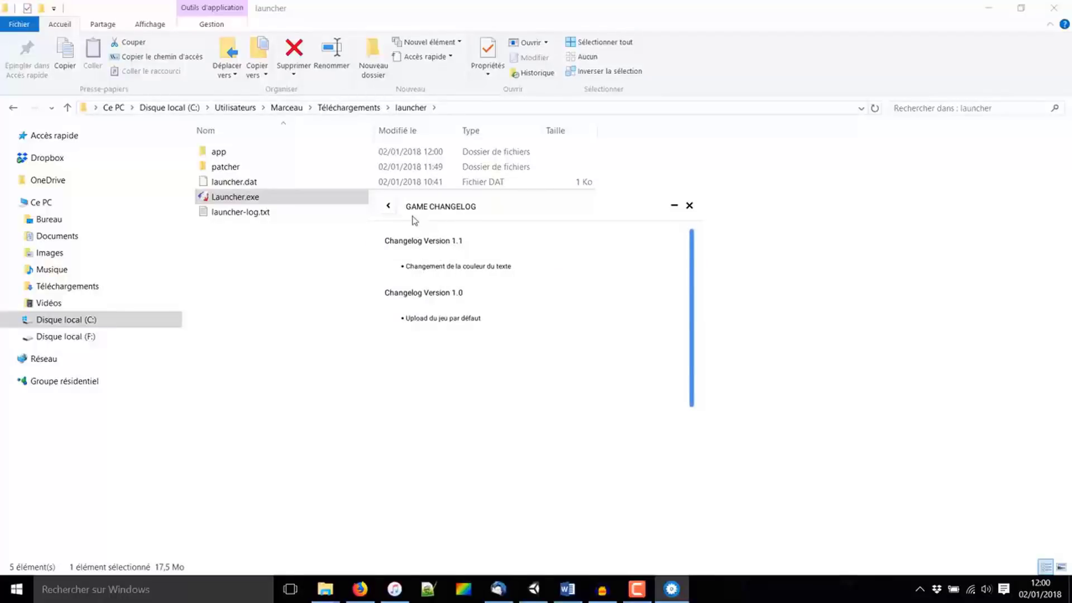
click(388, 206)
Play the updated game with default graphics settings, confirm the red Version 1.1 text, and quit.
click(541, 313)
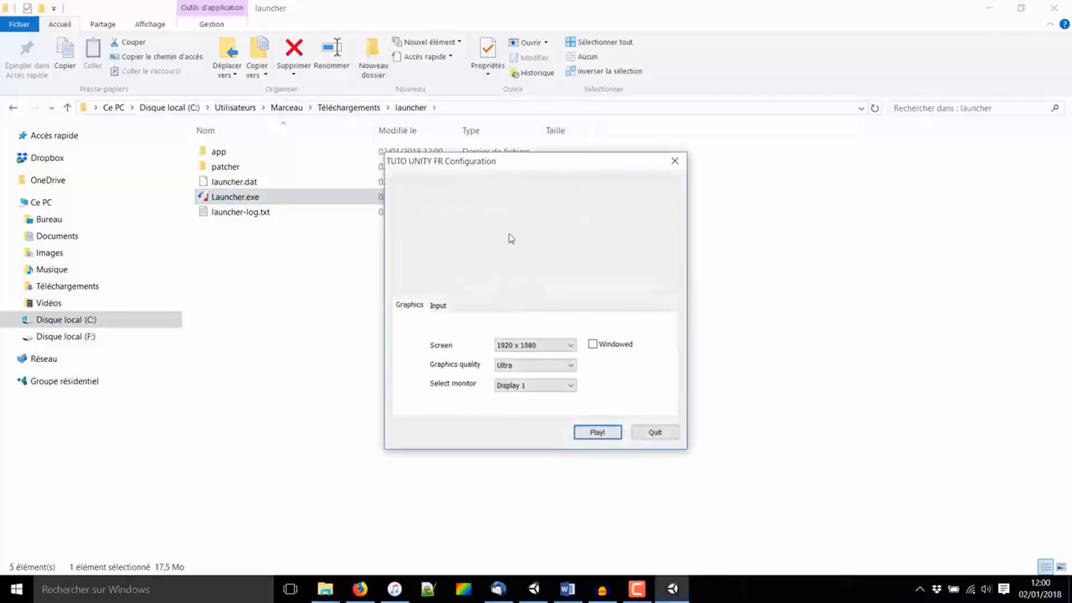
click(597, 433)
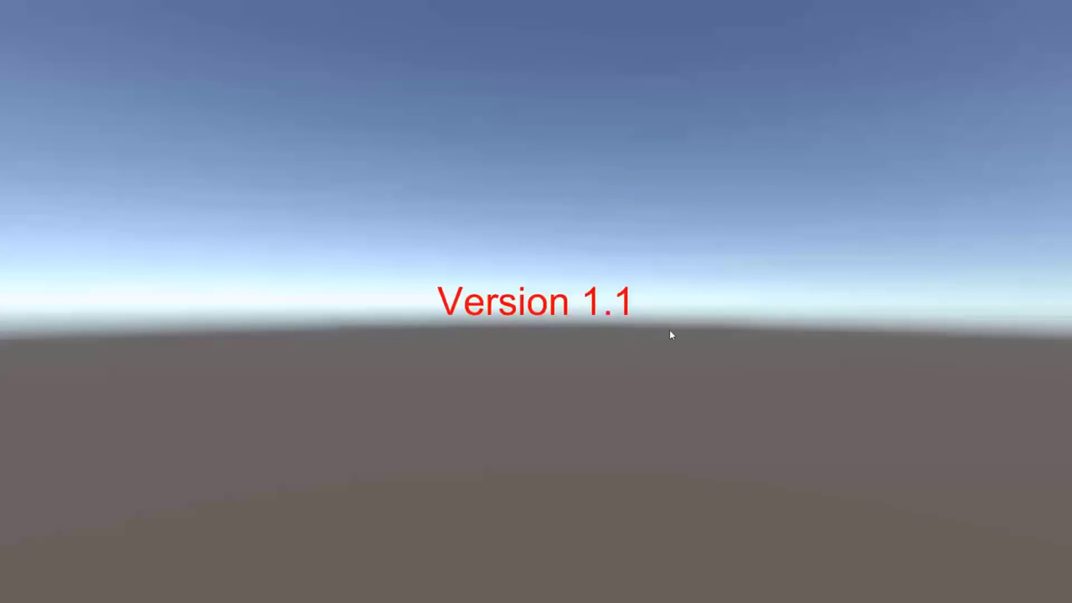
key(alt+F4)
Create a new empty draft version on the Tutorial app's Versions page.
click(359, 588)
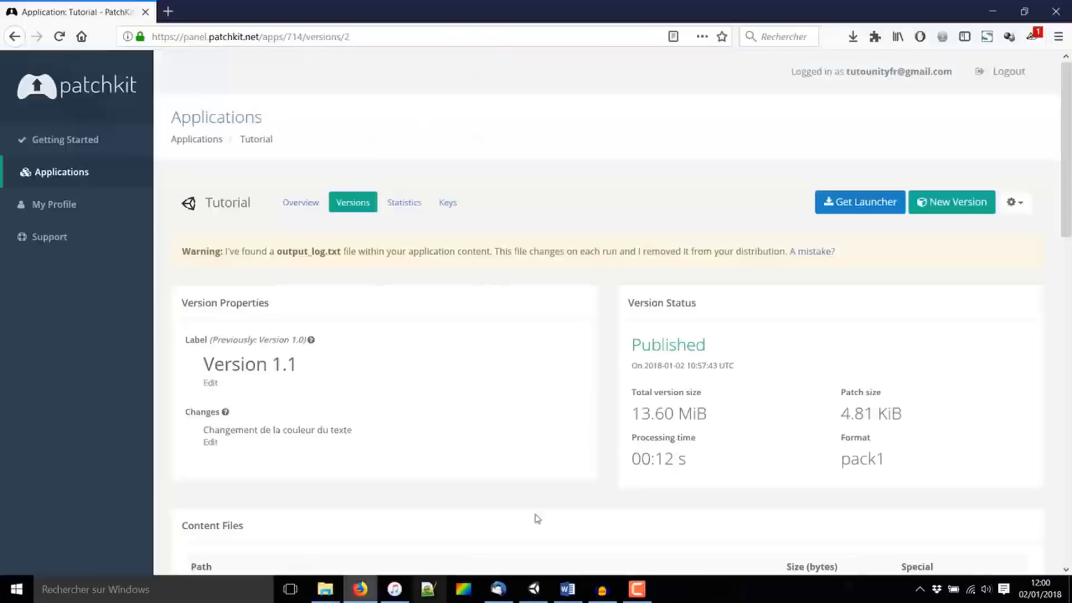
scroll(577, 174, down, 2)
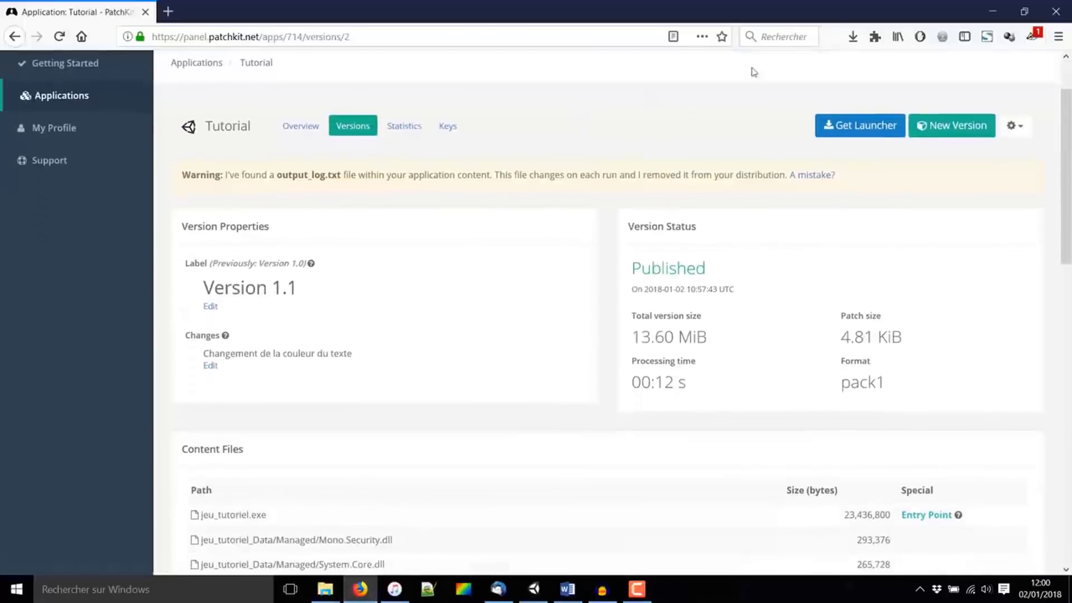
scroll(748, 69, up, 2)
click(938, 211)
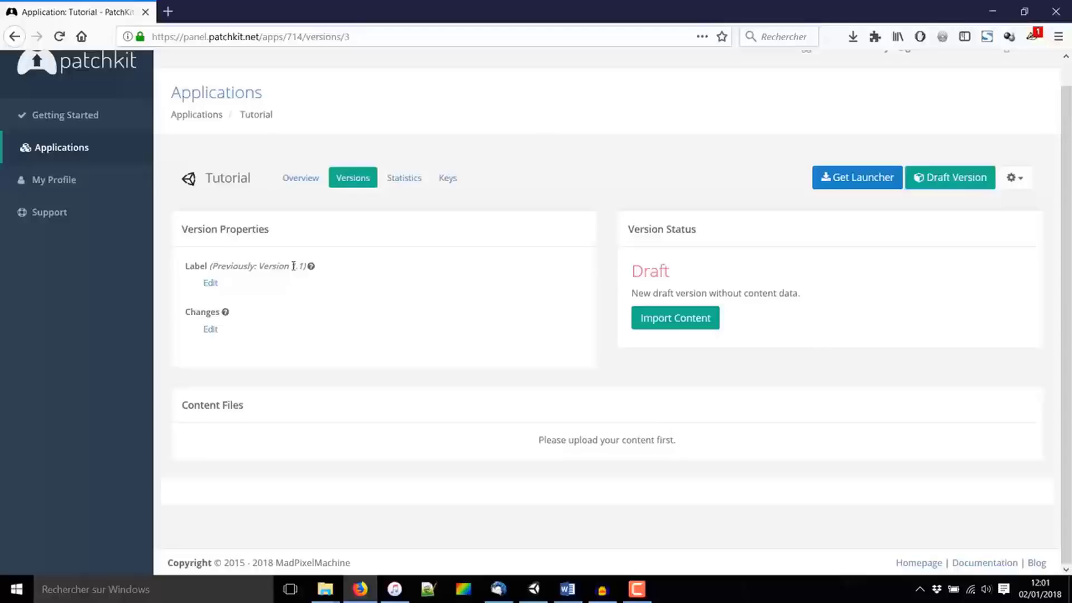
drag(293, 266, 307, 266)
click(323, 255)
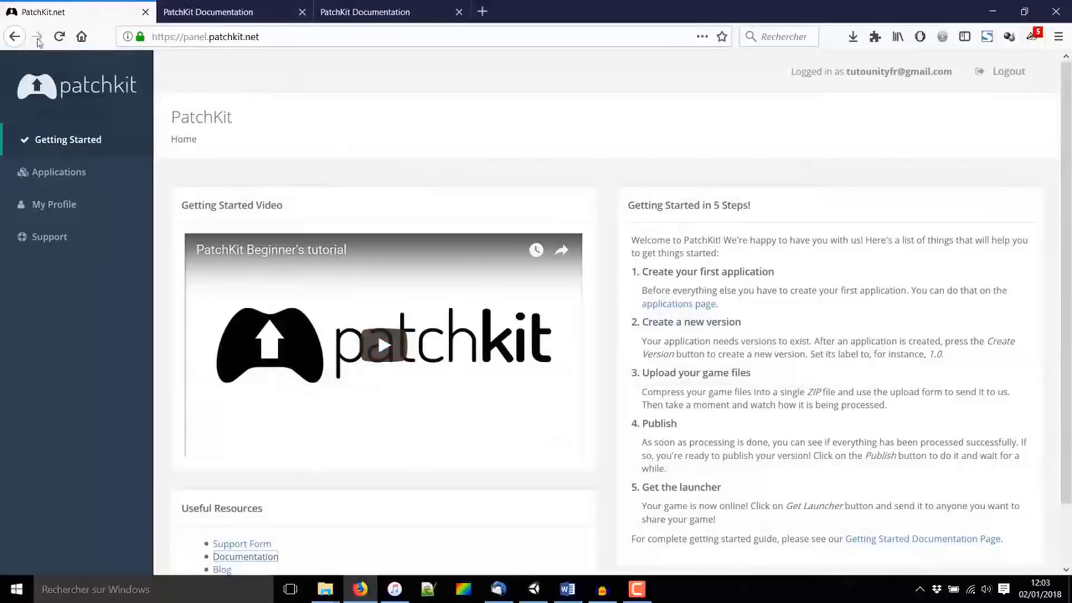
Drag the game update window to the right, leaving the documentation page in front.
scroll(168, 111, down, 1)
scroll(29, 142, up, 1)
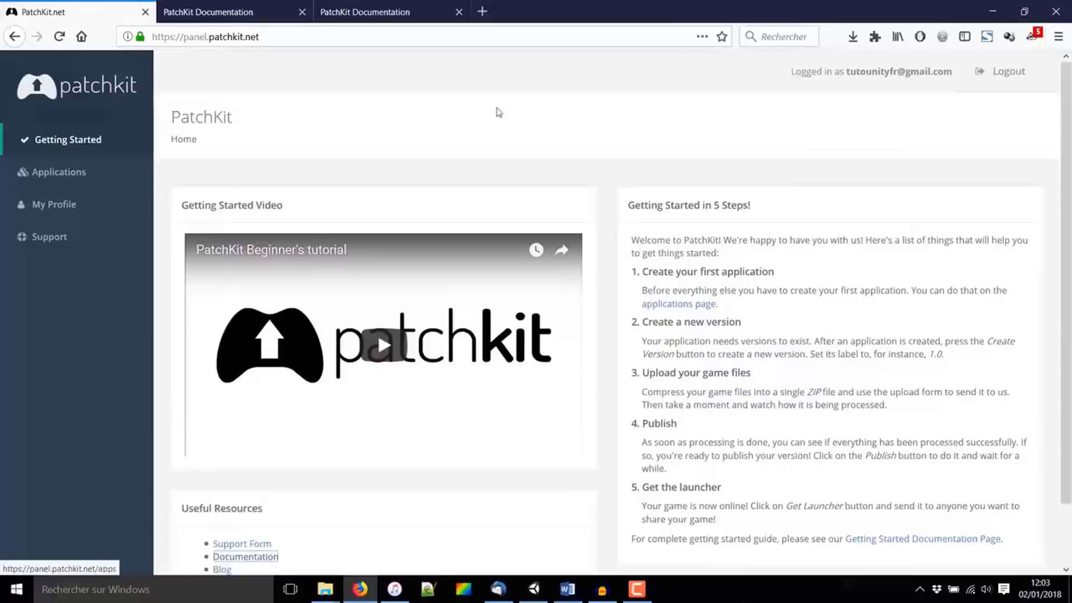
scroll(379, 449, down, 2)
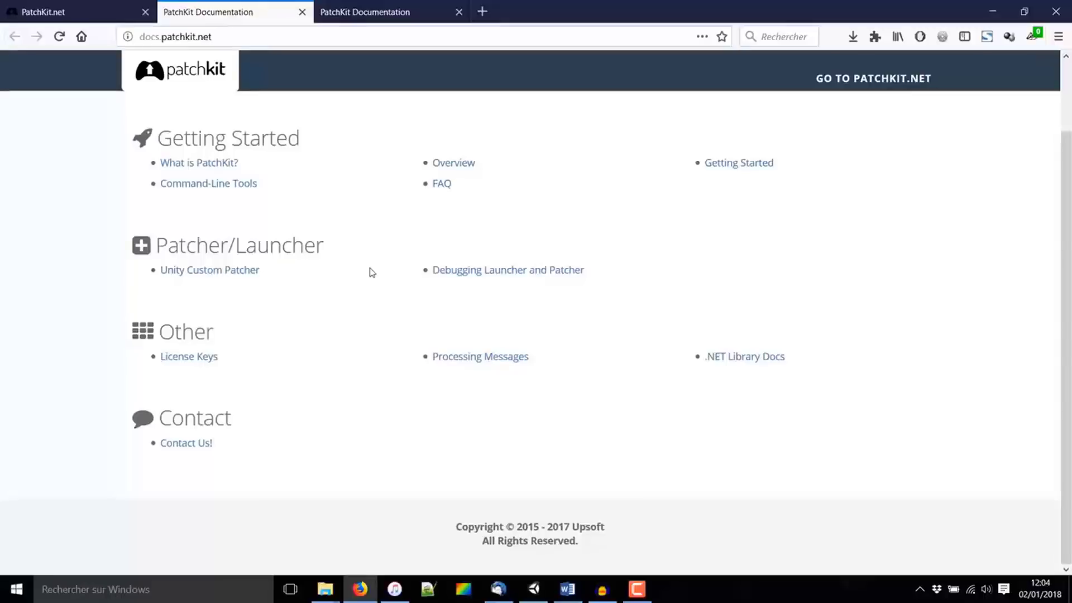
key(super+e)
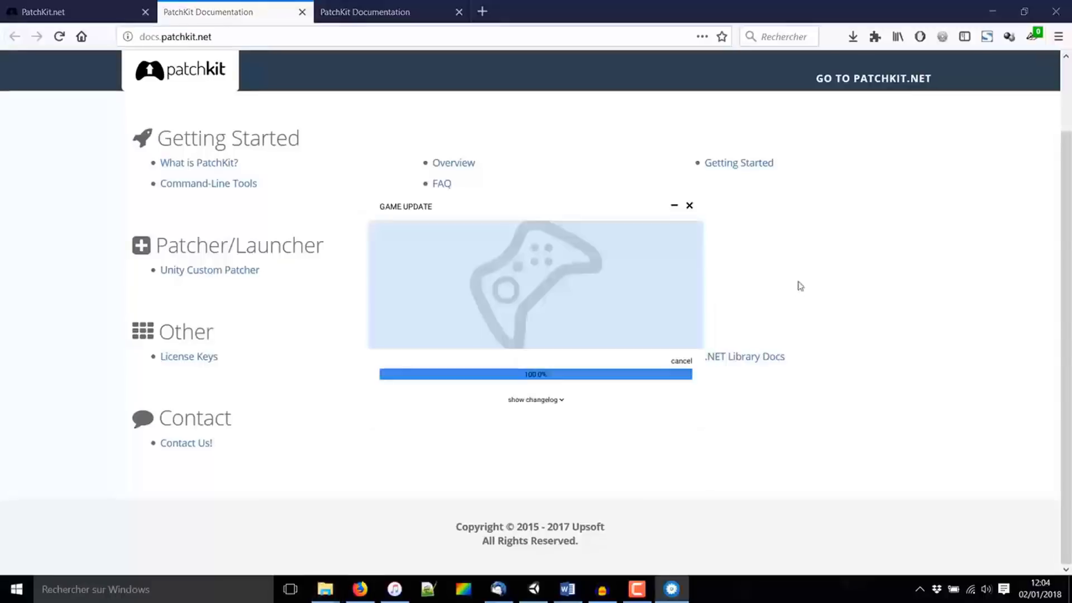
drag(525, 209, 840, 224)
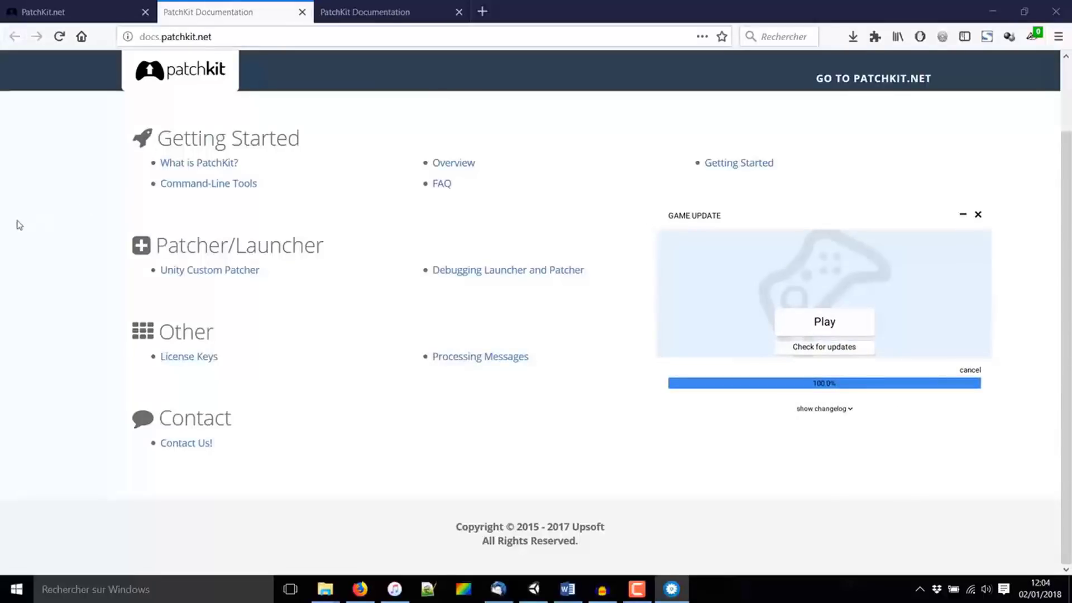
click(44, 227)
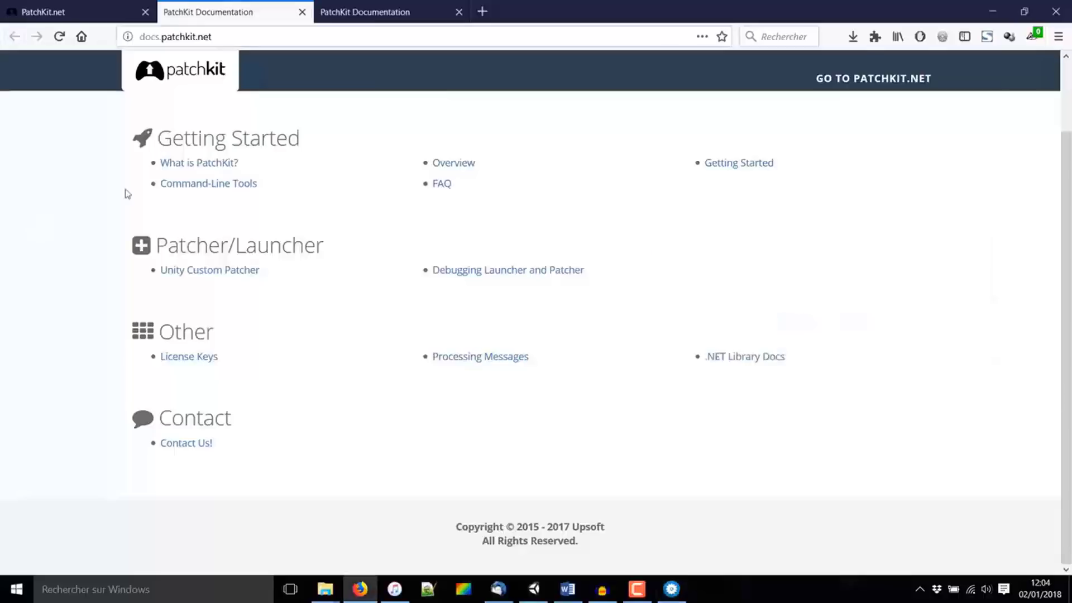
Open the Unity Custom Patcher guide and read down to the Asset Store availability note.
click(185, 271)
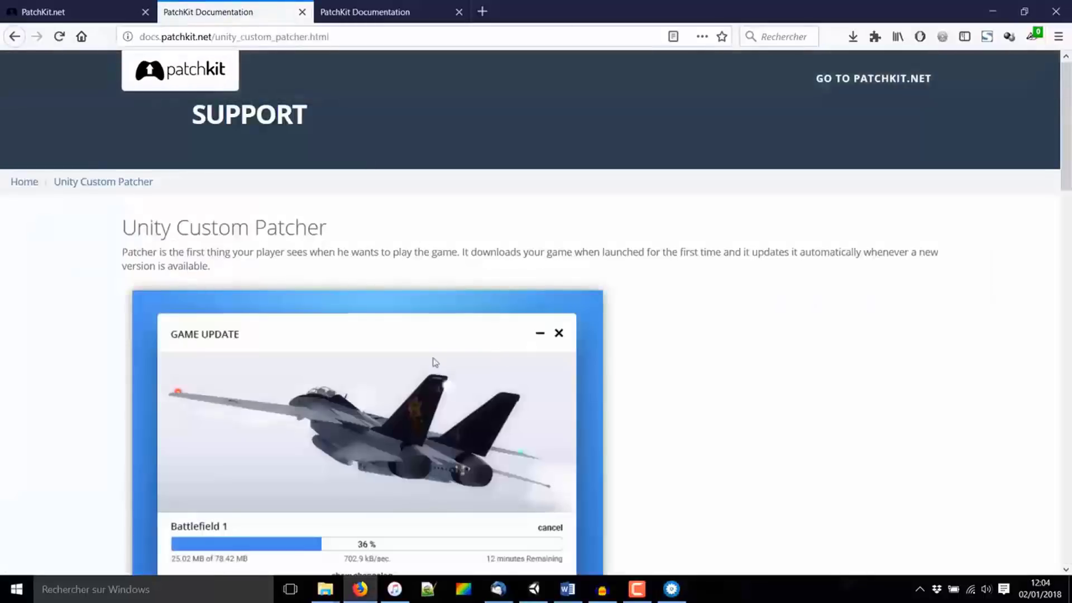
scroll(494, 273, down, 1)
scroll(496, 268, down, 3)
scroll(168, 337, down, 2)
scroll(368, 248, down, 3)
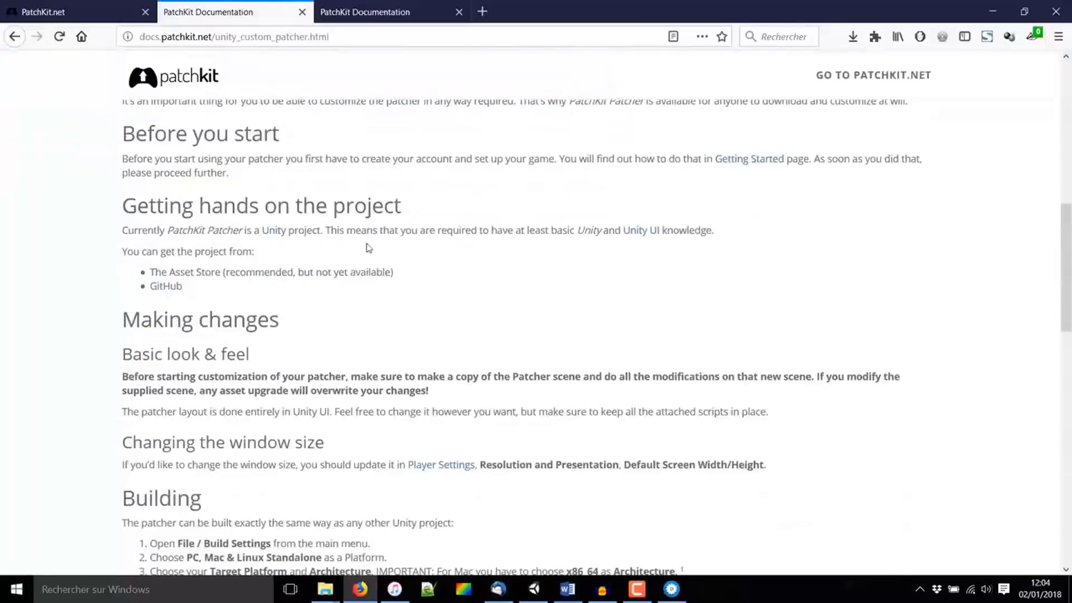
scroll(390, 424, down, 6)
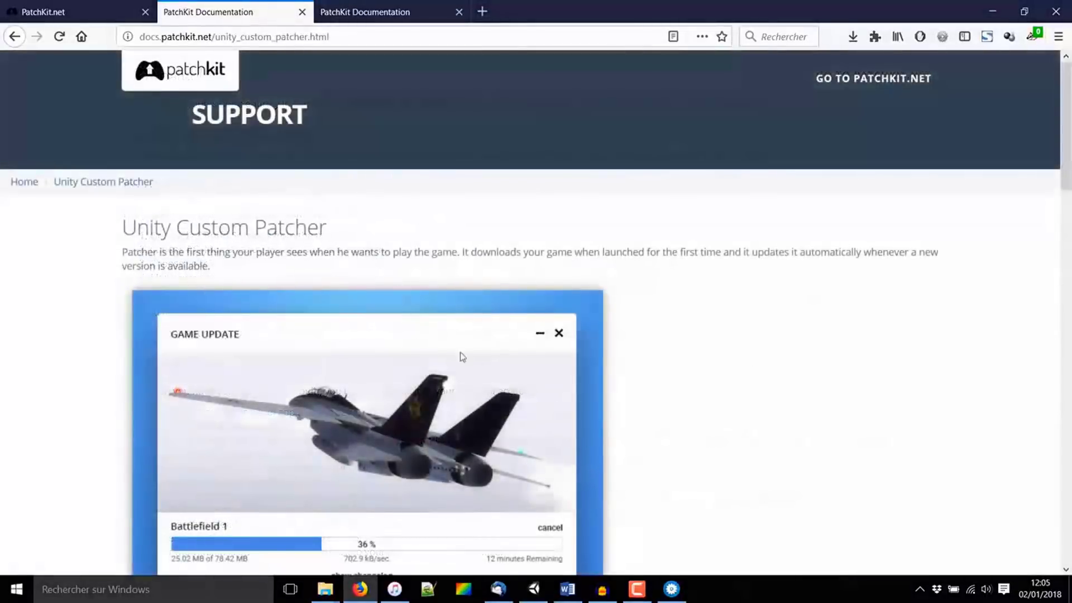
scroll(462, 357, down, 1)
scroll(488, 360, down, 2)
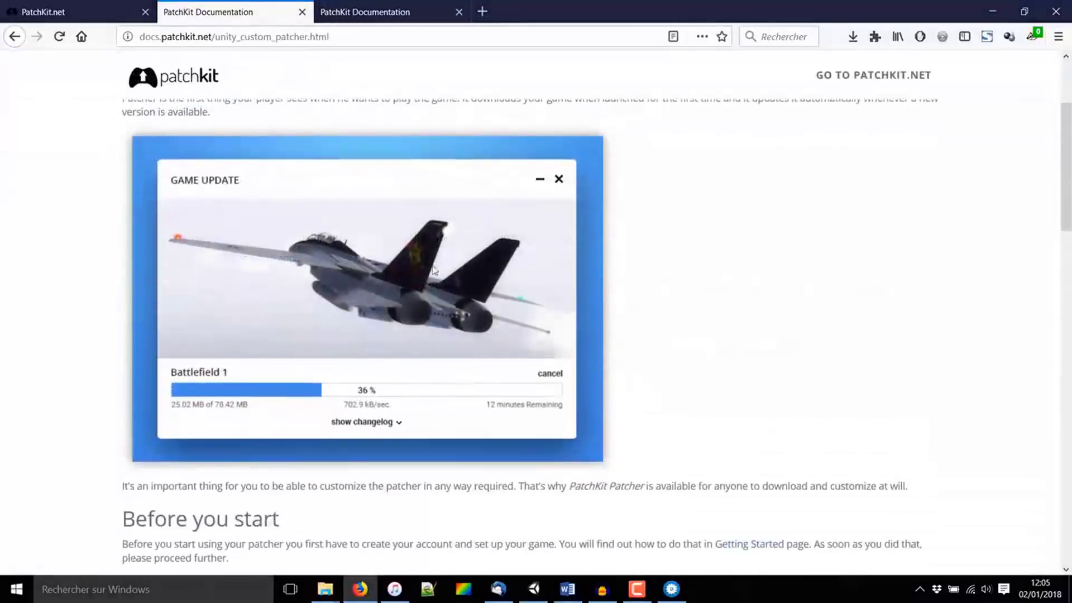
scroll(687, 324, down, 1)
scroll(694, 325, down, 2)
scroll(328, 322, down, 3)
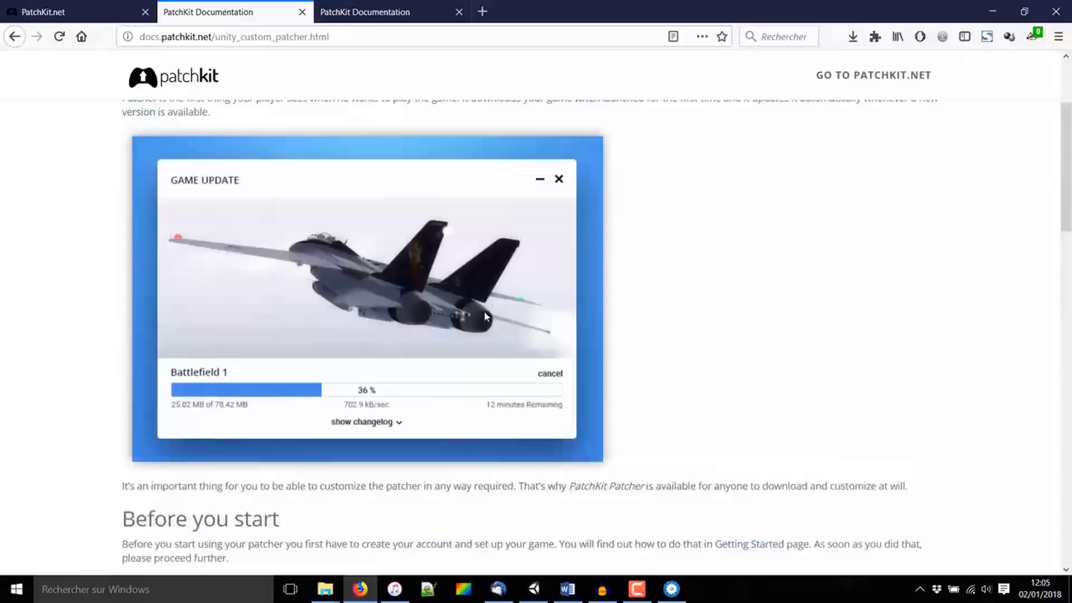
scroll(484, 316, down, 5)
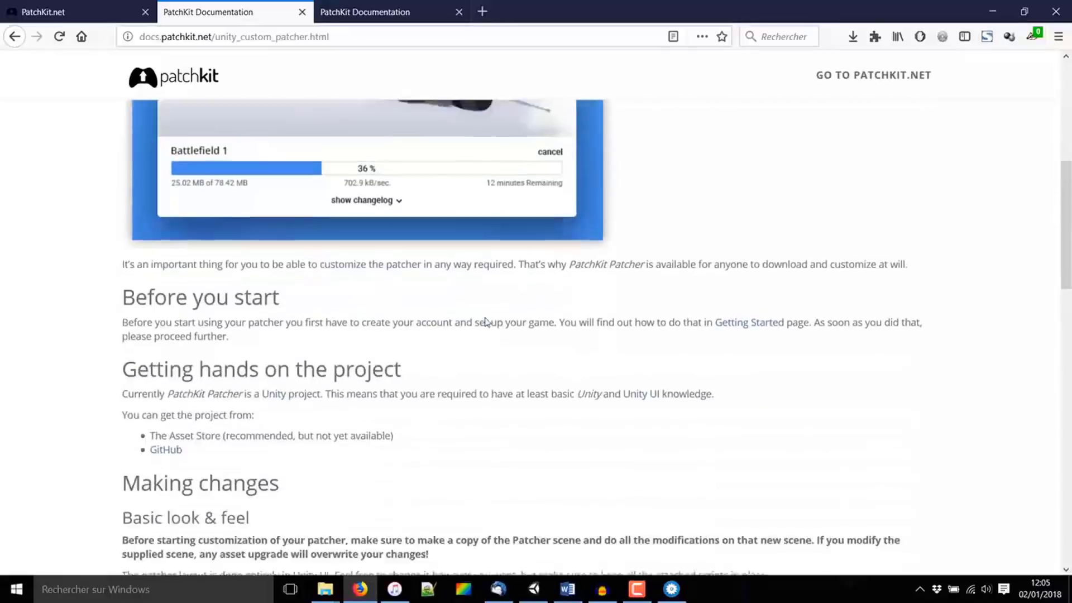
mouse_move(152, 348)
mouse_down()
mouse_move(224, 363)
mouse_move(394, 350)
mouse_up()
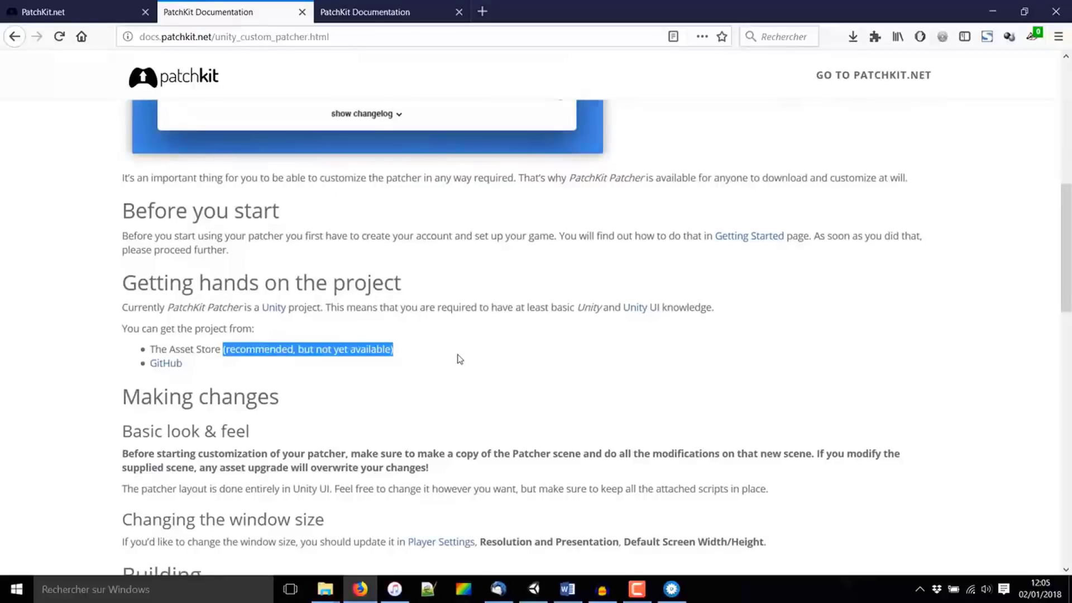
click(355, 351)
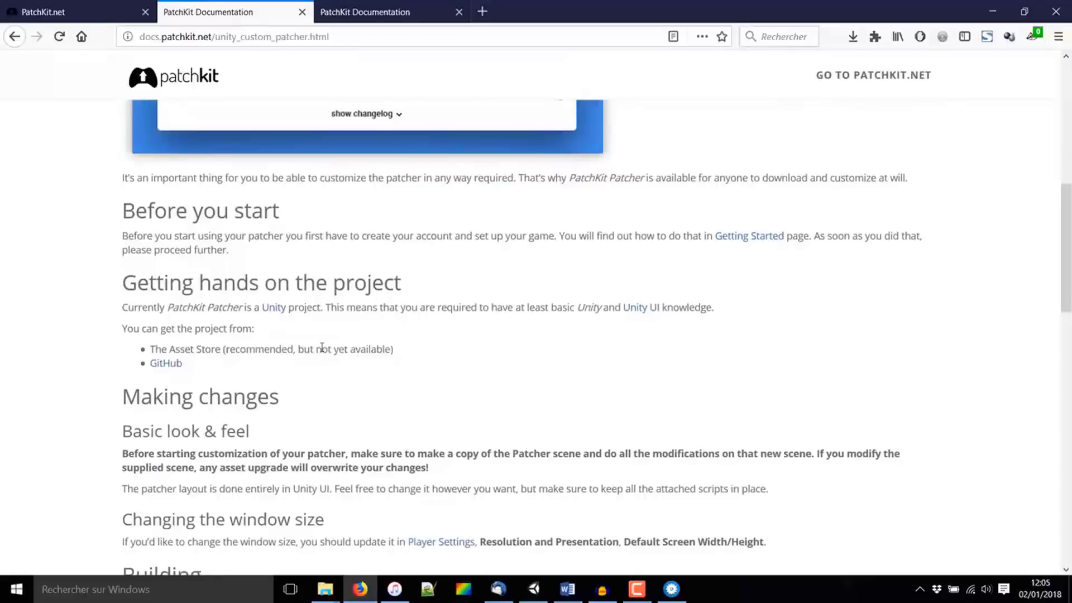
Open the patcher's GitHub releases page in a new tab and look through it.
middle_click(168, 372)
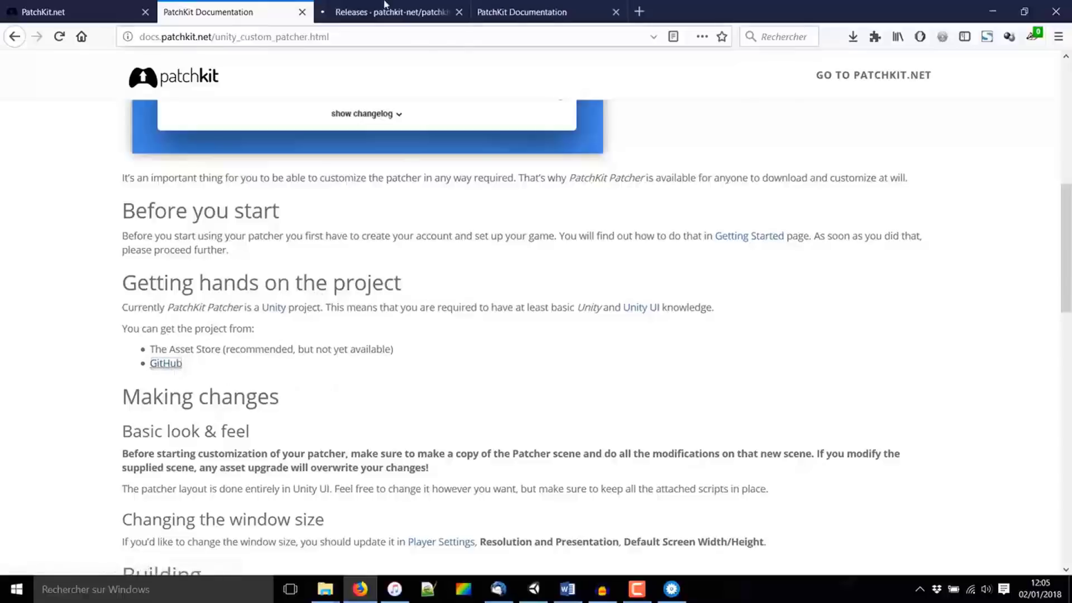
key(ctrl+Tab)
scroll(151, 268, down, 2)
scroll(163, 270, down, 3)
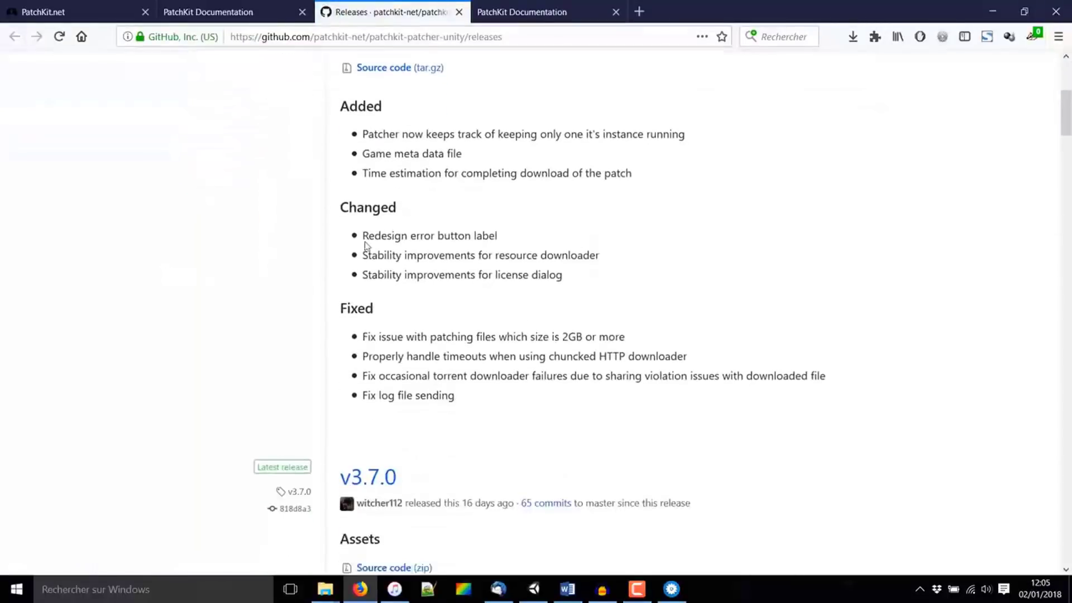
scroll(526, 316, down, 4)
scroll(526, 301, up, 8)
Return to the Unity Custom Patcher guide and scroll through the rest of it.
key(ctrl+shift+Tab)
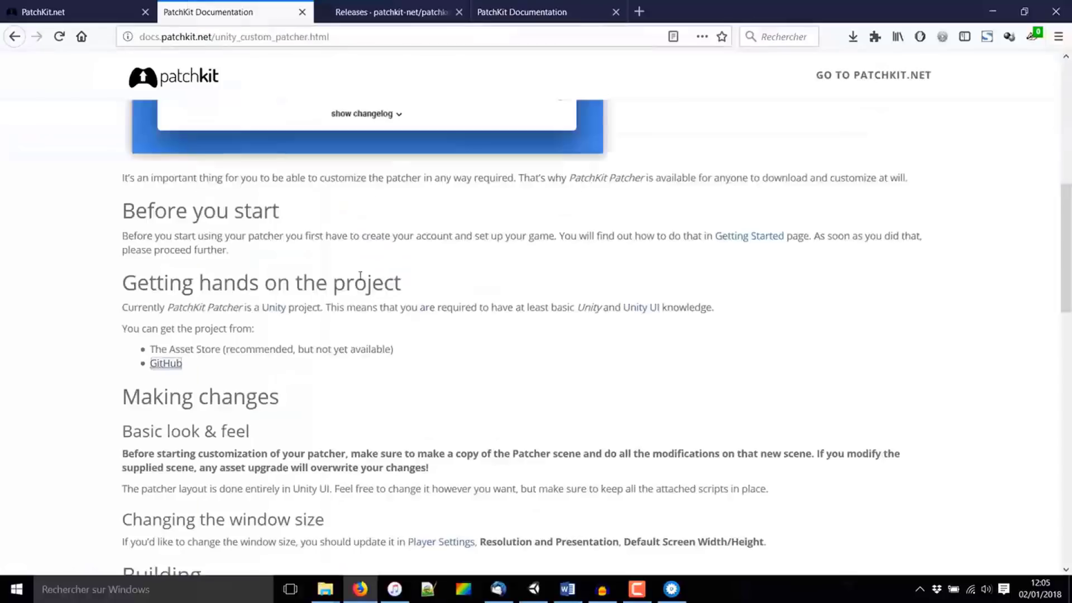
scroll(195, 149, down, 3)
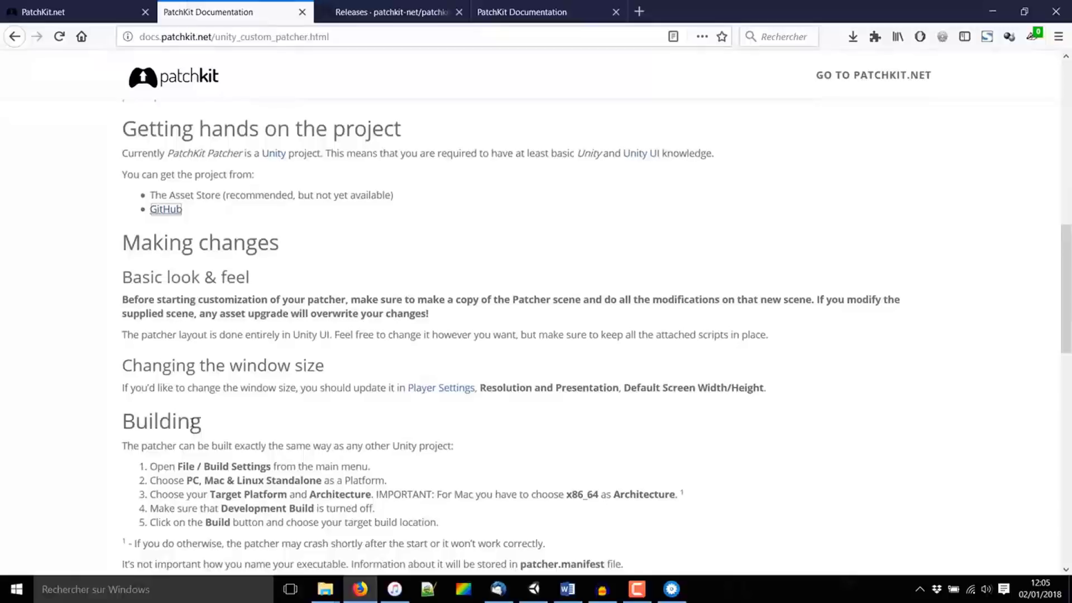
scroll(250, 396, down, 4)
scroll(284, 293, down, 5)
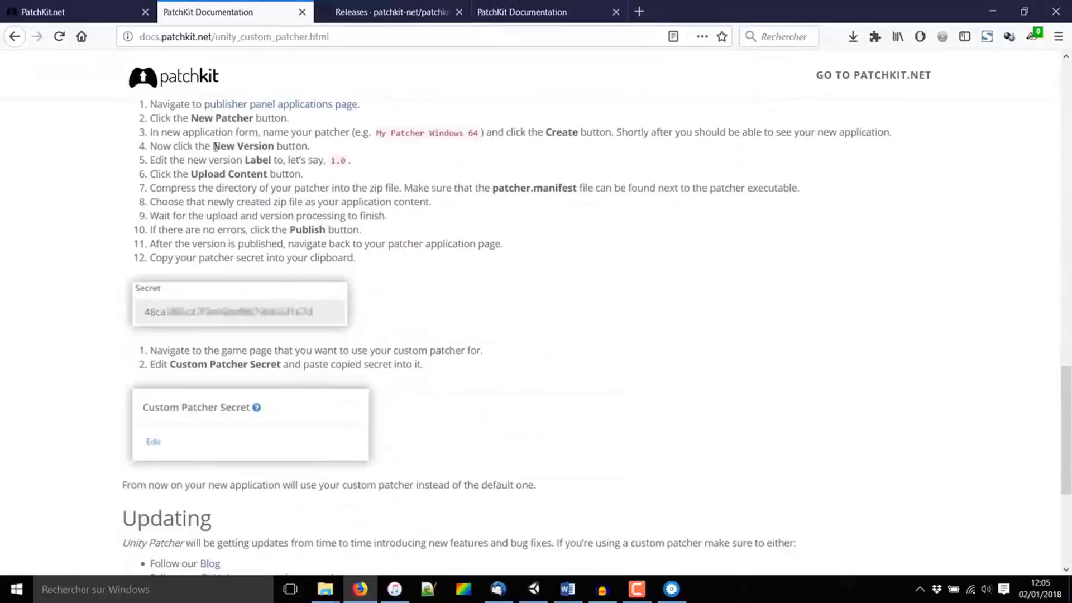
scroll(206, 347, down, 1)
scroll(303, 320, down, 4)
scroll(305, 322, up, 9)
scroll(305, 322, up, 10)
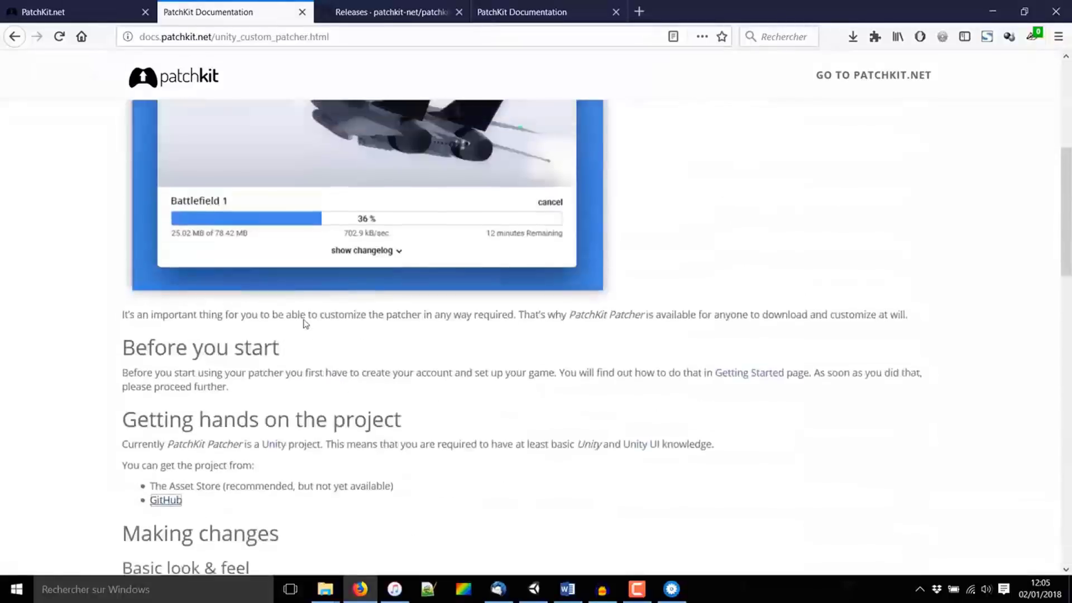
scroll(305, 323, up, 5)
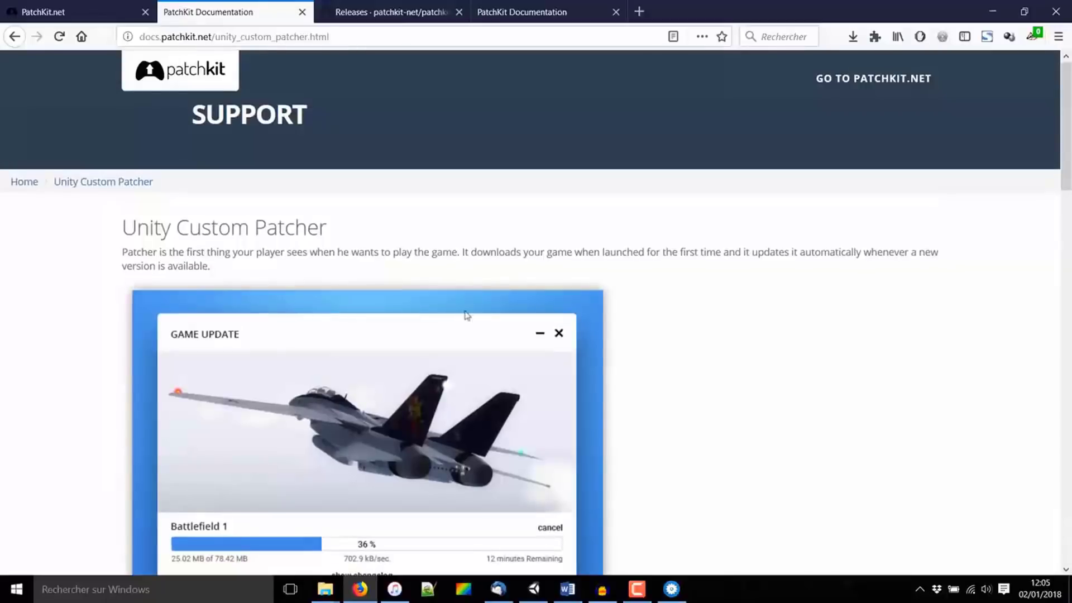
Bring the launcher's Game Update window forward and recheck its changelog for versions 1.1 and 1.0.
click(672, 589)
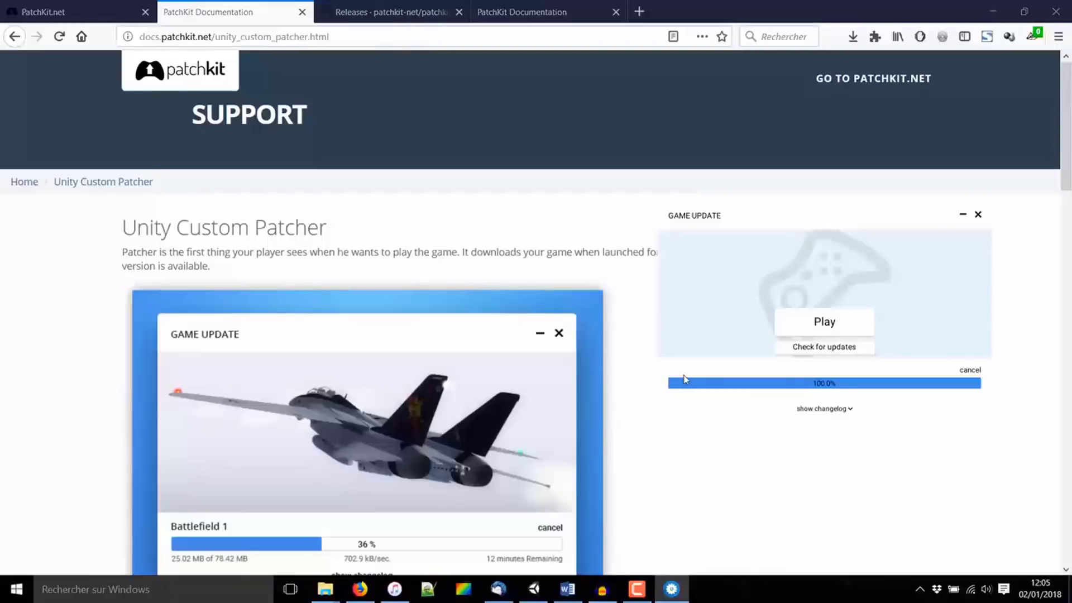
click(824, 409)
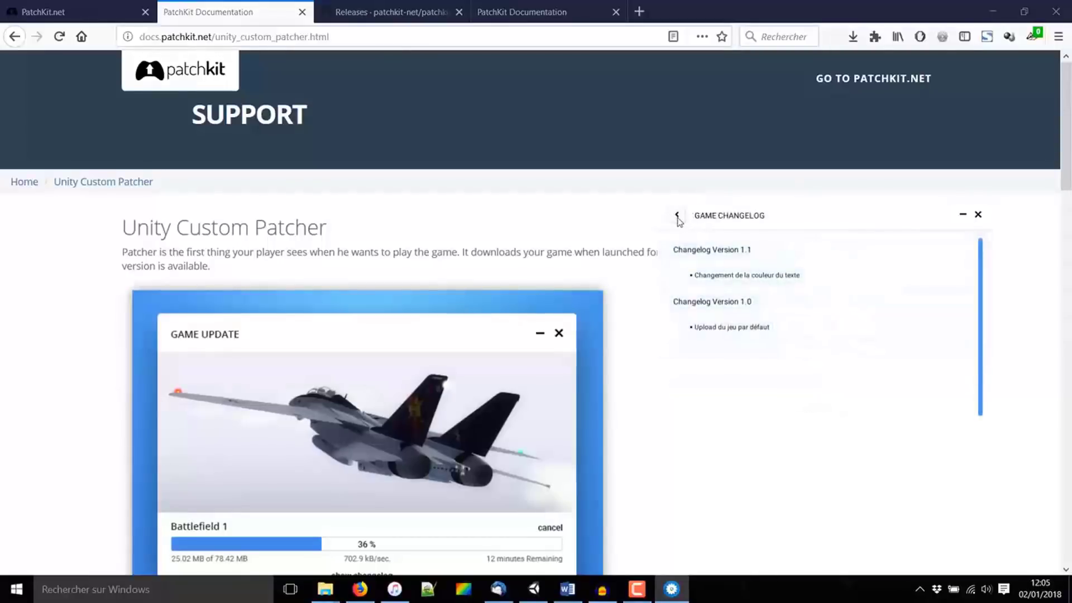
click(677, 216)
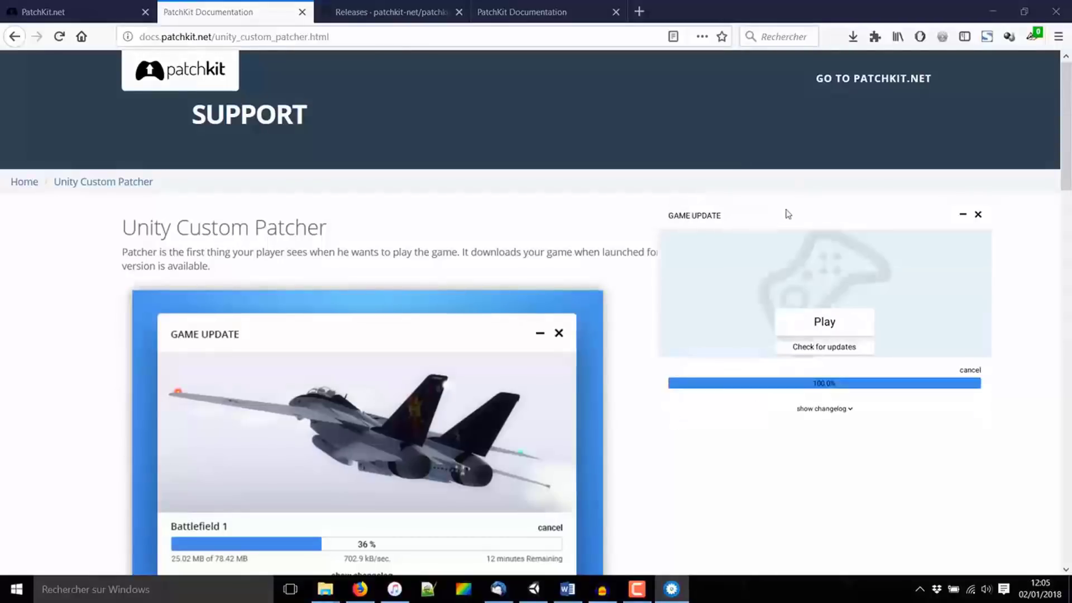